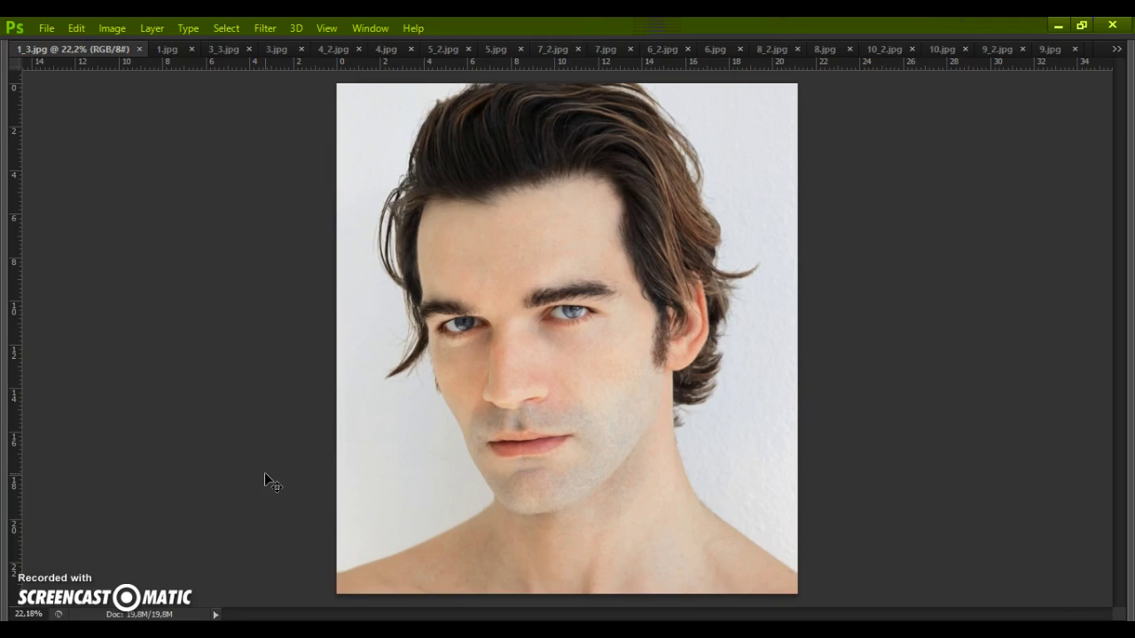
Step: Compare the before and after portraits 1_3, 1, 3_3, 3, 4_2 and 4, examining the moustache in 4.jpg up close
{"action": "left_click", "coordinate": [167, 50]}
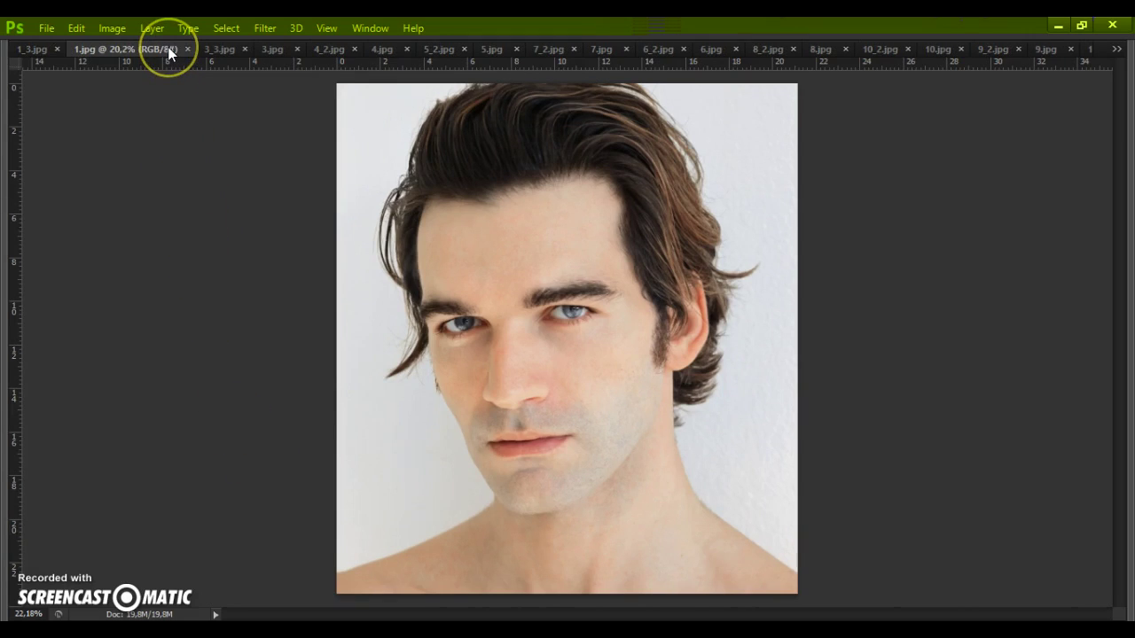
{"action": "left_click", "coordinate": [220, 50]}
{"action": "left_click", "coordinate": [273, 50]}
{"action": "left_click", "coordinate": [534, 443]}
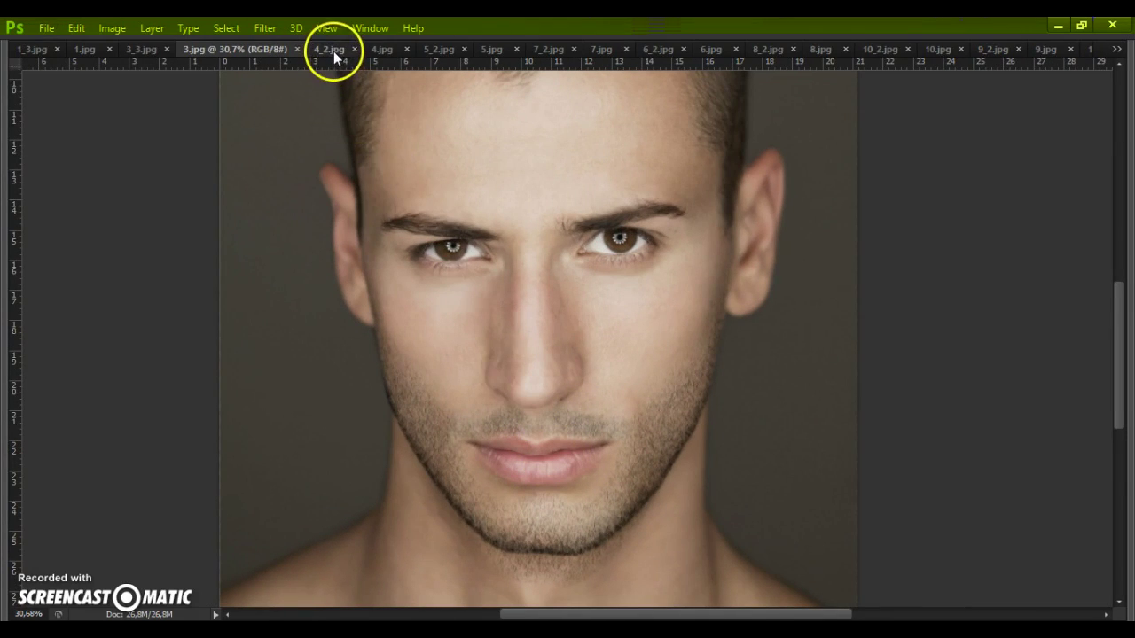
{"action": "left_click", "coordinate": [334, 50]}
{"action": "left_click", "coordinate": [384, 50]}
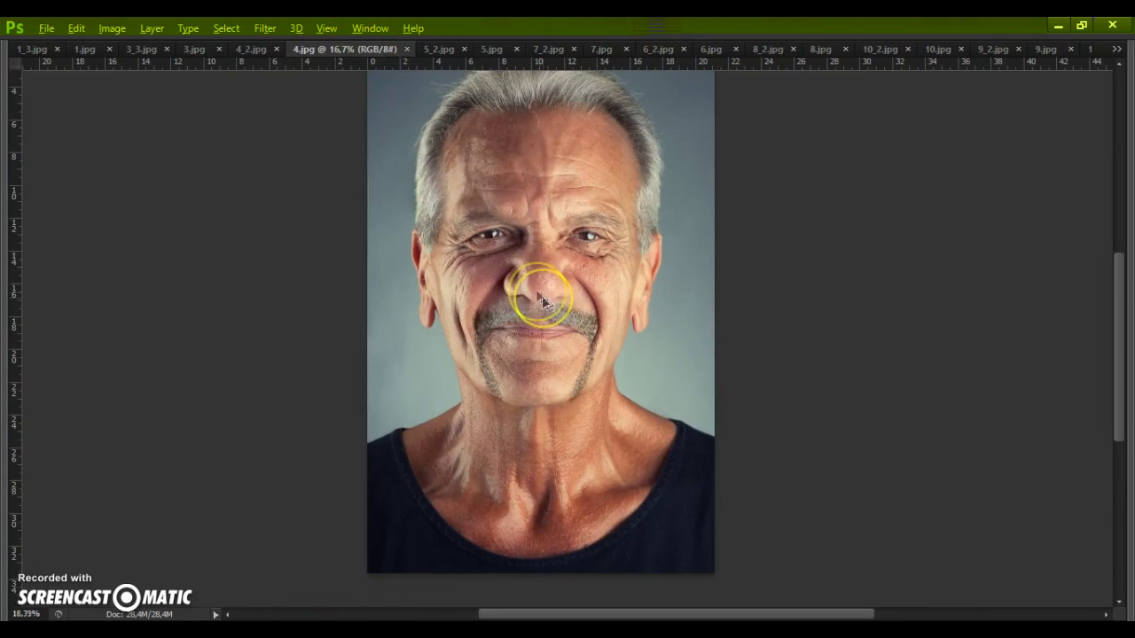
{"action": "scroll", "coordinate": [535, 289], "scroll_direction": "up", "scroll_amount": 3}
{"action": "scroll", "coordinate": [543, 304], "scroll_direction": "up", "scroll_amount": 2}
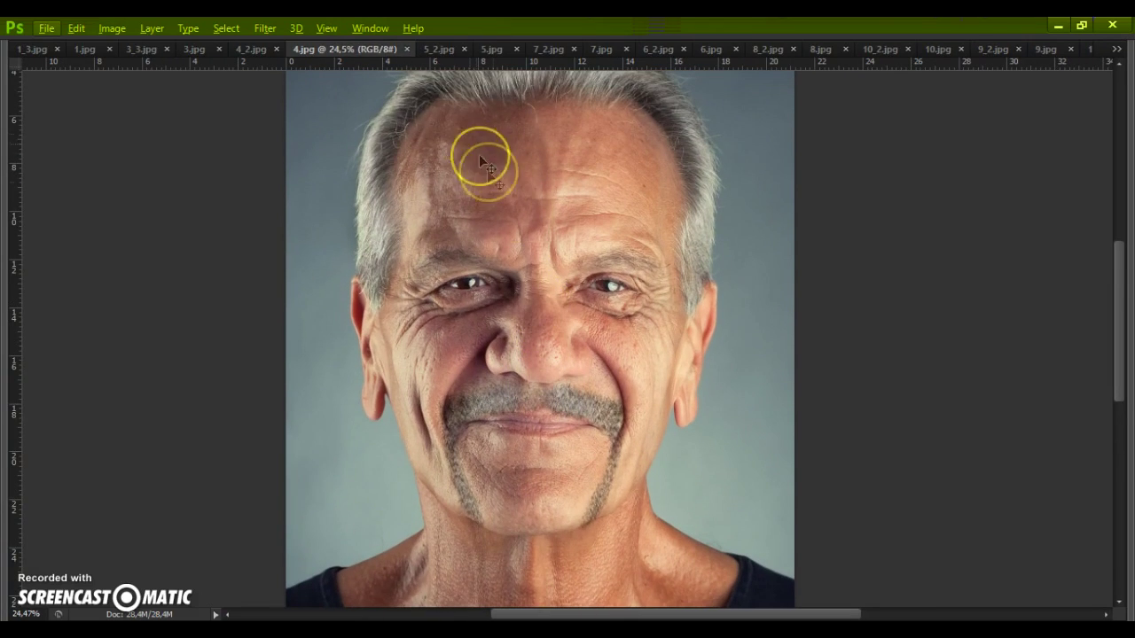
Step: Compare the clean-shaven and bearded versions of portraits 5, 7 and 6, examining the goatee in 6.jpg up close
{"action": "left_click", "coordinate": [437, 50]}
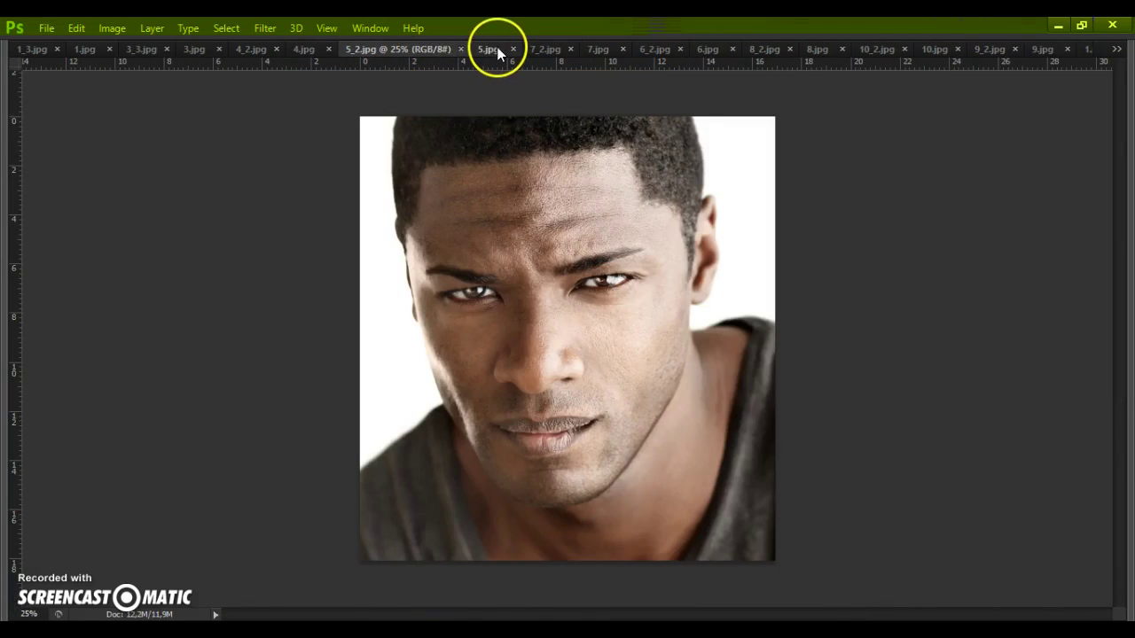
{"action": "left_click", "coordinate": [490, 50]}
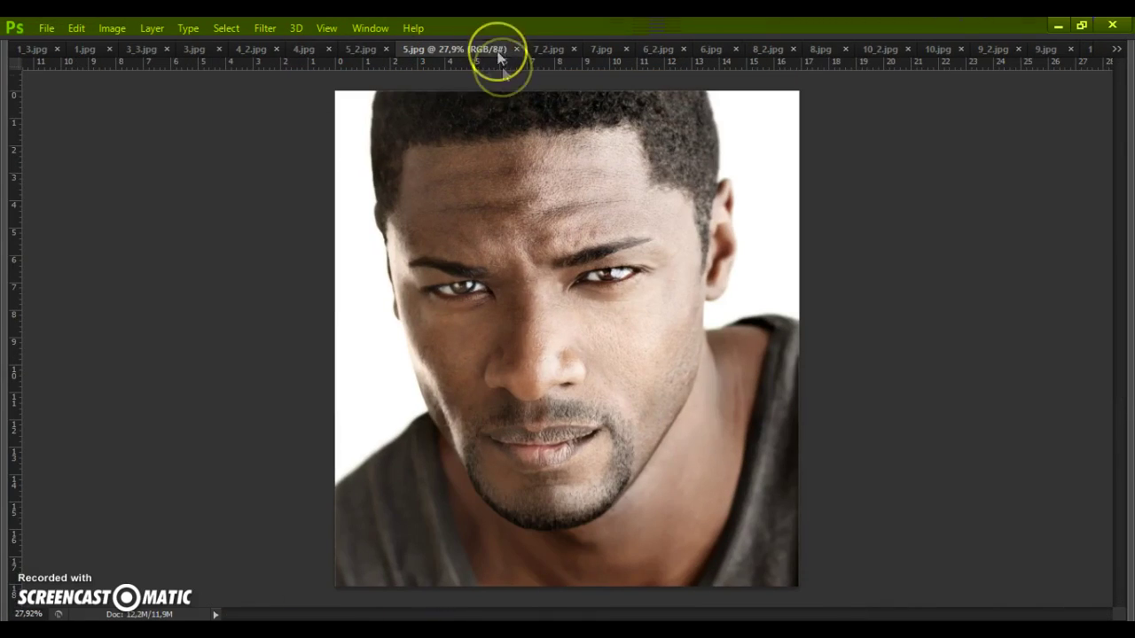
{"action": "left_click", "coordinate": [546, 50]}
{"action": "left_click", "coordinate": [605, 51]}
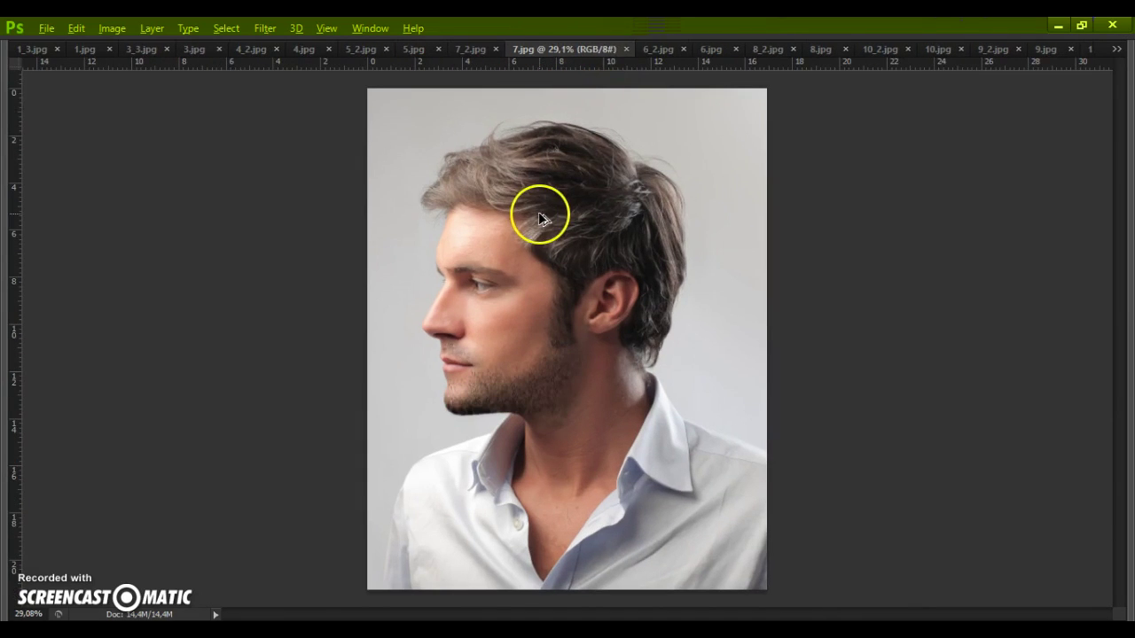
{"action": "scroll", "coordinate": [539, 215], "scroll_direction": "up", "scroll_amount": 3}
{"action": "left_click", "coordinate": [661, 51]}
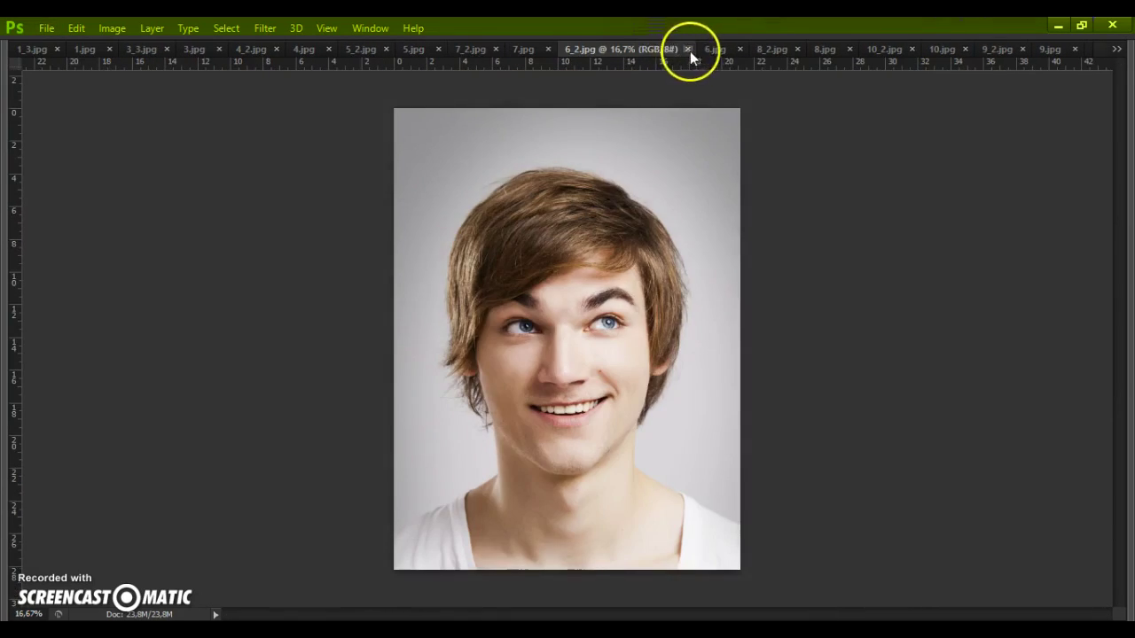
{"action": "left_click", "coordinate": [716, 49]}
{"action": "scroll", "coordinate": [590, 470], "scroll_direction": "up", "scroll_amount": 2}
{"action": "scroll", "coordinate": [589, 470], "scroll_direction": "up", "scroll_amount": 2}
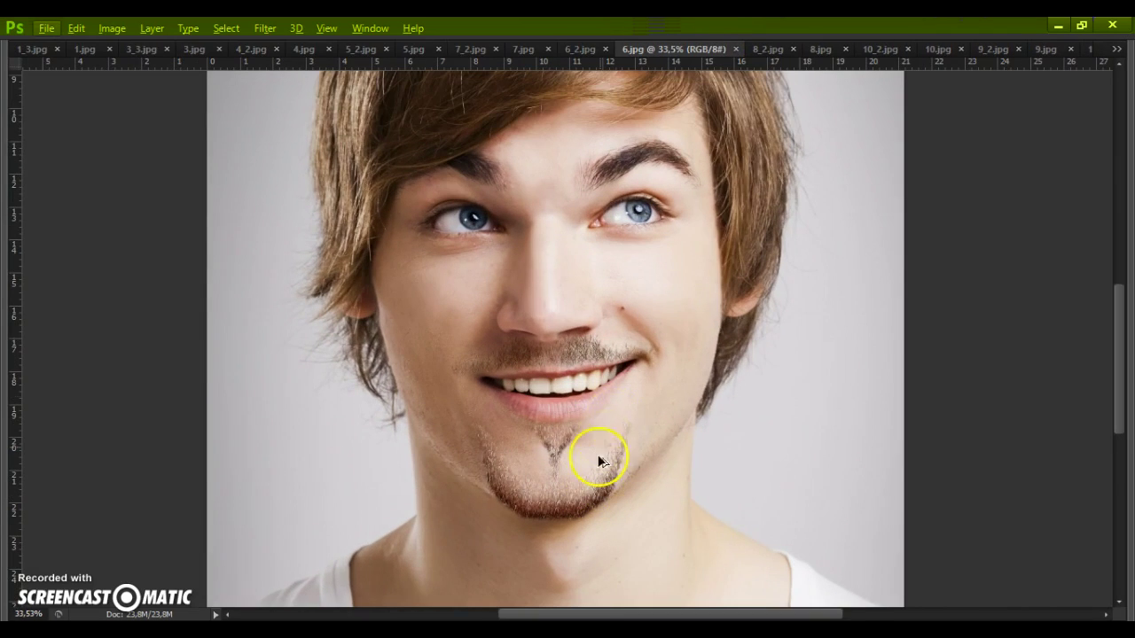
Step: Examine the beard results in 8_2.jpg, 8.jpg, 10.jpg and 9.jpg up close
{"action": "left_click", "coordinate": [776, 51]}
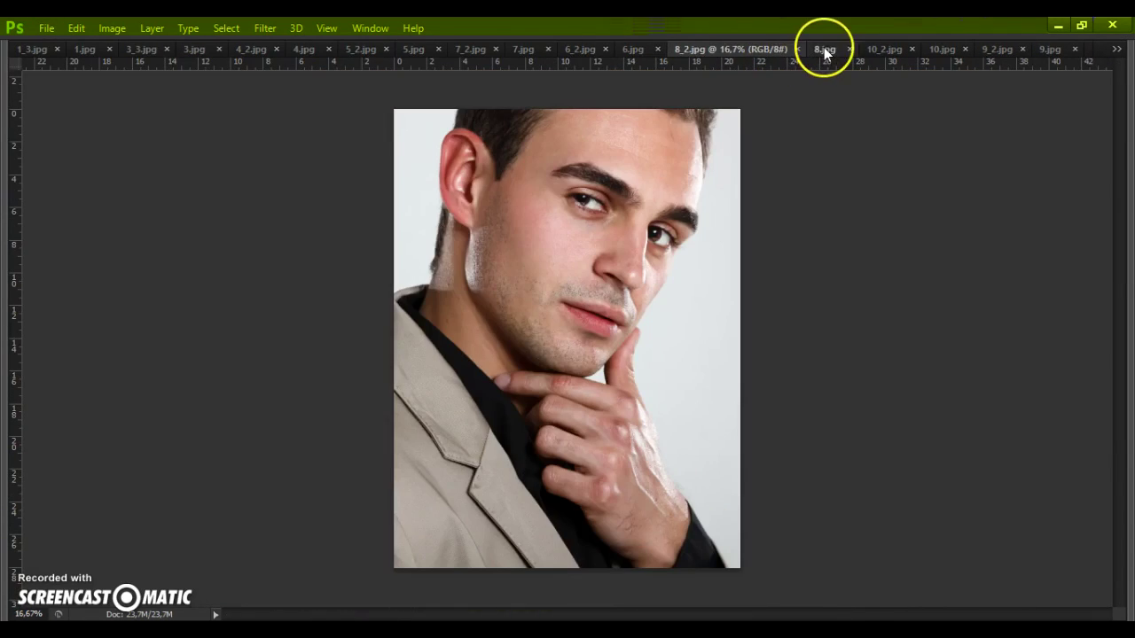
{"action": "left_click", "coordinate": [823, 49]}
{"action": "scroll", "coordinate": [586, 149], "scroll_direction": "up", "scroll_amount": 3}
{"action": "scroll", "coordinate": [586, 151], "scroll_direction": "down", "scroll_amount": 2}
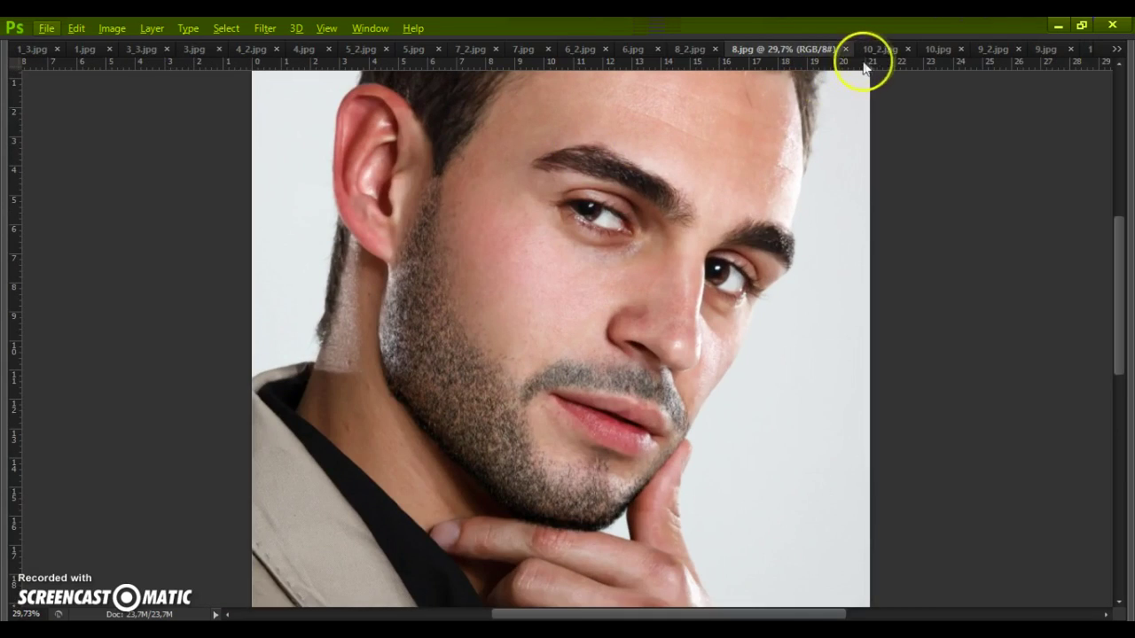
{"action": "left_click", "coordinate": [933, 50]}
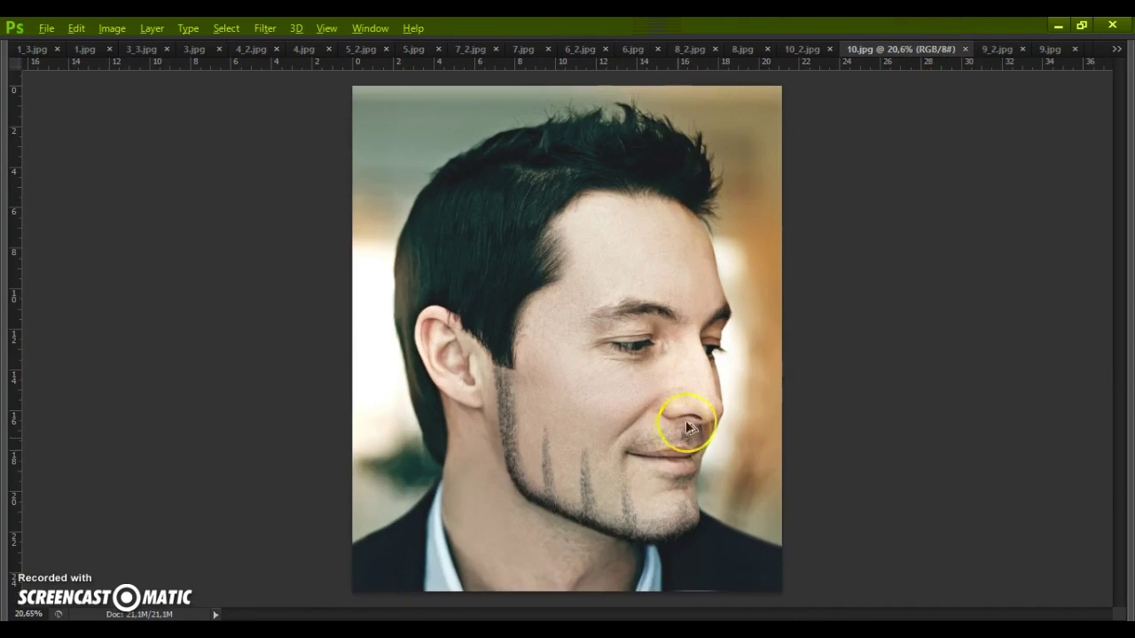
{"action": "scroll", "coordinate": [662, 492], "scroll_direction": "up", "scroll_amount": 3}
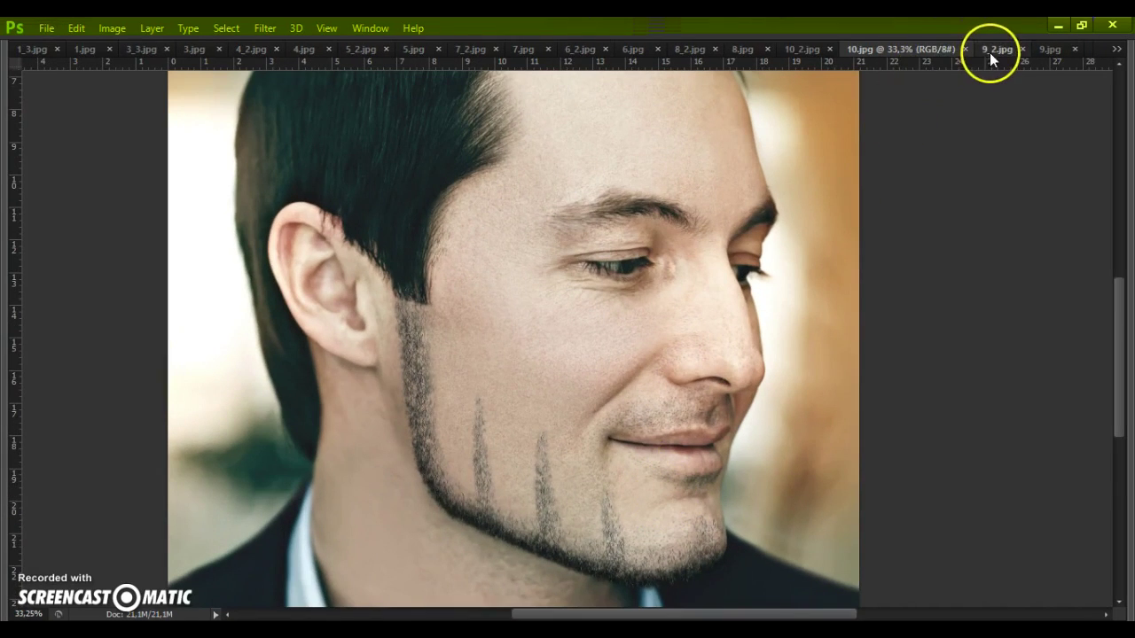
{"action": "left_click", "coordinate": [1040, 49]}
{"action": "scroll", "coordinate": [590, 329], "scroll_direction": "up", "scroll_amount": 4}
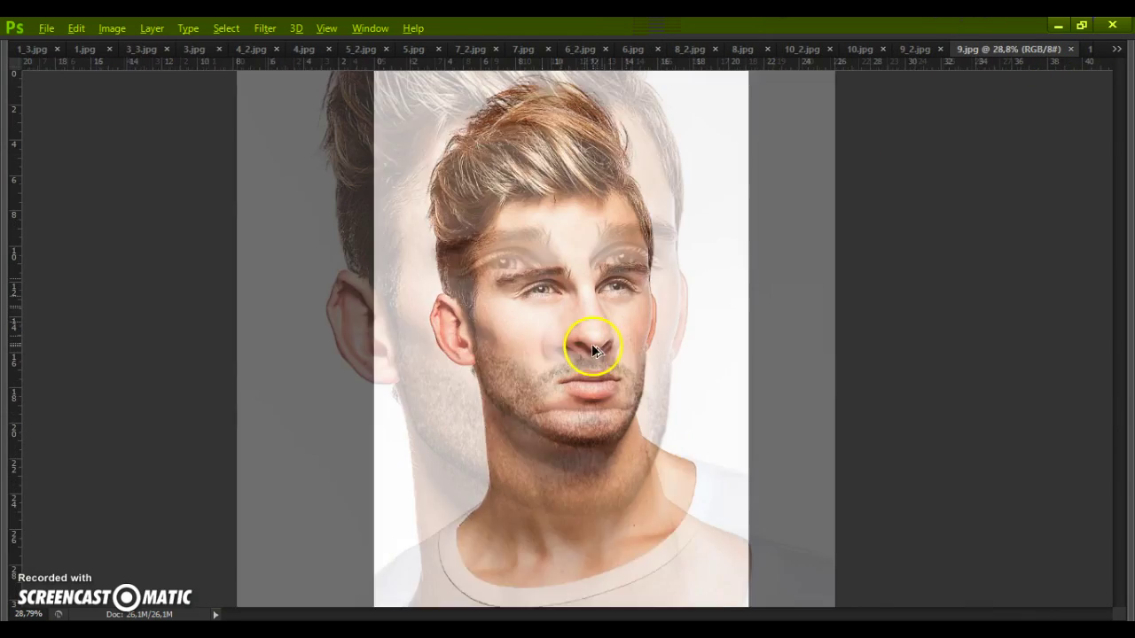
Step: Switch to the 1.psd document with the clean-shaven portrait on a blue background
{"action": "left_click", "coordinate": [1085, 50]}
{"action": "left_click", "coordinate": [1116, 50]}
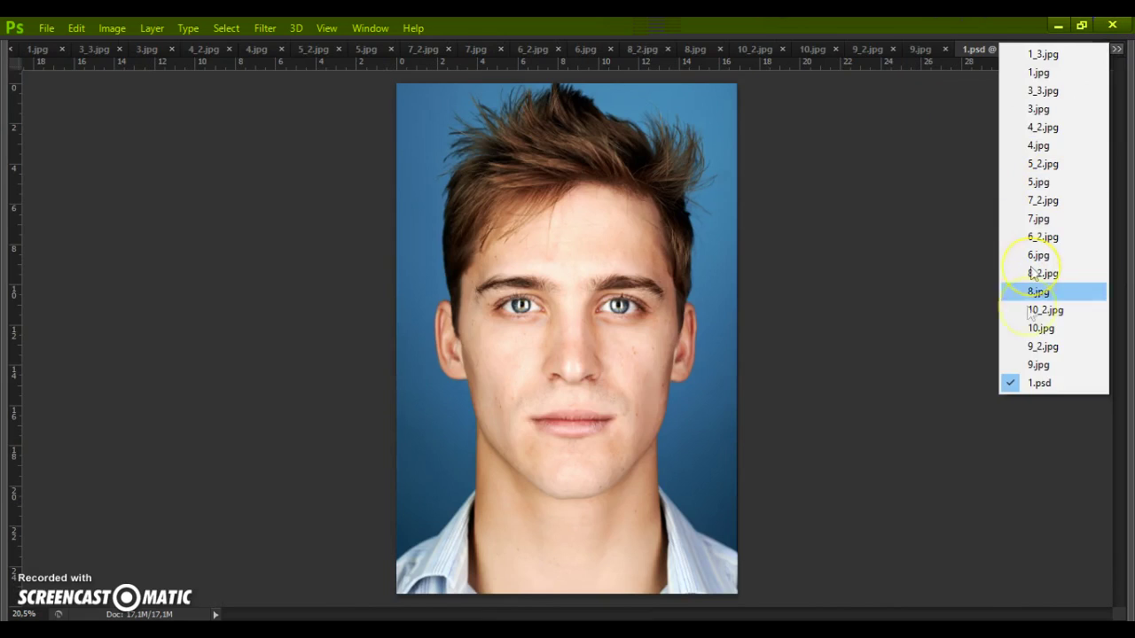
{"action": "left_click", "coordinate": [1034, 382]}
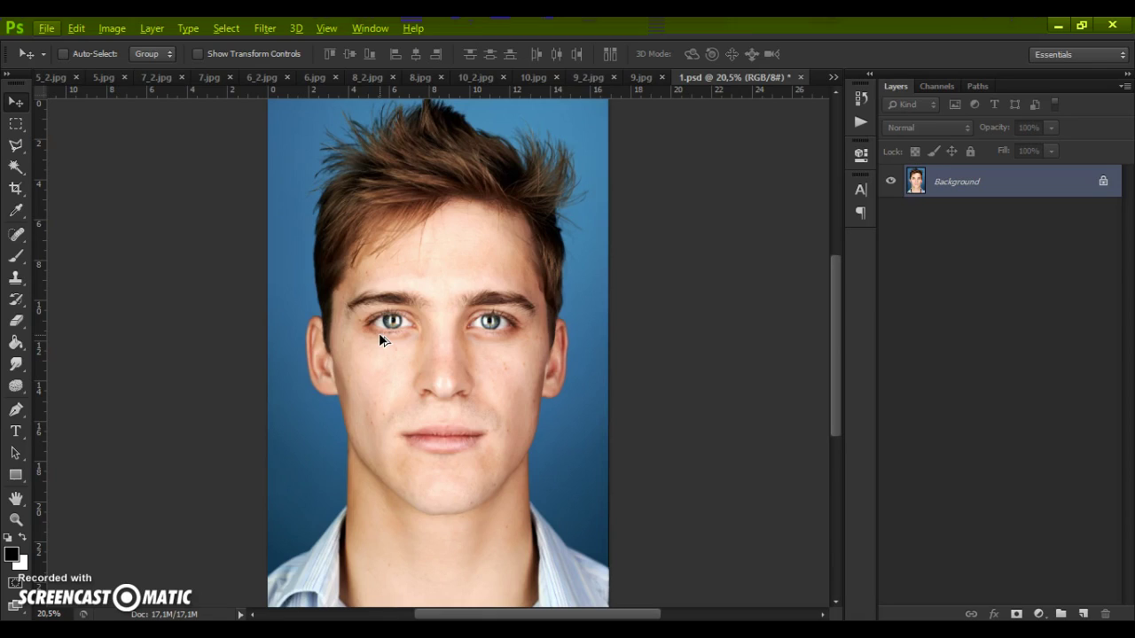
{"action": "mouse_move", "coordinate": [379, 333]}
{"action": "left_mouse_down"}
{"action": "mouse_move", "coordinate": [778, 151]}
{"action": "mouse_move", "coordinate": [963, 183]}
{"action": "mouse_move", "coordinate": [592, 327]}
{"action": "left_mouse_up"}
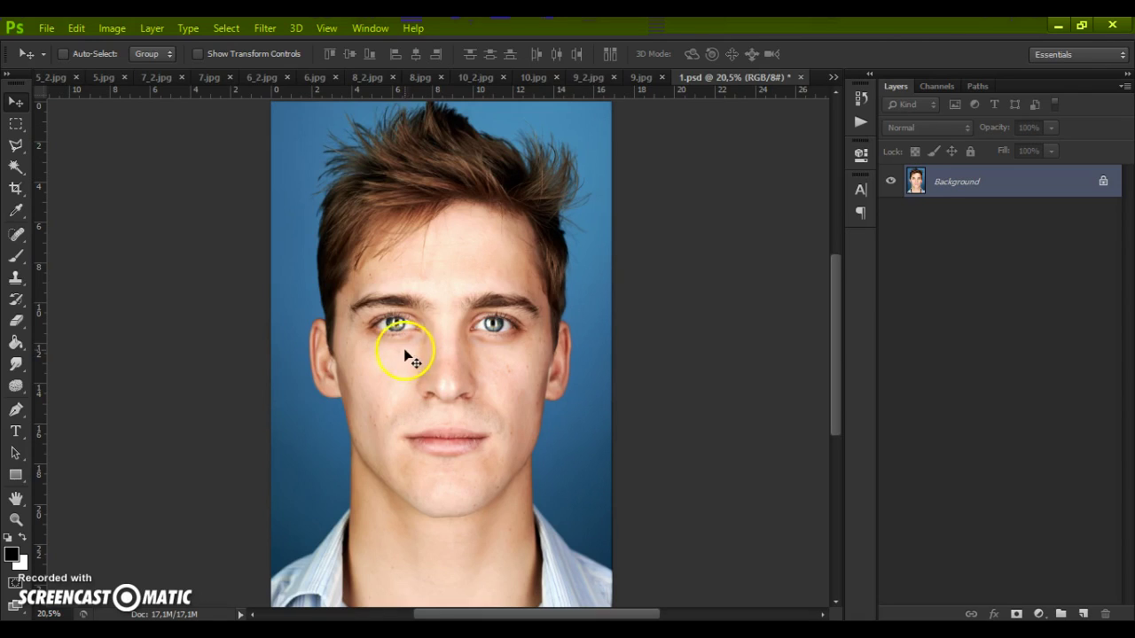
Step: Start resizing the 1.psd image, entering a width of 2500 pixels with proportions constrained
{"action": "left_click", "coordinate": [111, 29]}
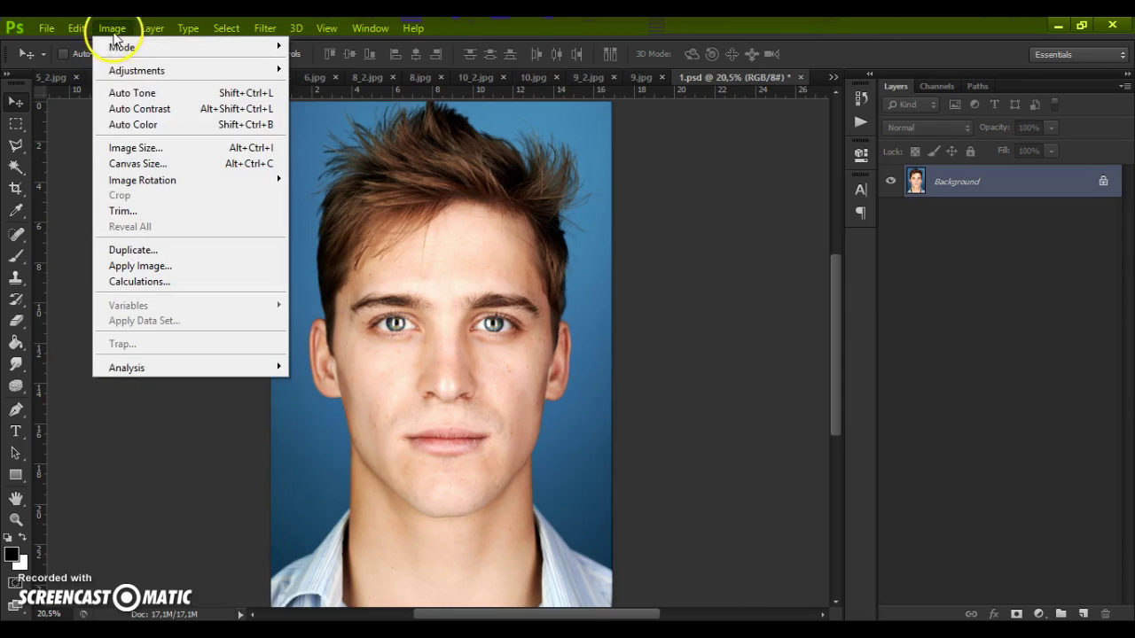
{"action": "left_click", "coordinate": [157, 149]}
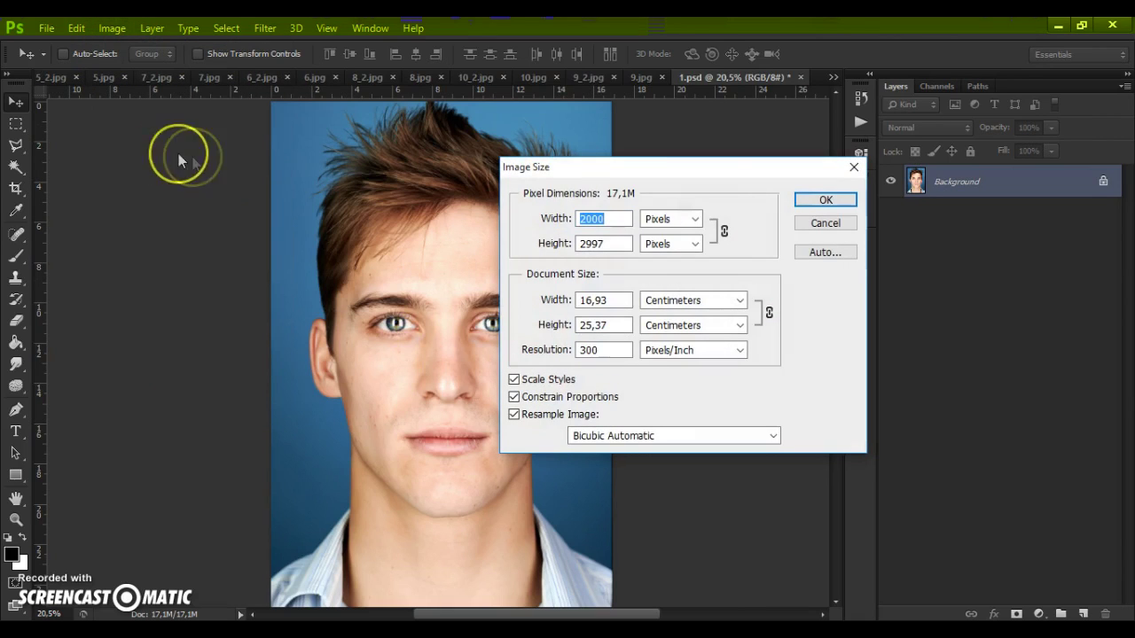
{"action": "left_click_drag", "start_coordinate": [617, 219], "coordinate": [568, 222]}
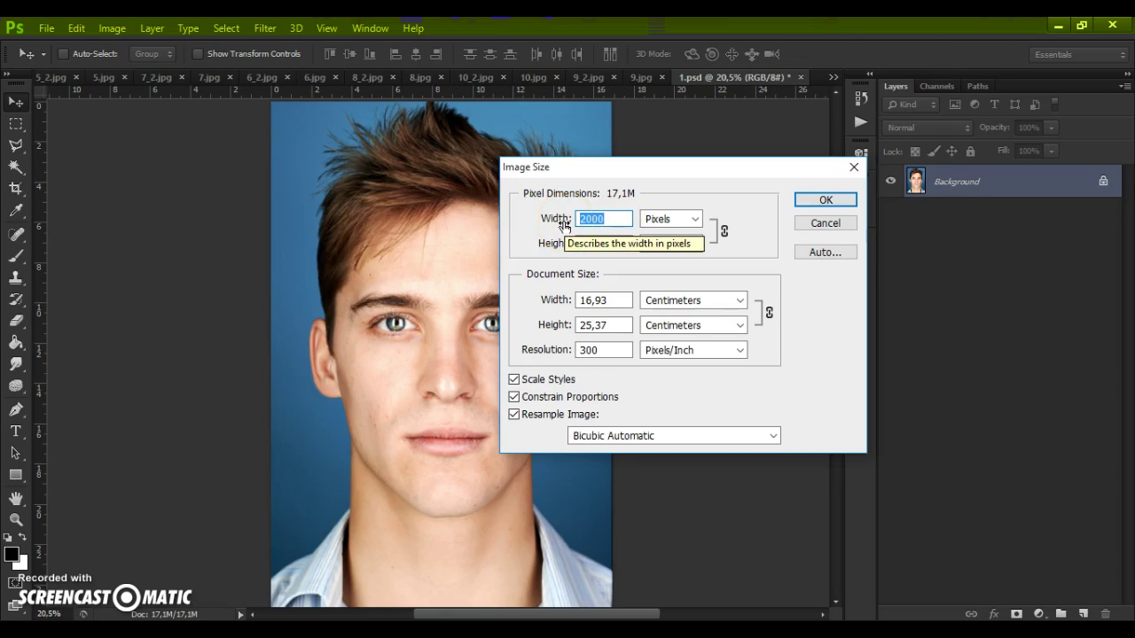
{"action": "type", "text": "25"}
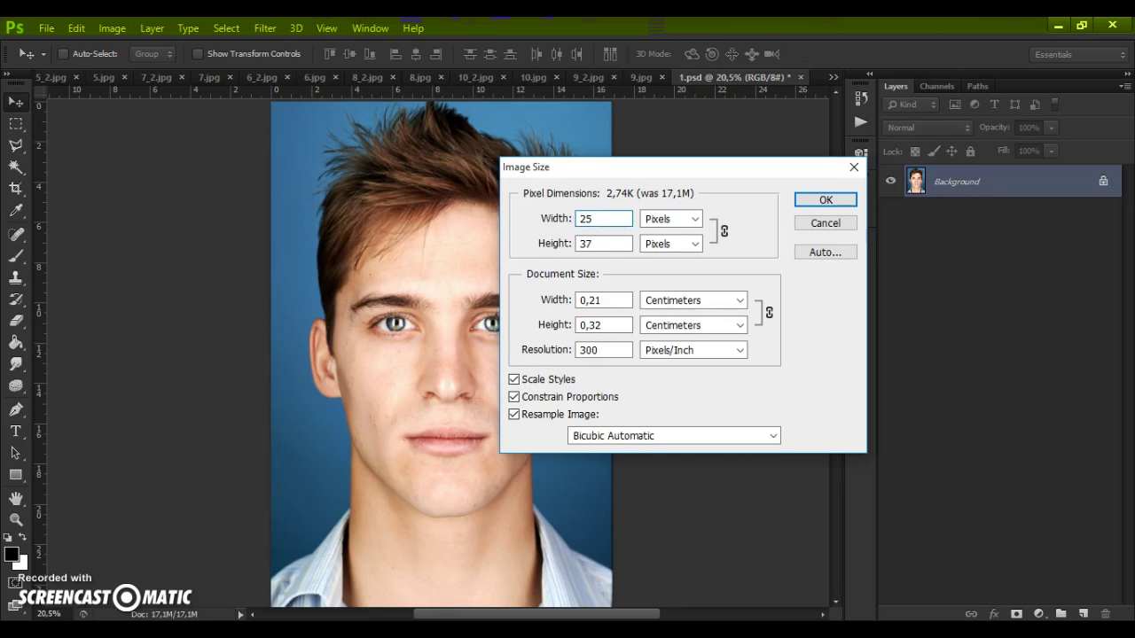
{"action": "type", "text": "00"}
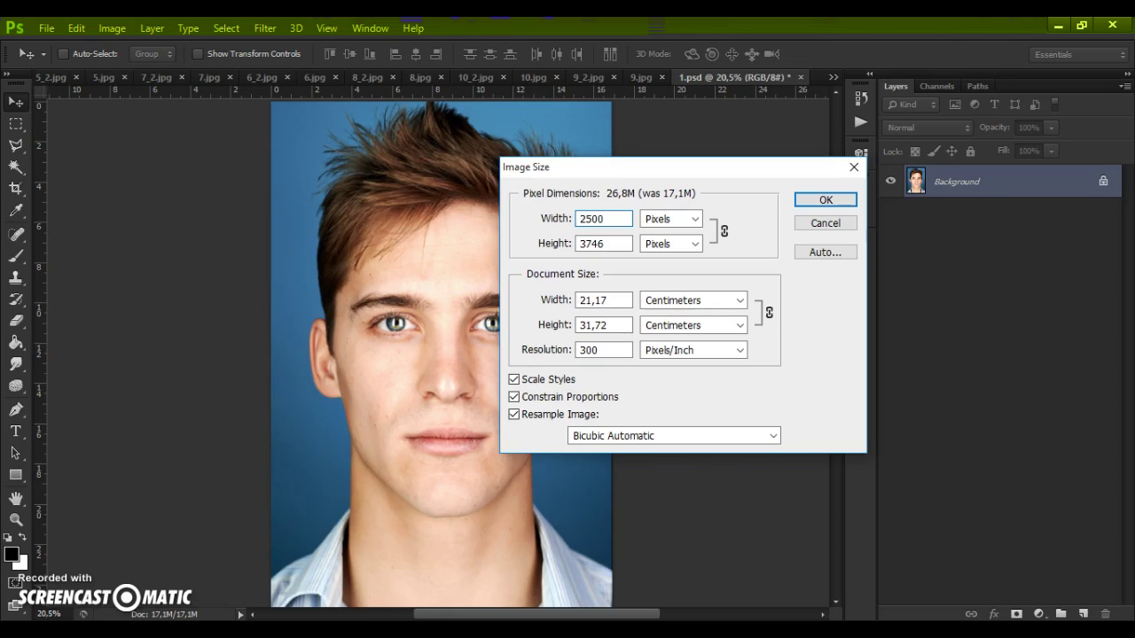
Step: Try an image width of 3000 pixels, and clear the value again
{"action": "left_click_drag", "start_coordinate": [608, 219], "coordinate": [557, 224]}
{"action": "type", "text": "3000"}
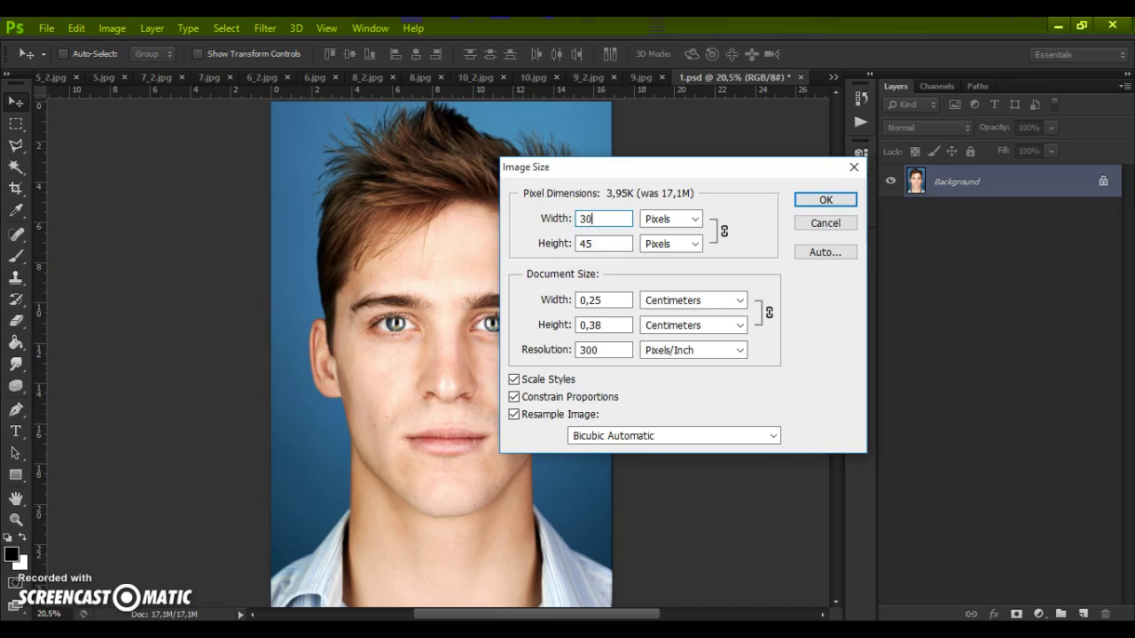
{"action": "key", "text": "BackSpace"}
{"action": "key", "text": "BackSpace"}
{"action": "key", "text": "BackSpace"}
{"action": "key", "text": "BackSpace"}
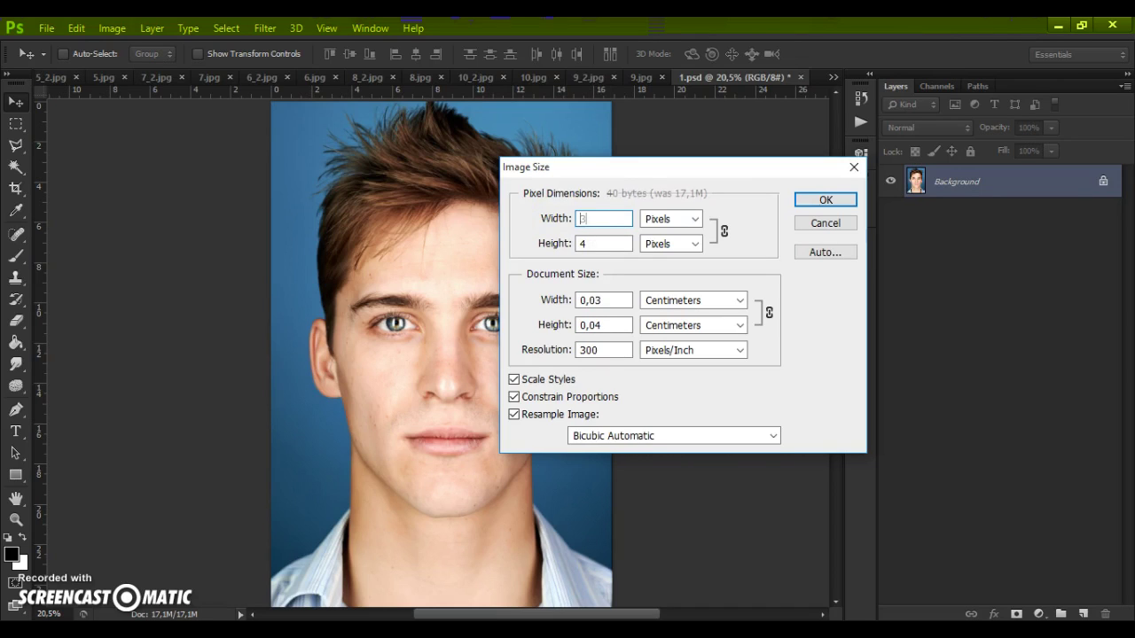
Step: Set the image width to 2500 pixels and apply the resize
{"action": "type", "text": "2500"}
{"action": "left_click", "coordinate": [826, 201]}
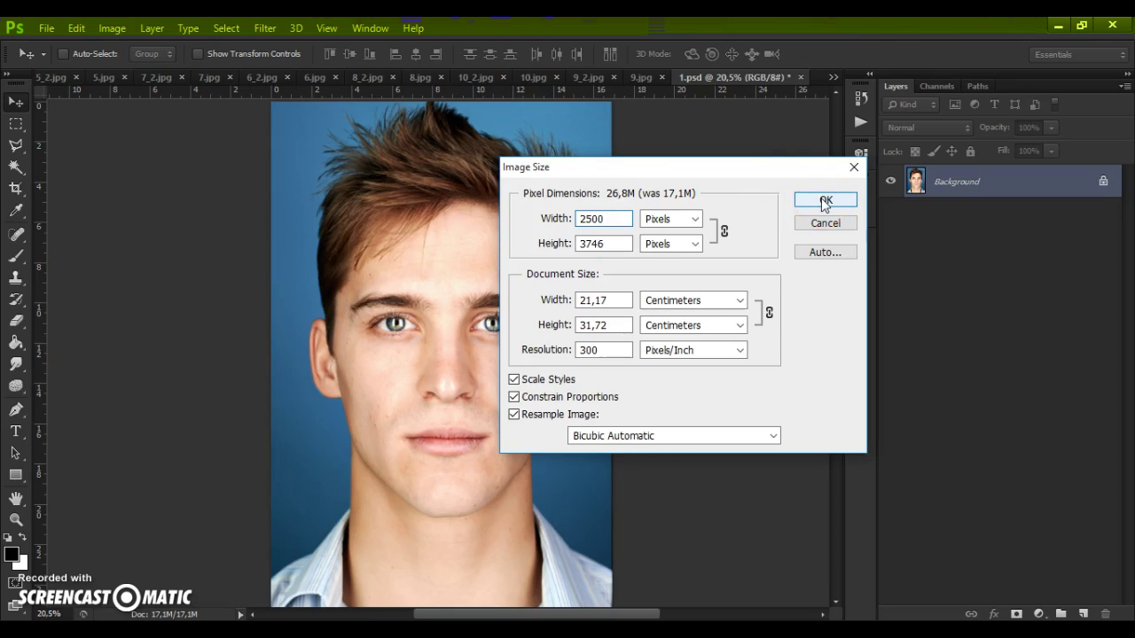
{"action": "left_click", "coordinate": [825, 201]}
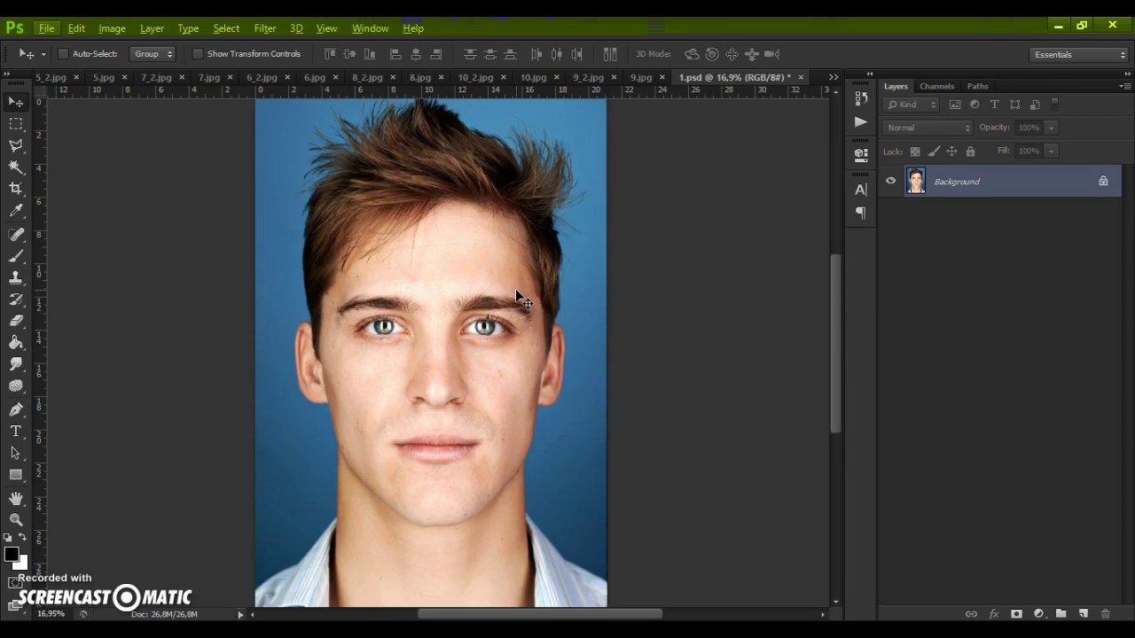
Step: Check the Interface preferences, including the UI language, and close them without changes
{"action": "mouse_move", "coordinate": [516, 290]}
{"action": "left_mouse_down"}
{"action": "mouse_move", "coordinate": [499, 297]}
{"action": "mouse_move", "coordinate": [171, 101]}
{"action": "left_mouse_up"}
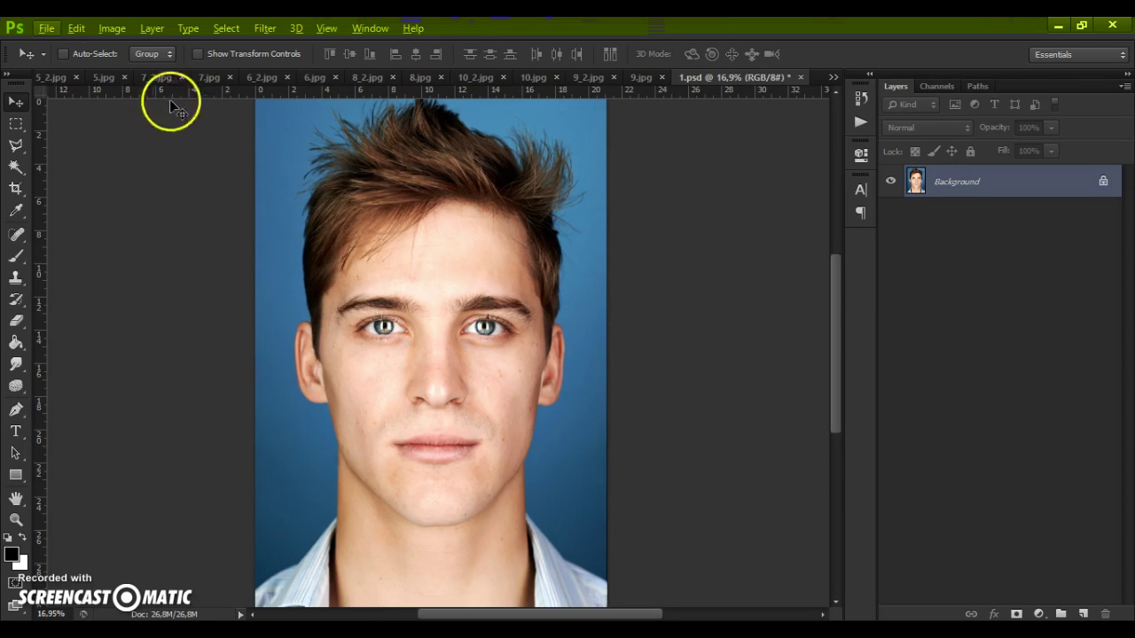
{"action": "left_click", "coordinate": [76, 31]}
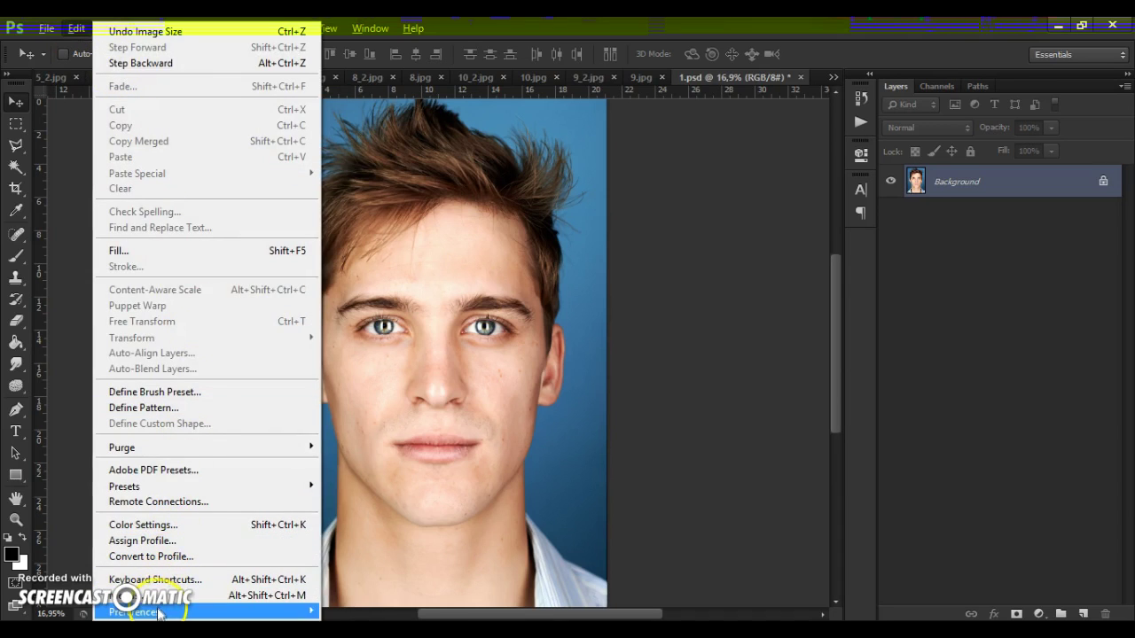
{"action": "mouse_move", "coordinate": [161, 612]}
{"action": "left_click", "coordinate": [390, 446]}
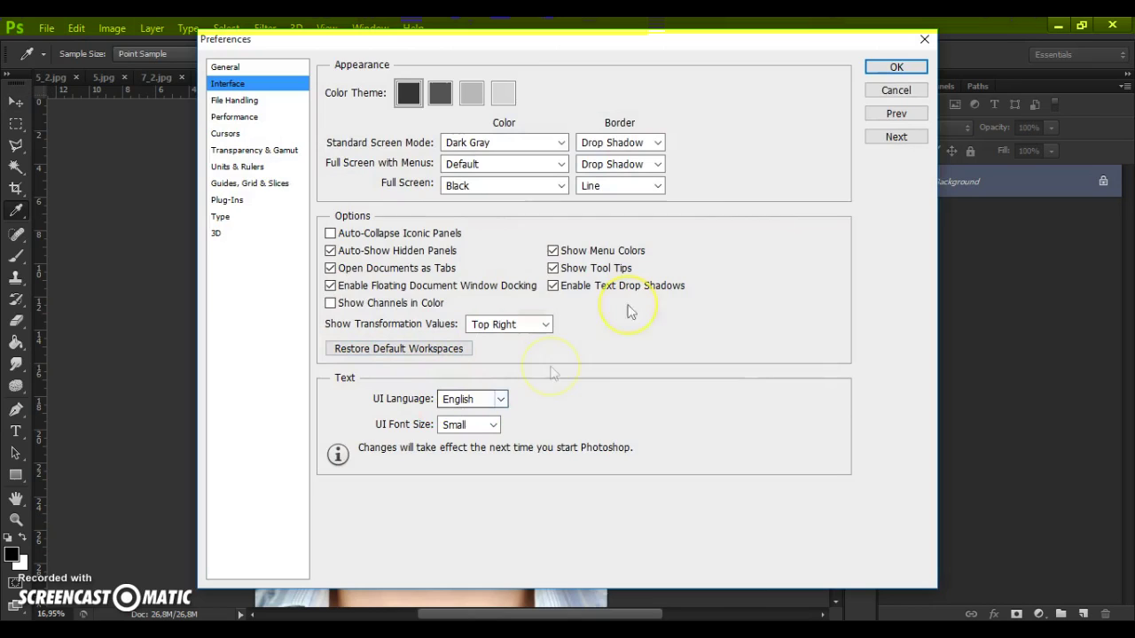
{"action": "left_click", "coordinate": [892, 71]}
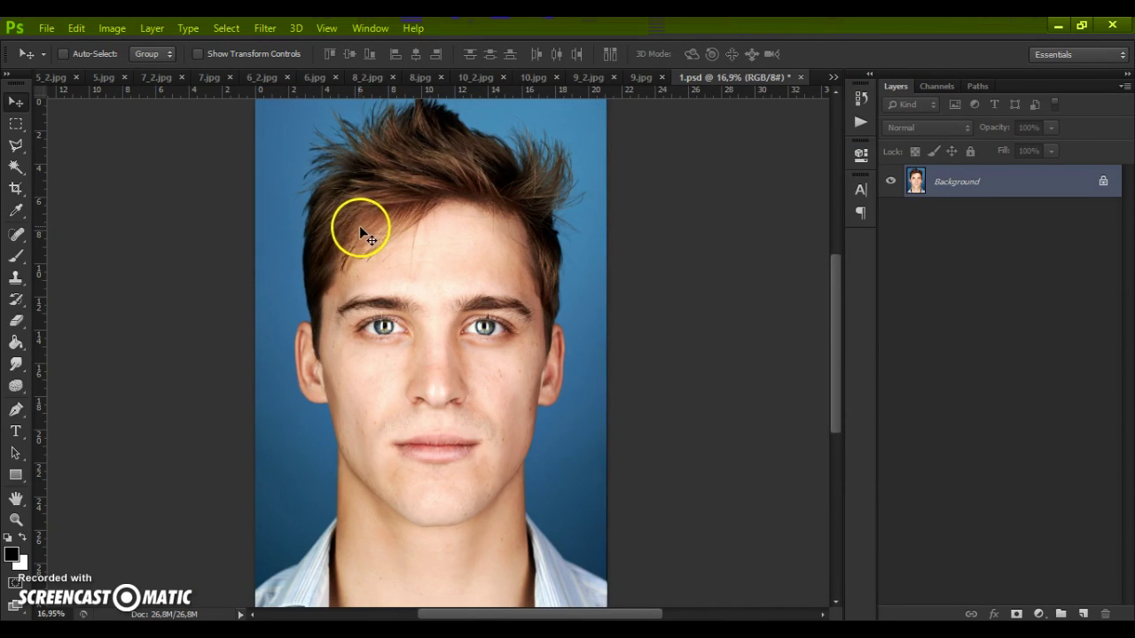
Step: Check the document's color mode and bit depth without changing them
{"action": "left_click", "coordinate": [110, 34]}
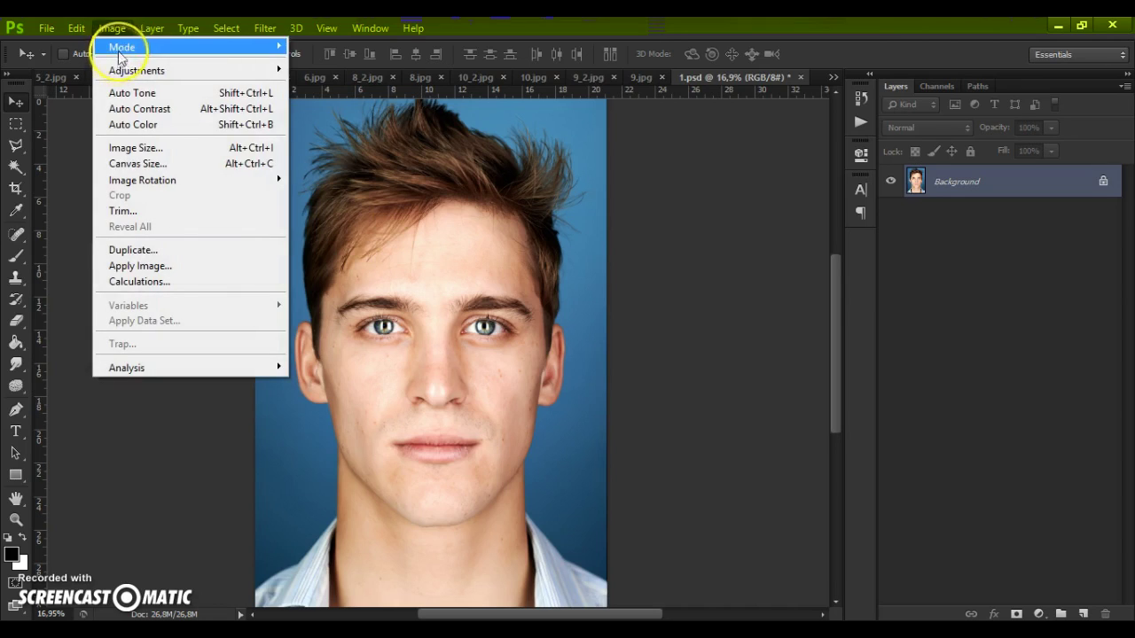
{"action": "mouse_move", "coordinate": [186, 44]}
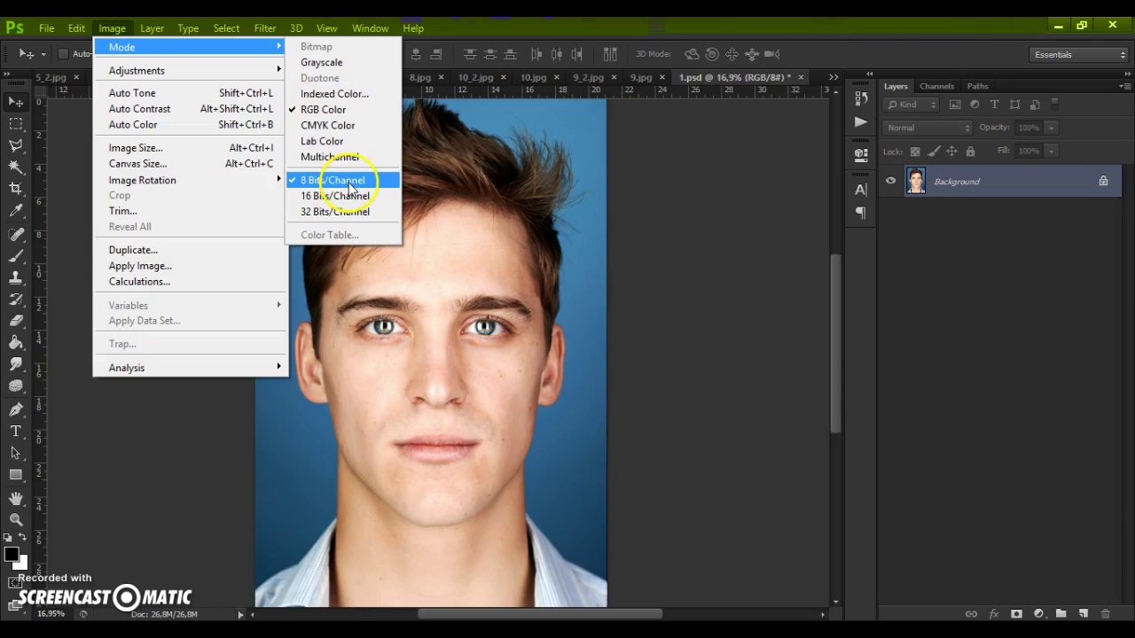
{"action": "left_click", "coordinate": [626, 175]}
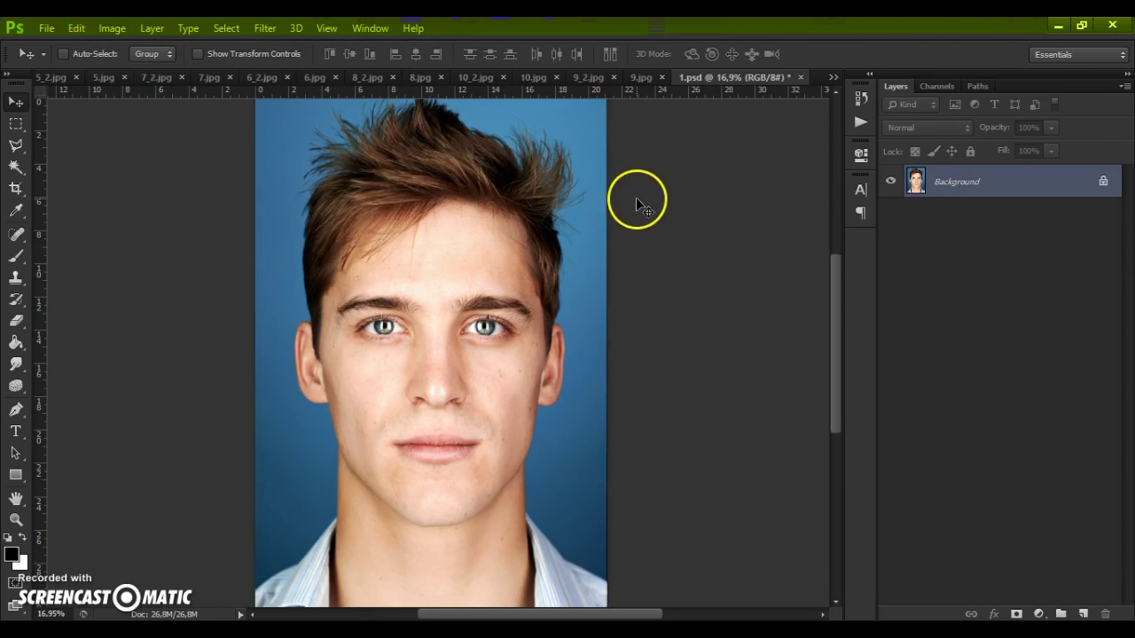
Step: Review the Layers panel options, including the "copy" naming for copied layers and groups, and accept them unchanged
{"action": "left_click", "coordinate": [1127, 90]}
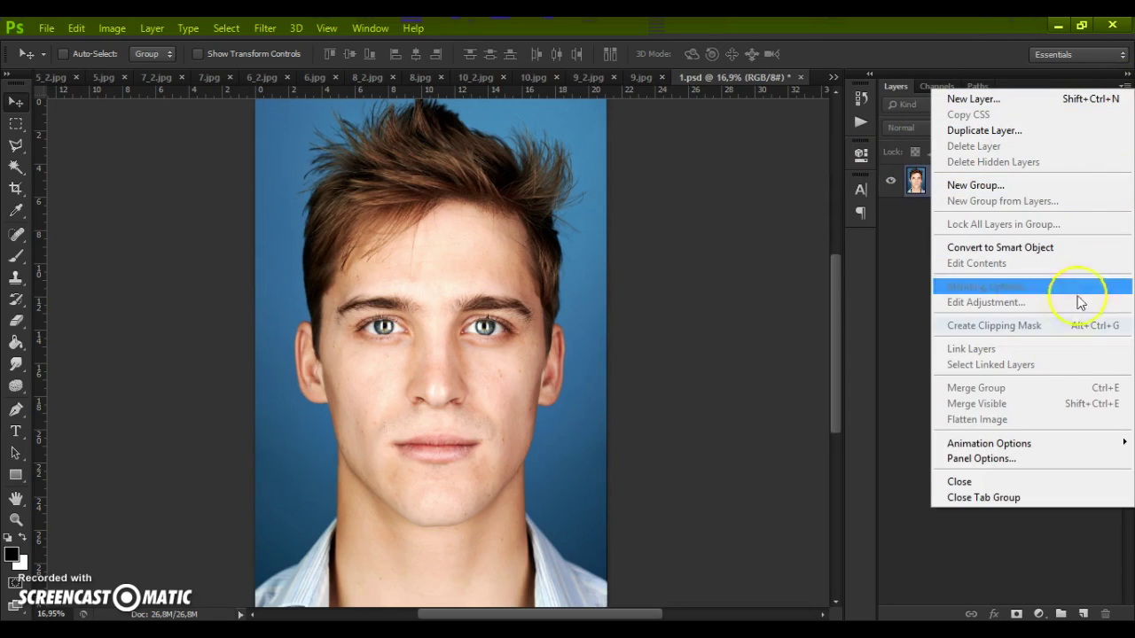
{"action": "left_click", "coordinate": [983, 460]}
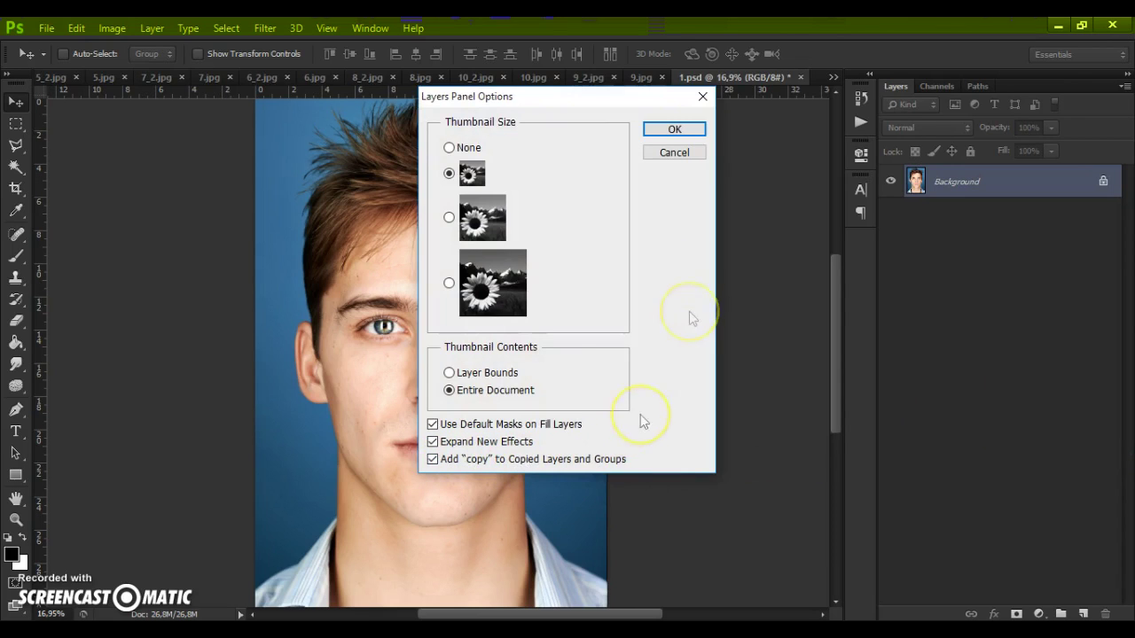
{"action": "left_click", "coordinate": [668, 131]}
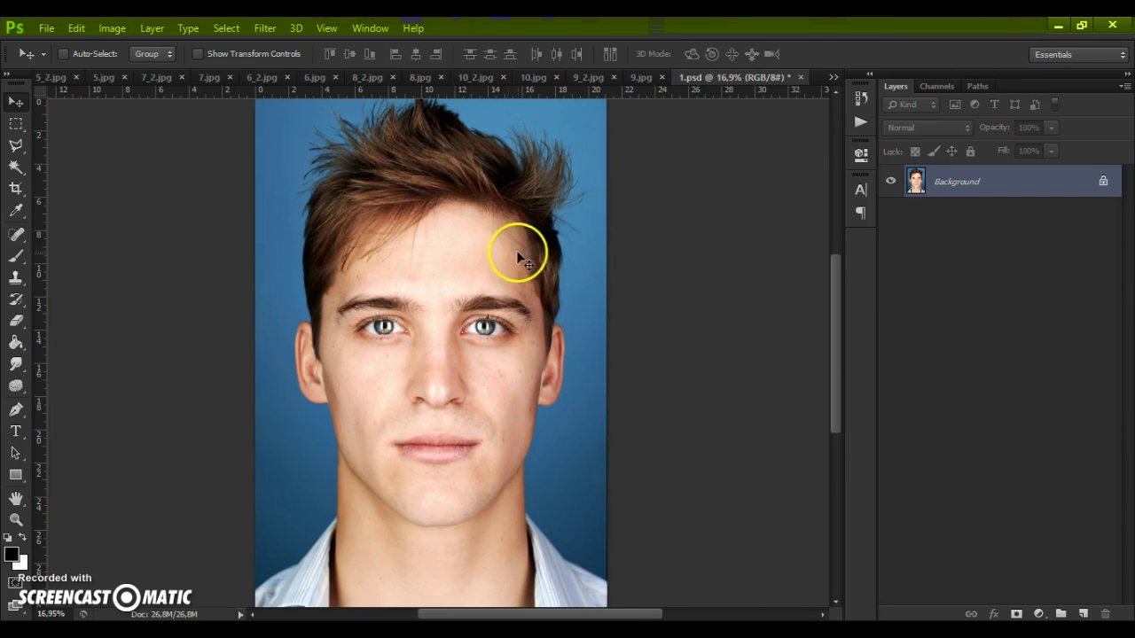
{"action": "key", "text": "alt"}
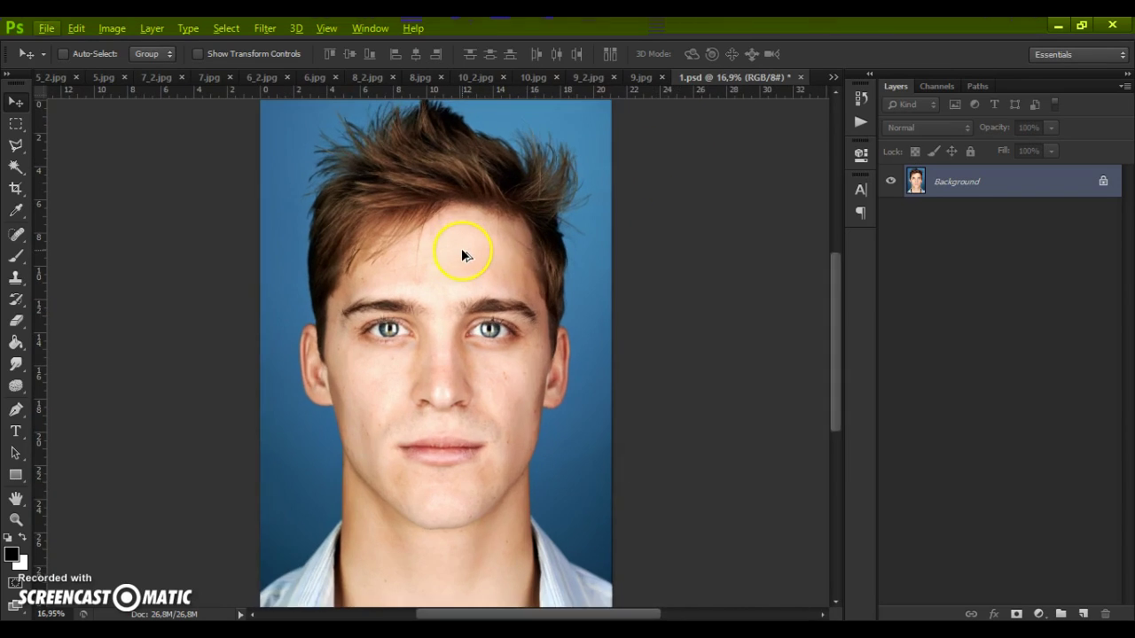
Step: Convert the Background into a regular layer with the default settings, and turn it back into a Background layer
{"action": "double_click", "coordinate": [982, 188]}
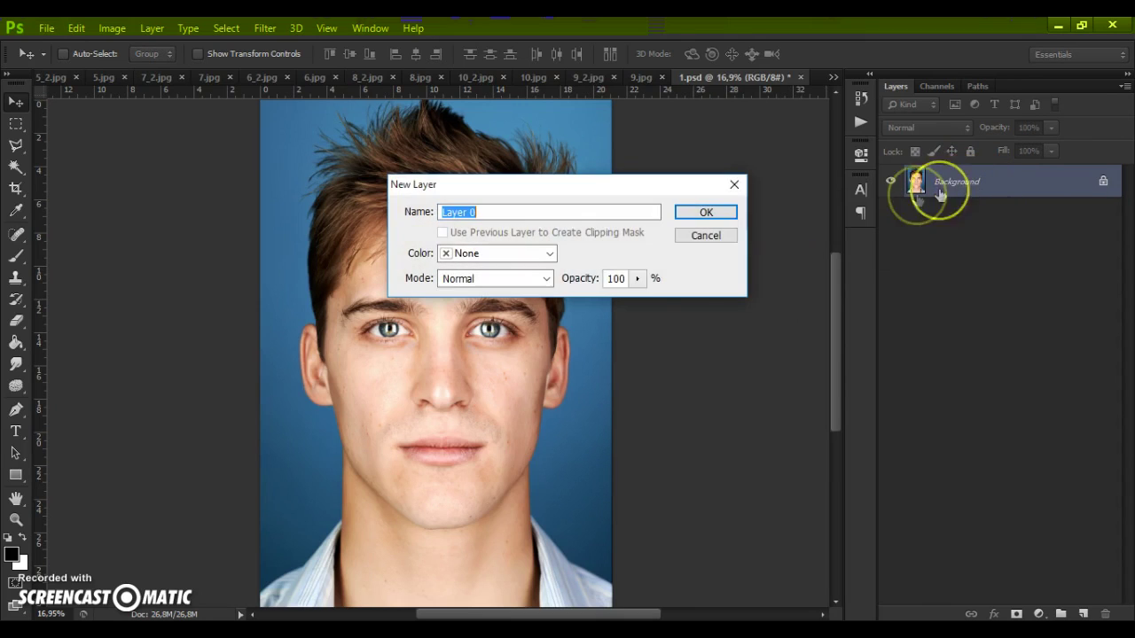
{"action": "left_click", "coordinate": [719, 216]}
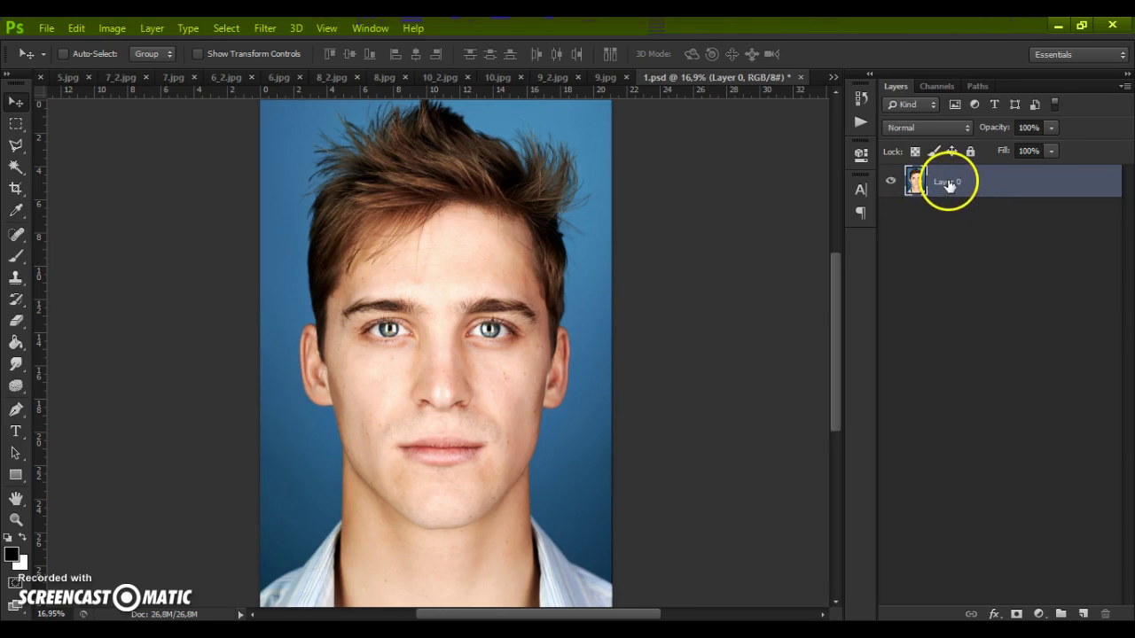
{"action": "left_click", "coordinate": [152, 29]}
{"action": "mouse_move", "coordinate": [158, 46]}
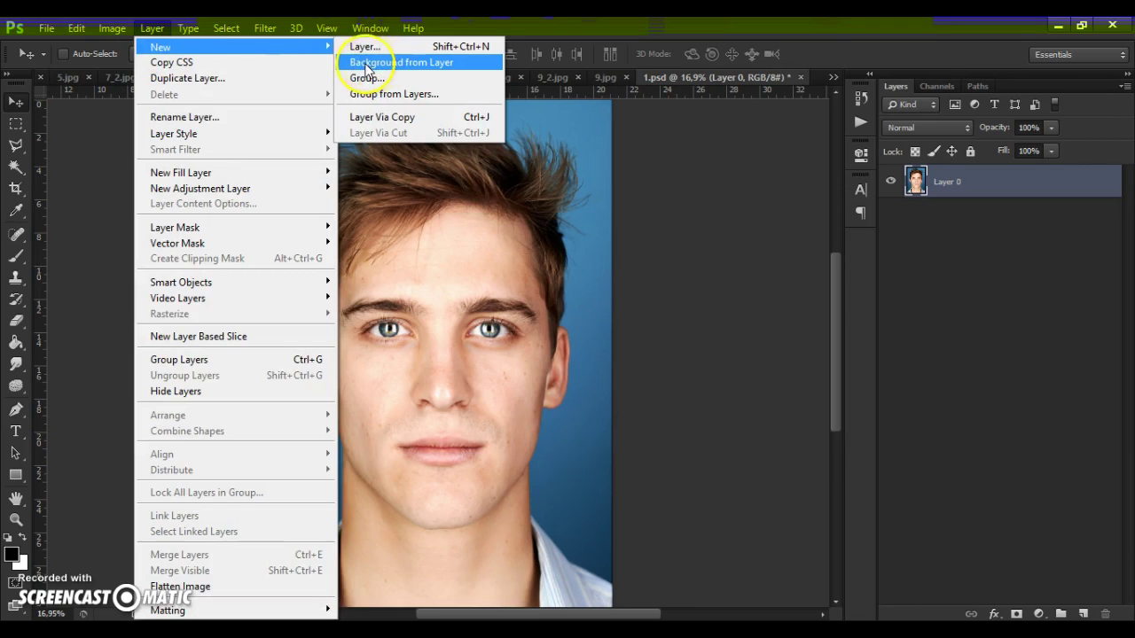
{"action": "left_click", "coordinate": [417, 64]}
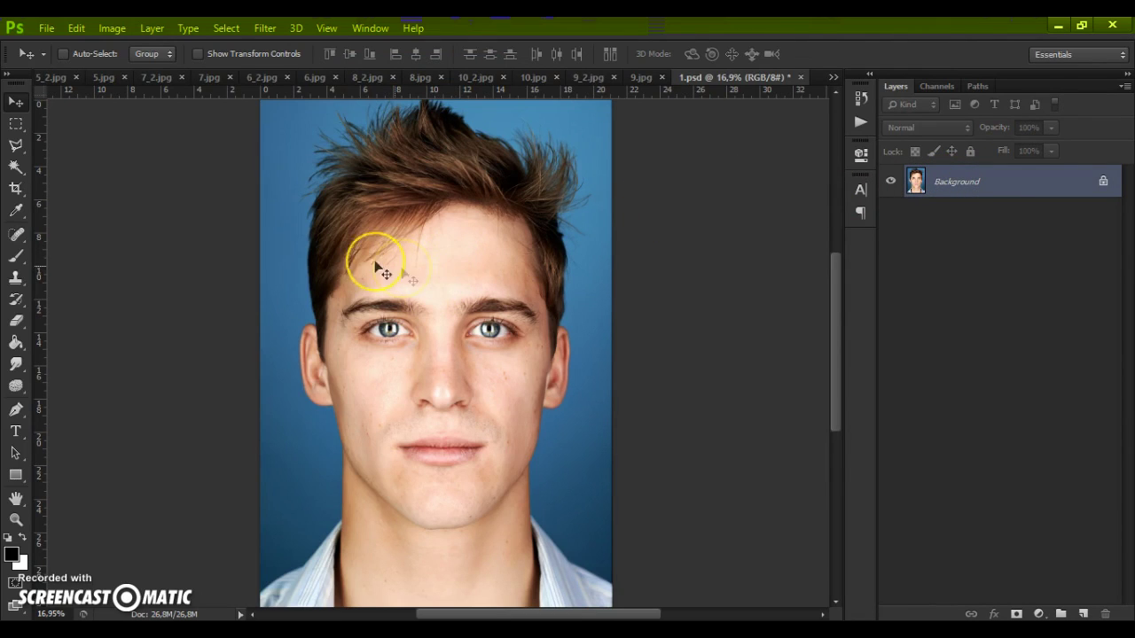
Step: Load the Facial Hair Brushes file from the OK folder into the brush presets and return to the Move tool
{"action": "left_click", "coordinate": [15, 258]}
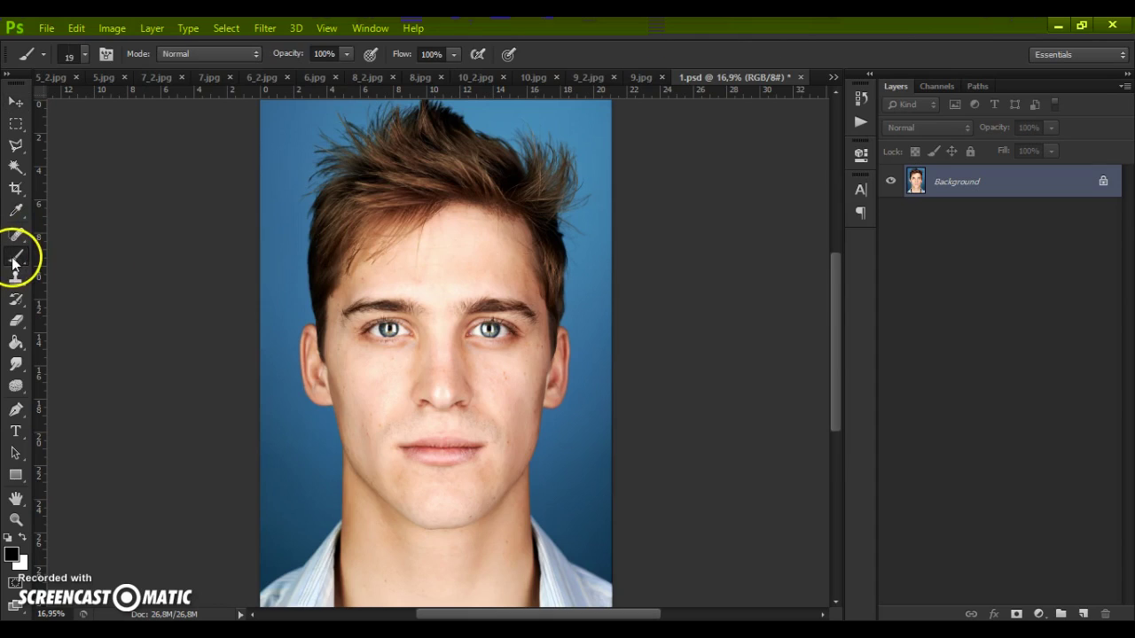
{"action": "right_click", "coordinate": [424, 284]}
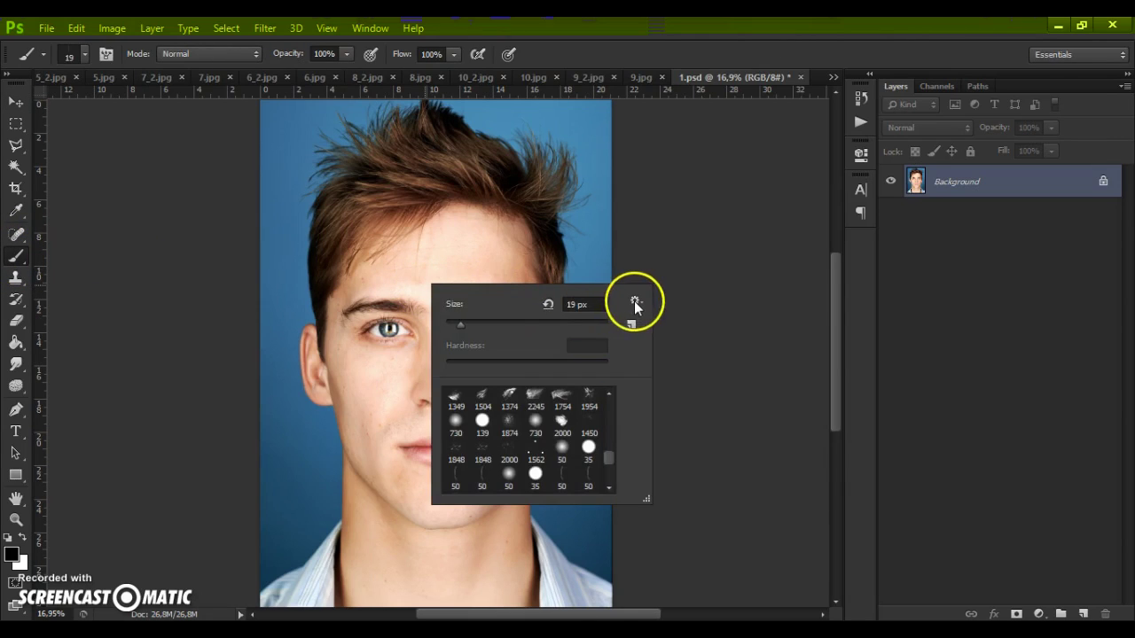
{"action": "left_click", "coordinate": [634, 302]}
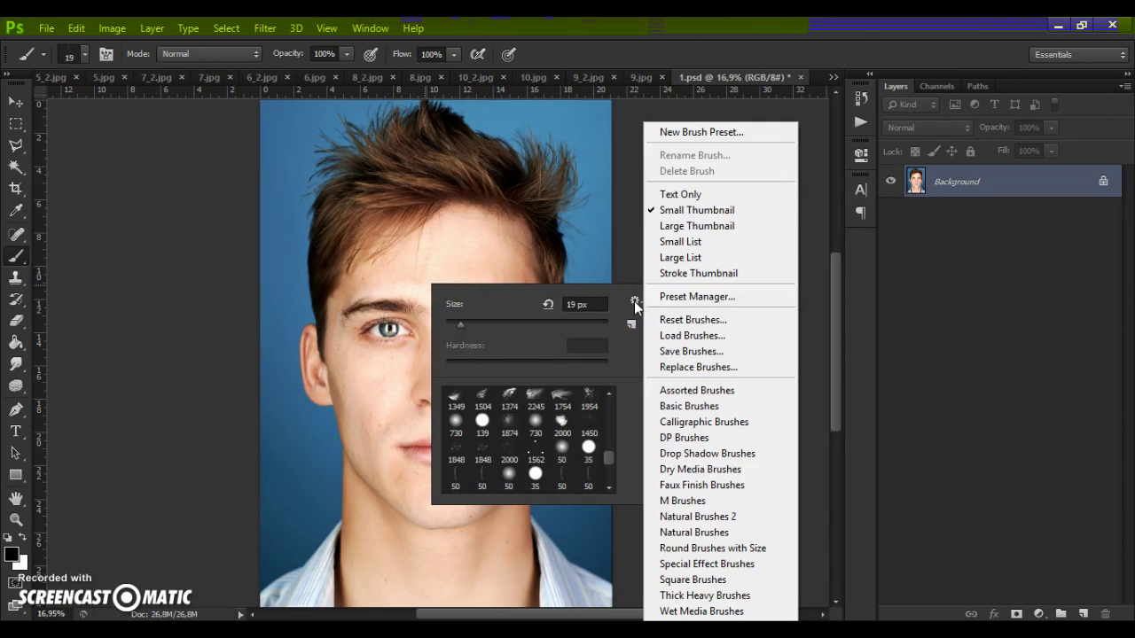
{"action": "left_click", "coordinate": [700, 336]}
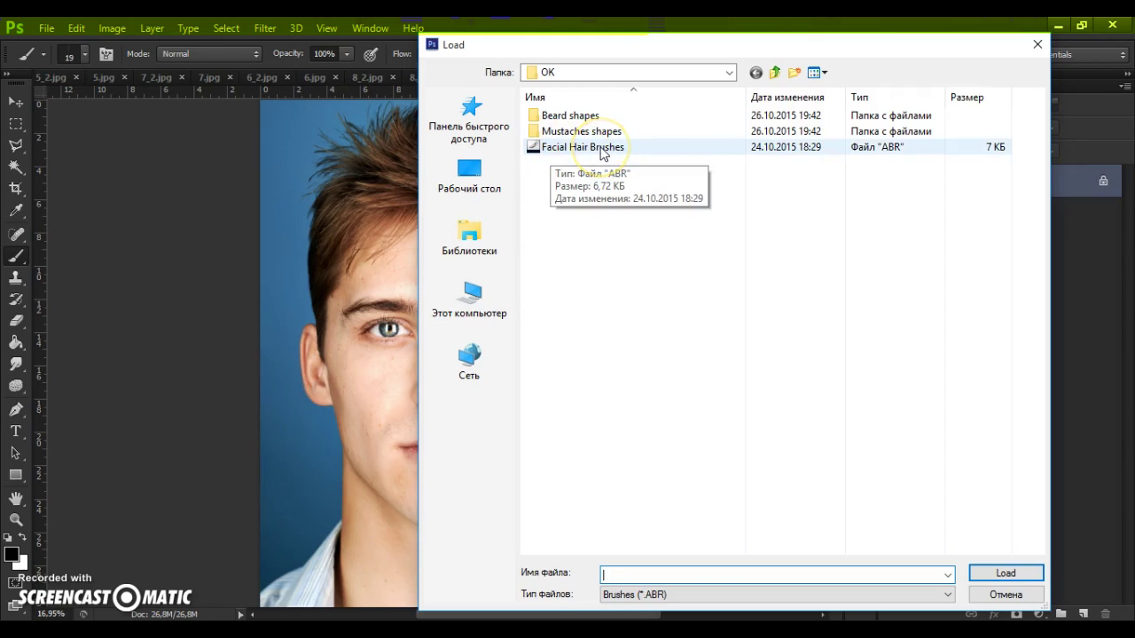
{"action": "double_click", "coordinate": [601, 148]}
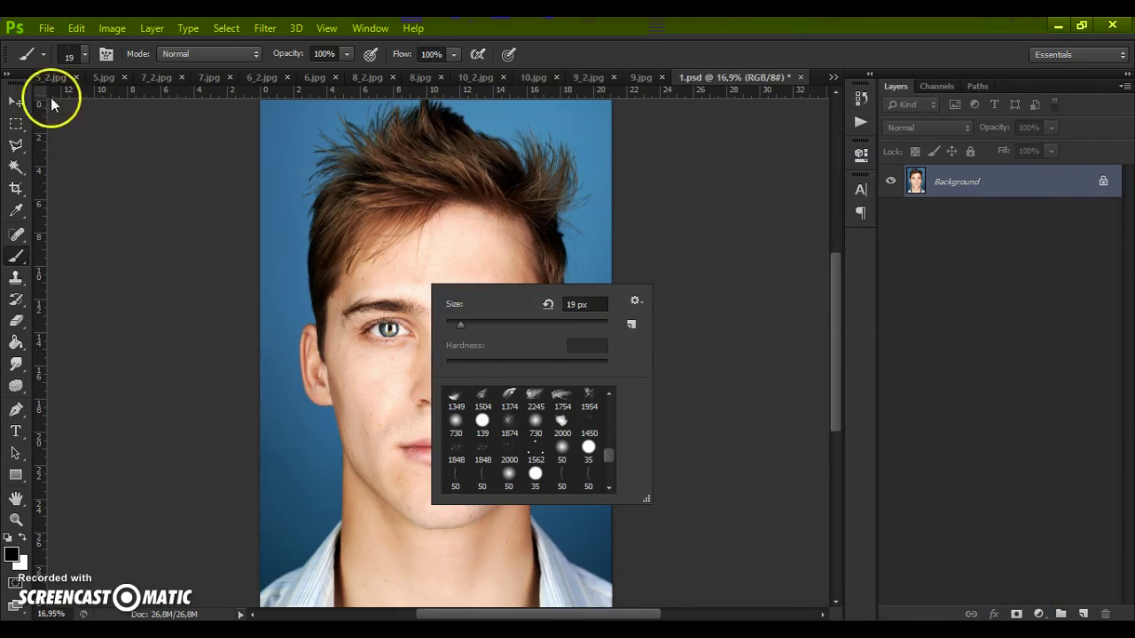
{"action": "left_click", "coordinate": [16, 102]}
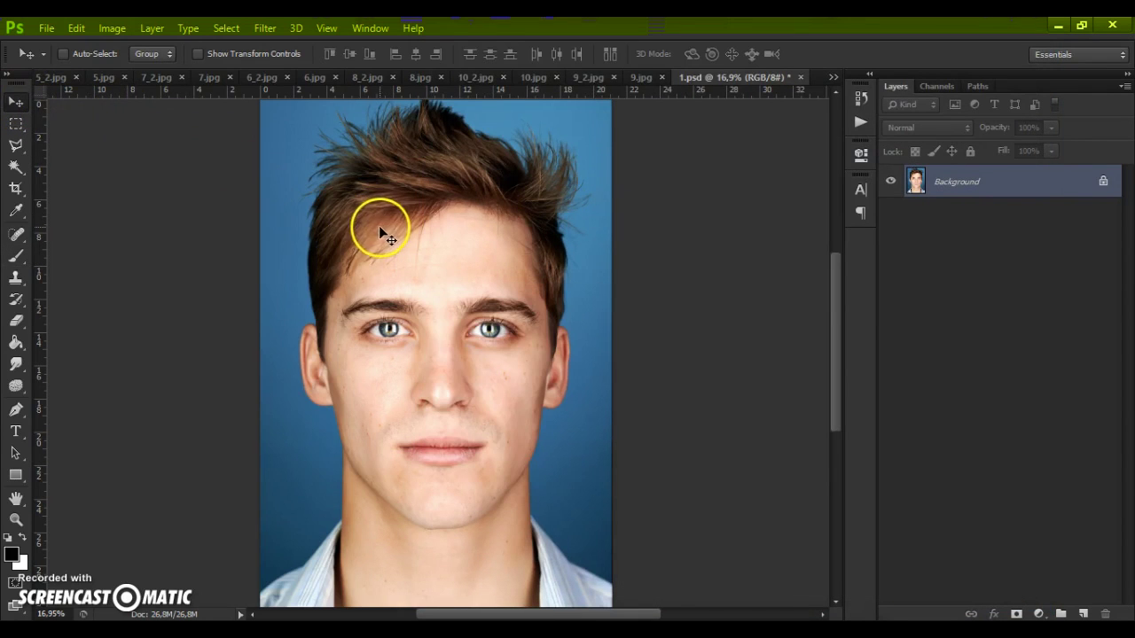
Step: Open the Facial Hair Patterns file from the OK folder to load its patterns
{"action": "left_click", "coordinate": [49, 32]}
{"action": "left_click", "coordinate": [57, 60]}
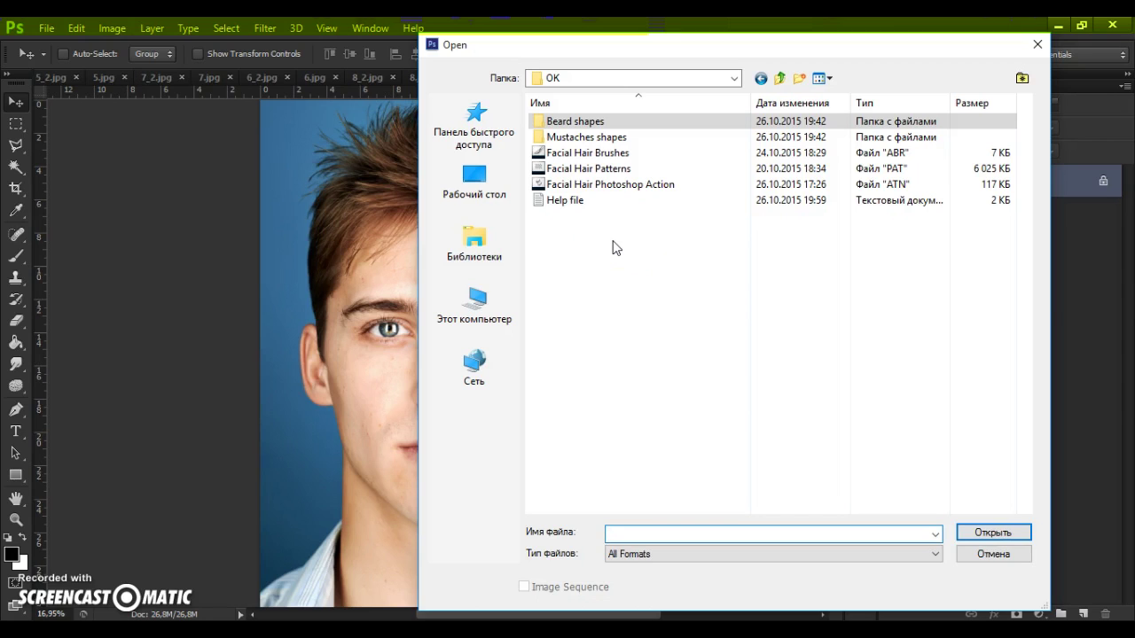
{"action": "left_click", "coordinate": [608, 172]}
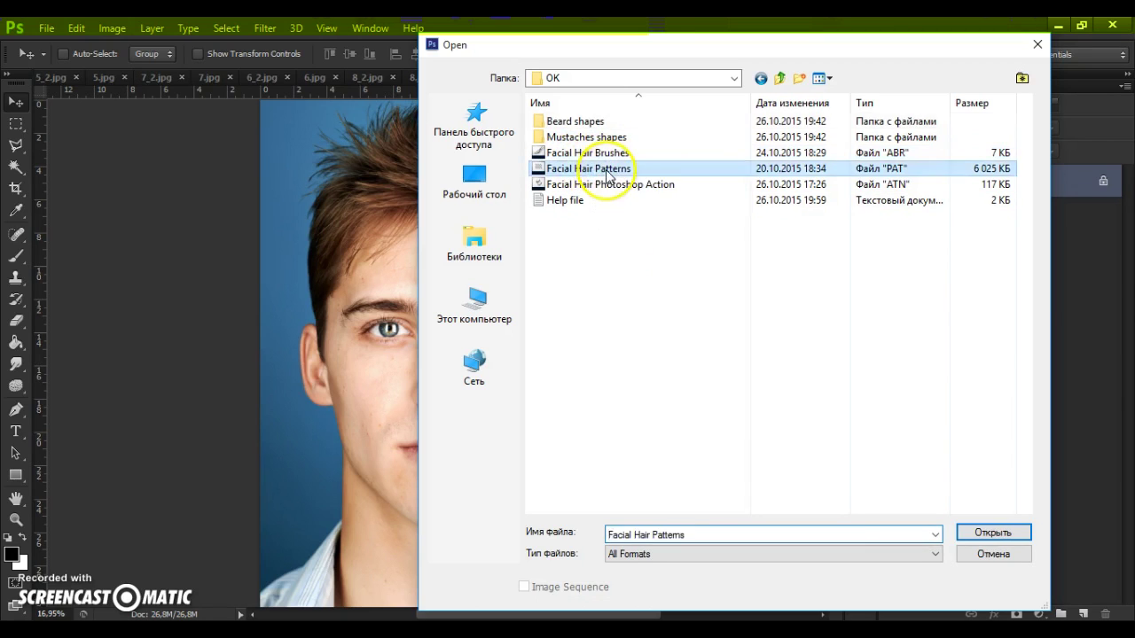
{"action": "double_click", "coordinate": [607, 170]}
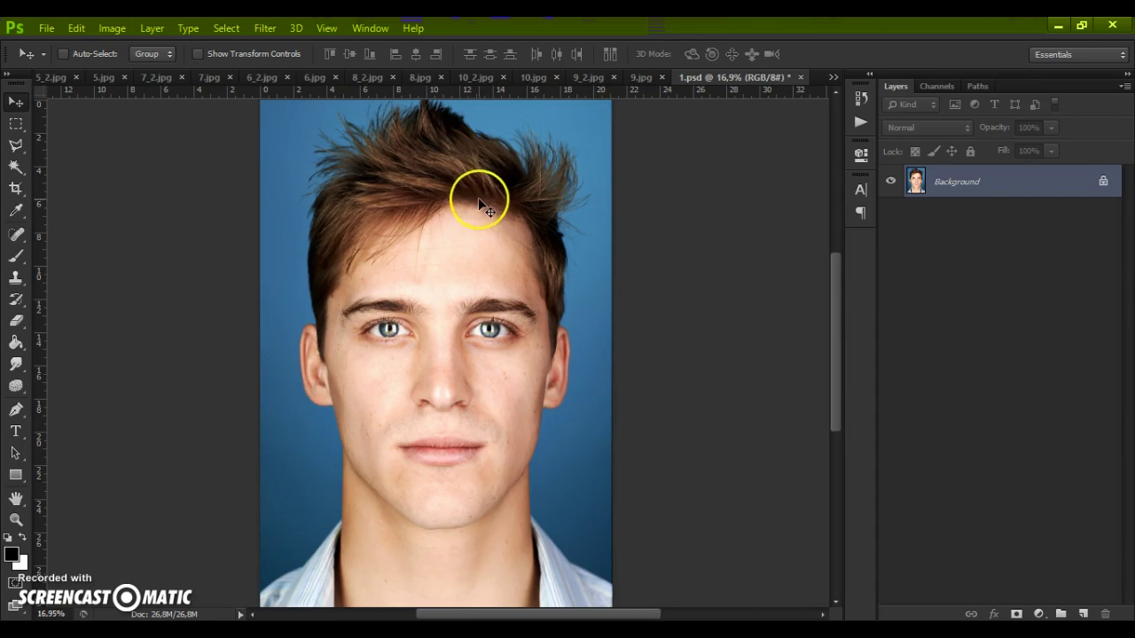
Step: Load the Facial Hair Photoshop Action file from the OK folder into the Actions panel
{"action": "left_click", "coordinate": [363, 29]}
{"action": "left_click", "coordinate": [426, 117]}
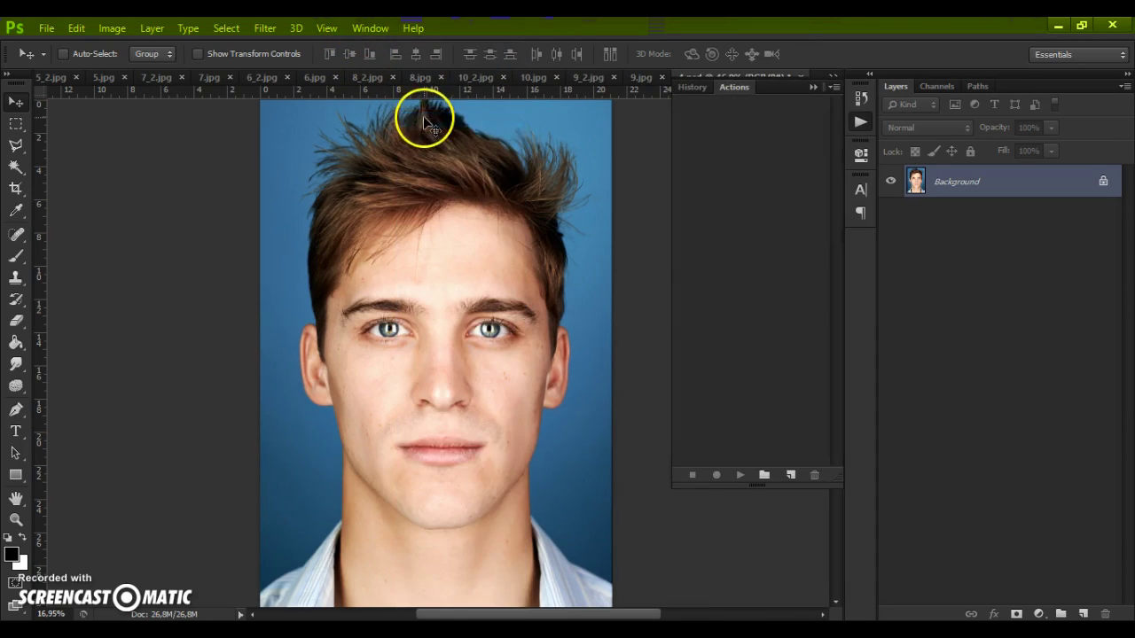
{"action": "left_click", "coordinate": [834, 87]}
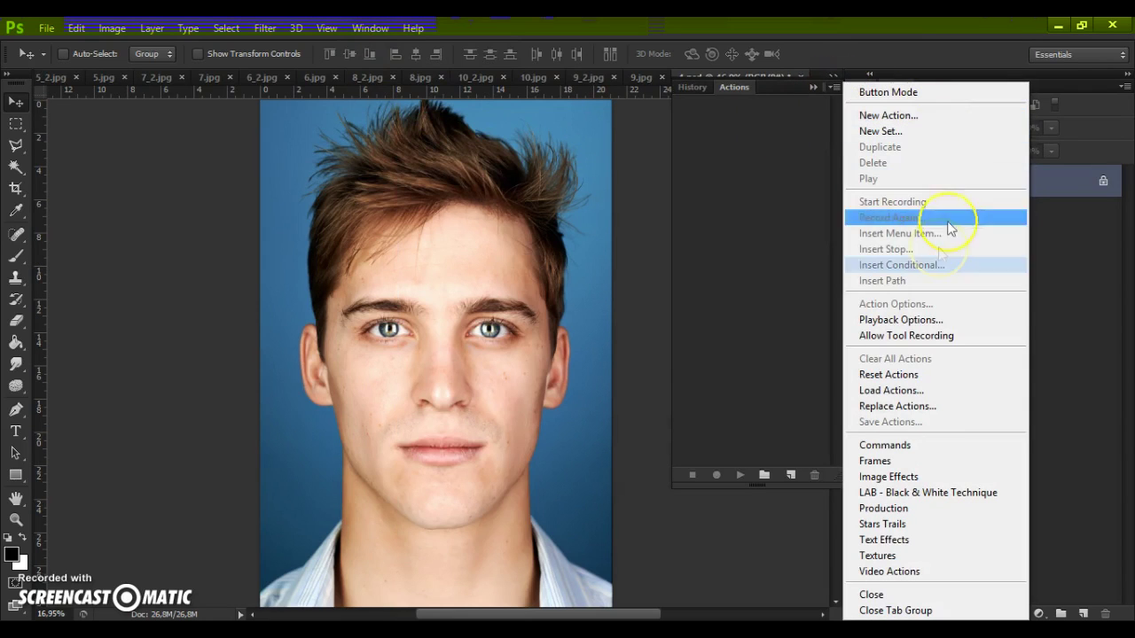
{"action": "left_click", "coordinate": [888, 391]}
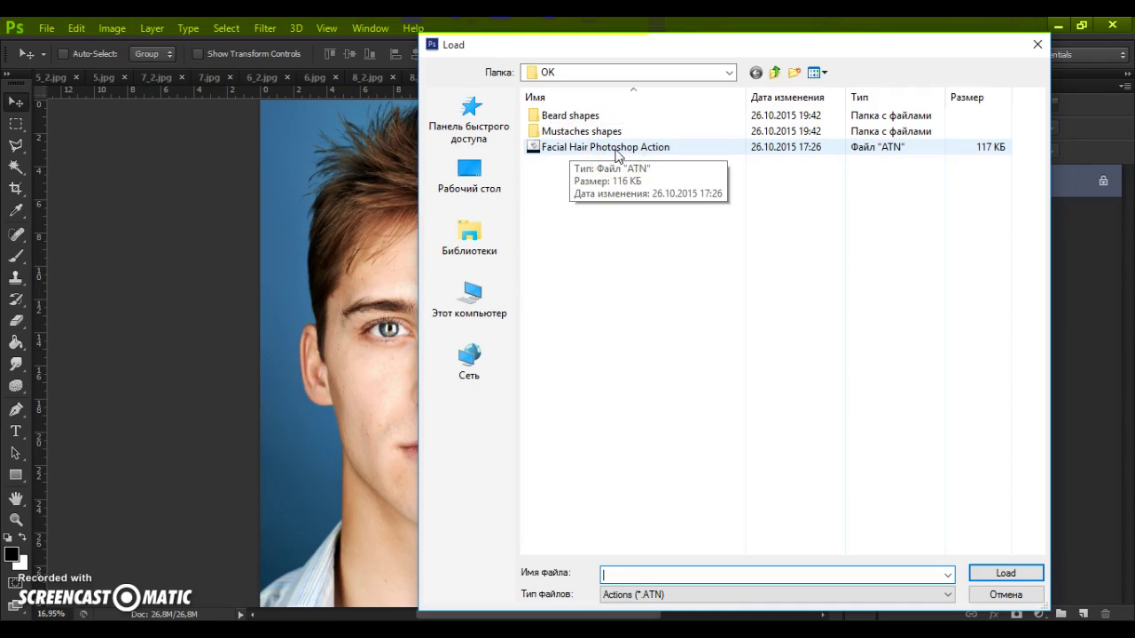
{"action": "double_click", "coordinate": [616, 151]}
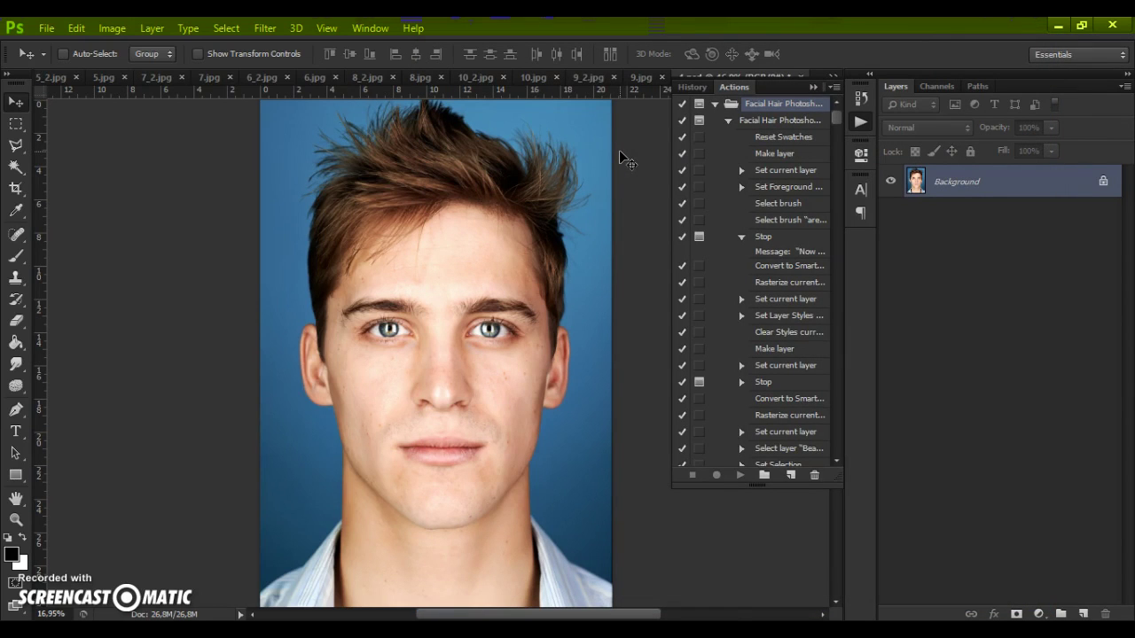
Step: Play the Facial Hair Photoshop action and stop it at its first message so the beard area can be defined
{"action": "left_click", "coordinate": [728, 120]}
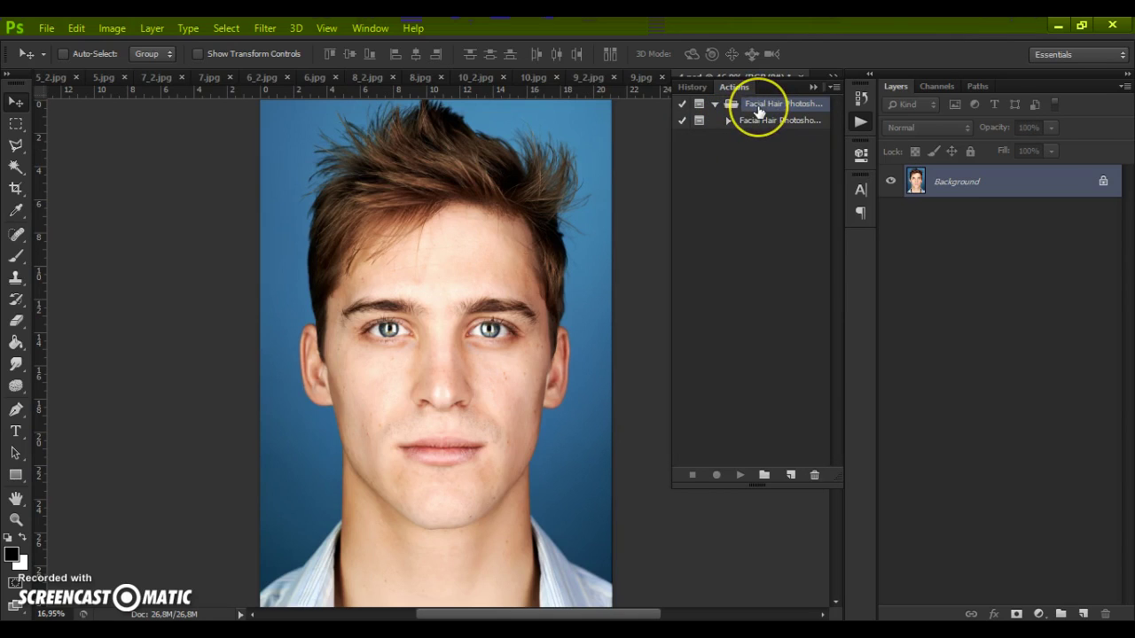
{"action": "left_click", "coordinate": [728, 121]}
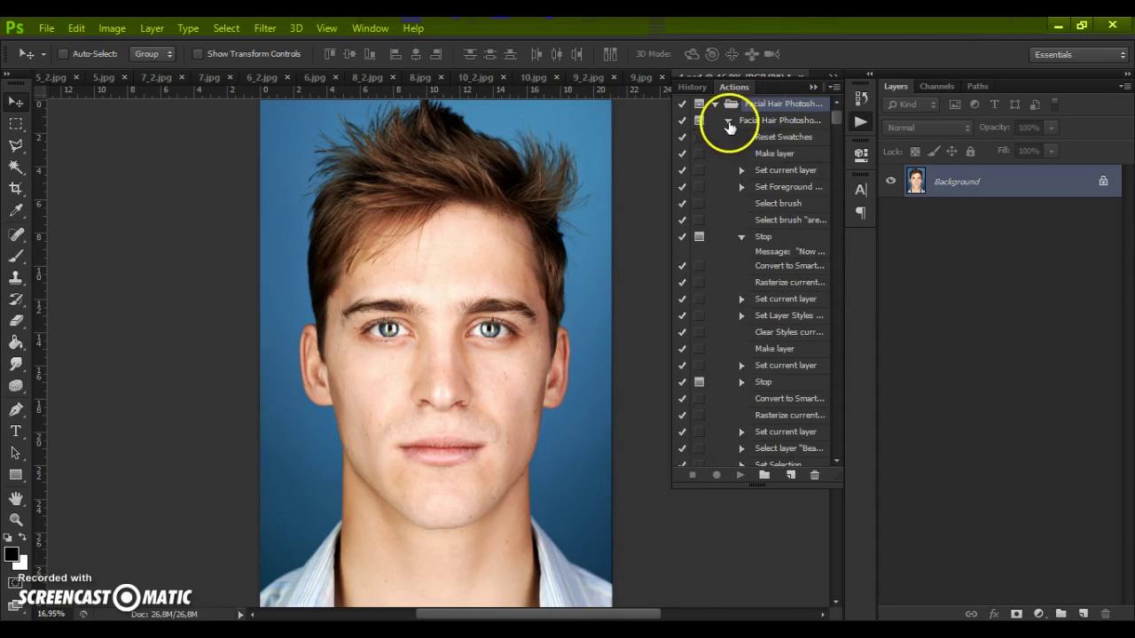
{"action": "left_click", "coordinate": [767, 122]}
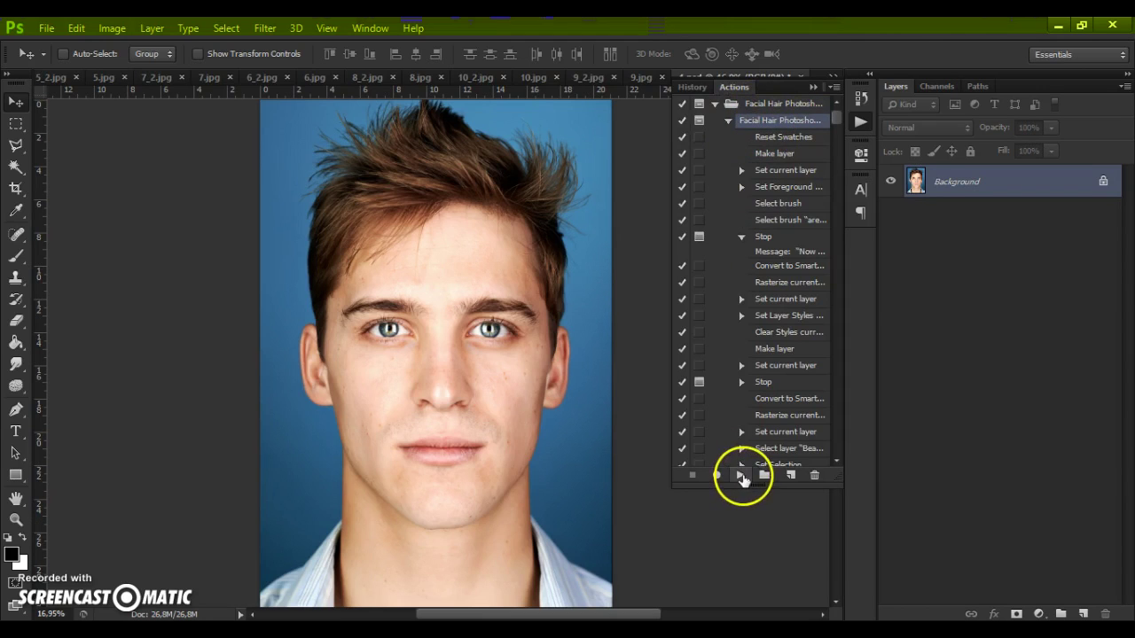
{"action": "left_click", "coordinate": [741, 477]}
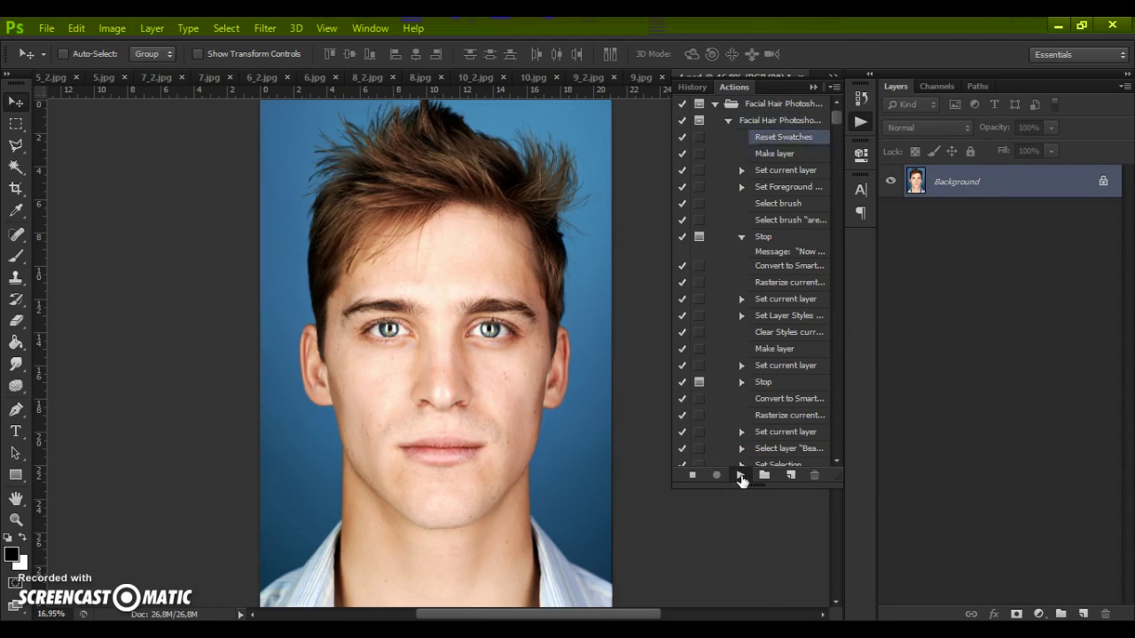
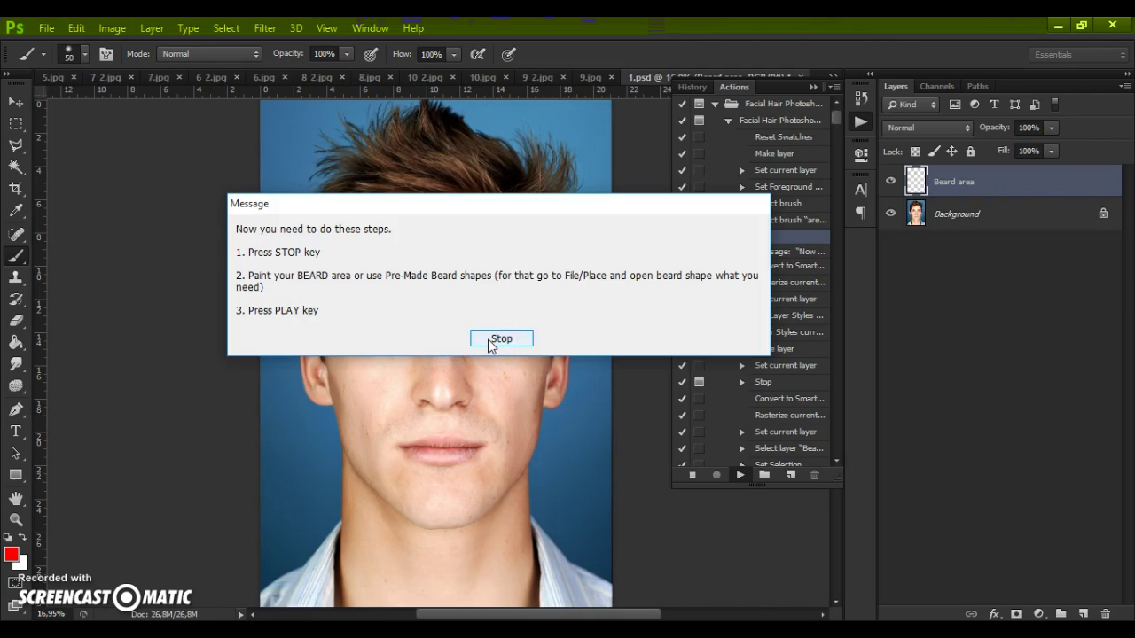
{"action": "left_click", "coordinate": [493, 339]}
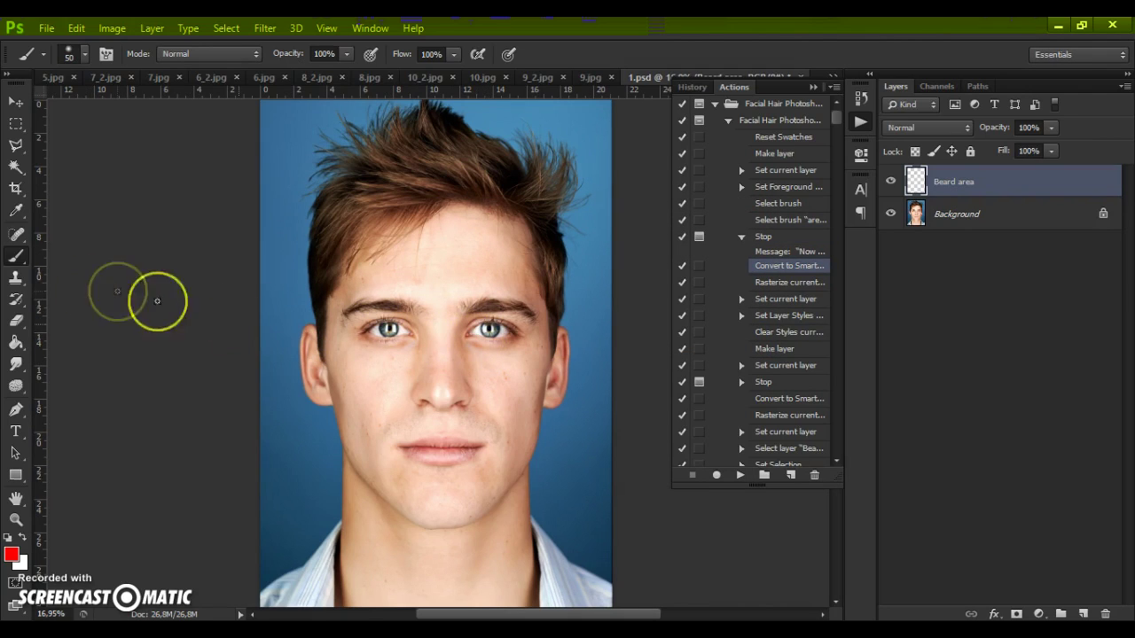
Step: Try a red brush stroke on the cheek in the Beard area layer, and undo it
{"action": "scroll", "coordinate": [435, 412], "scroll_direction": "up", "scroll_amount": 3}
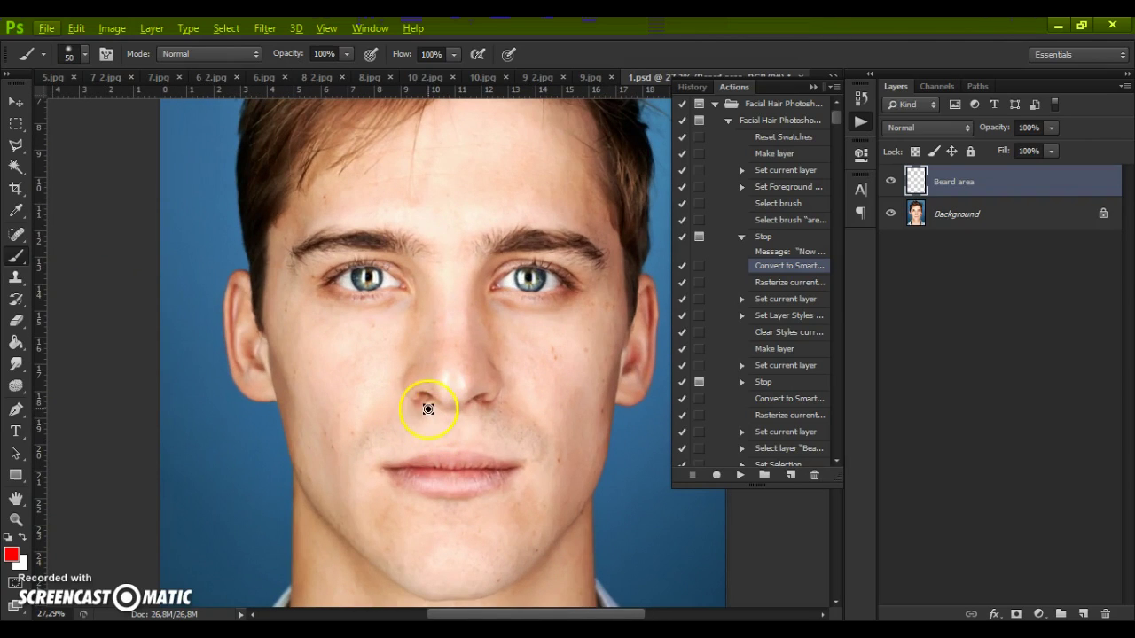
{"action": "mouse_move", "coordinate": [348, 418]}
{"action": "left_mouse_down"}
{"action": "mouse_move", "coordinate": [312, 451]}
{"action": "mouse_move", "coordinate": [347, 506]}
{"action": "mouse_move", "coordinate": [329, 469]}
{"action": "mouse_move", "coordinate": [336, 458]}
{"action": "left_mouse_up"}
{"action": "key", "text": "ctrl+z"}
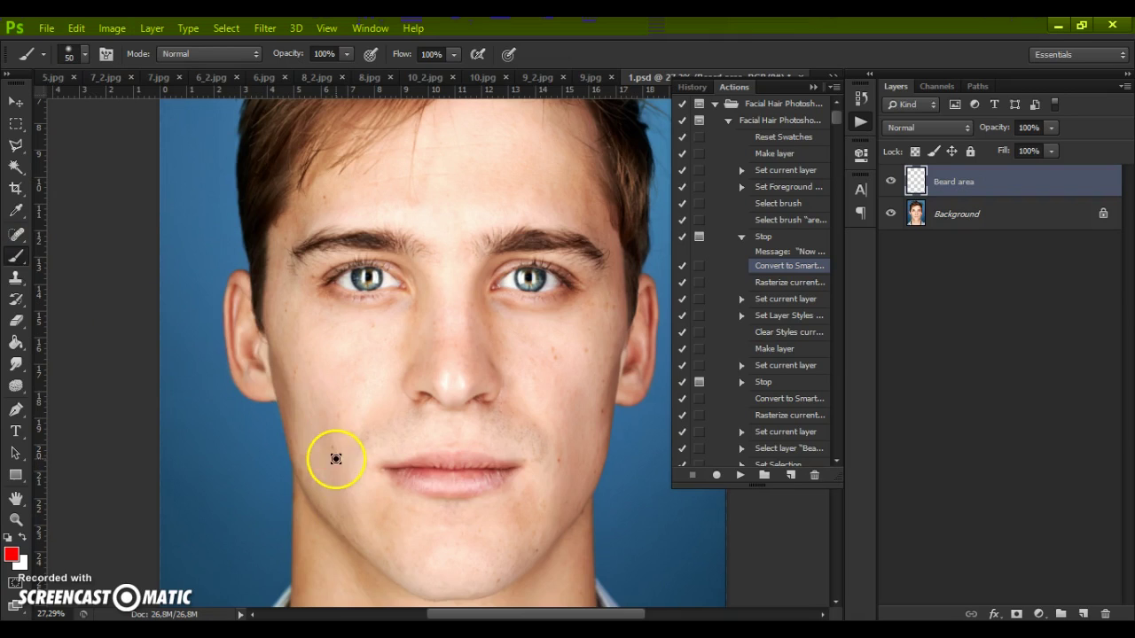
Step: Place the Beard area3 shape from the Beard shapes folder and move it down over the mouth and chin
{"action": "left_click", "coordinate": [47, 27]}
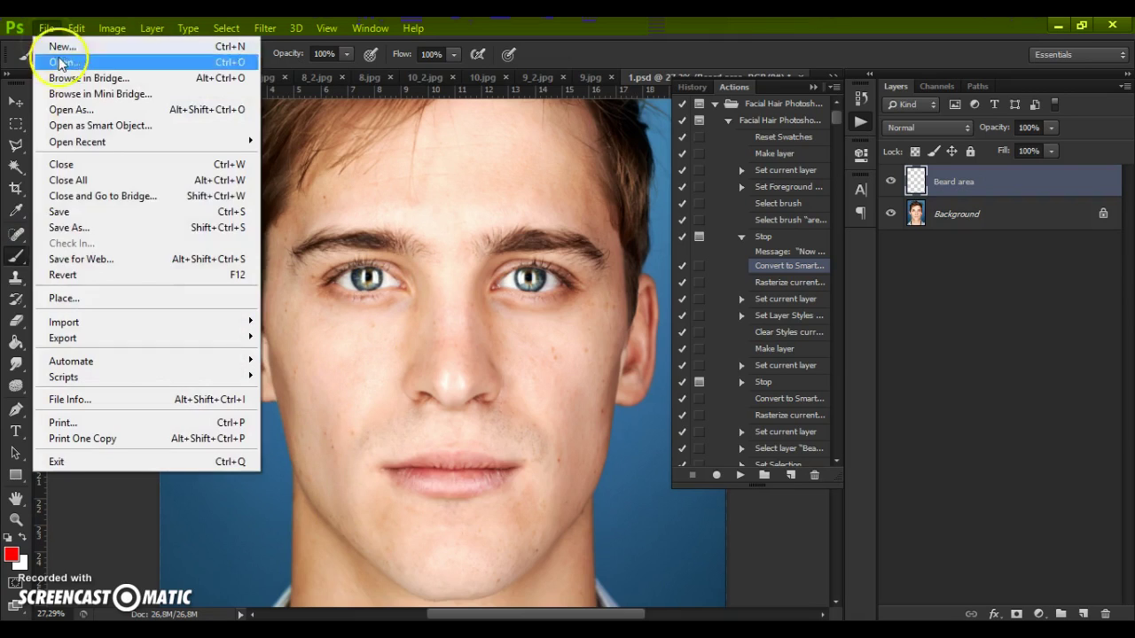
{"action": "left_click", "coordinate": [80, 298]}
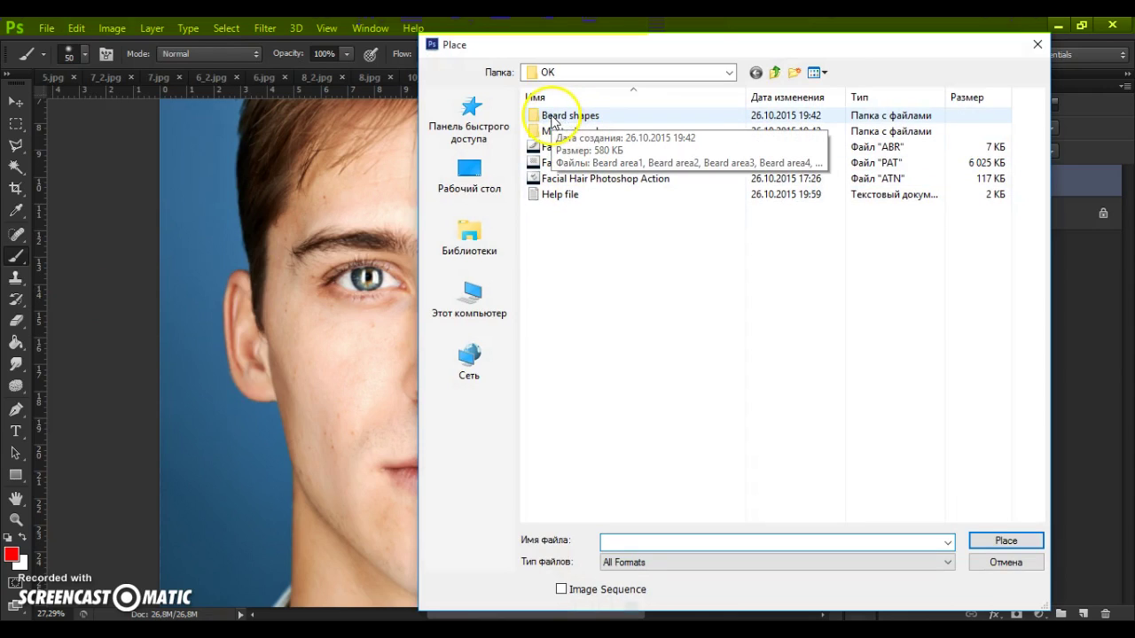
{"action": "double_click", "coordinate": [578, 118]}
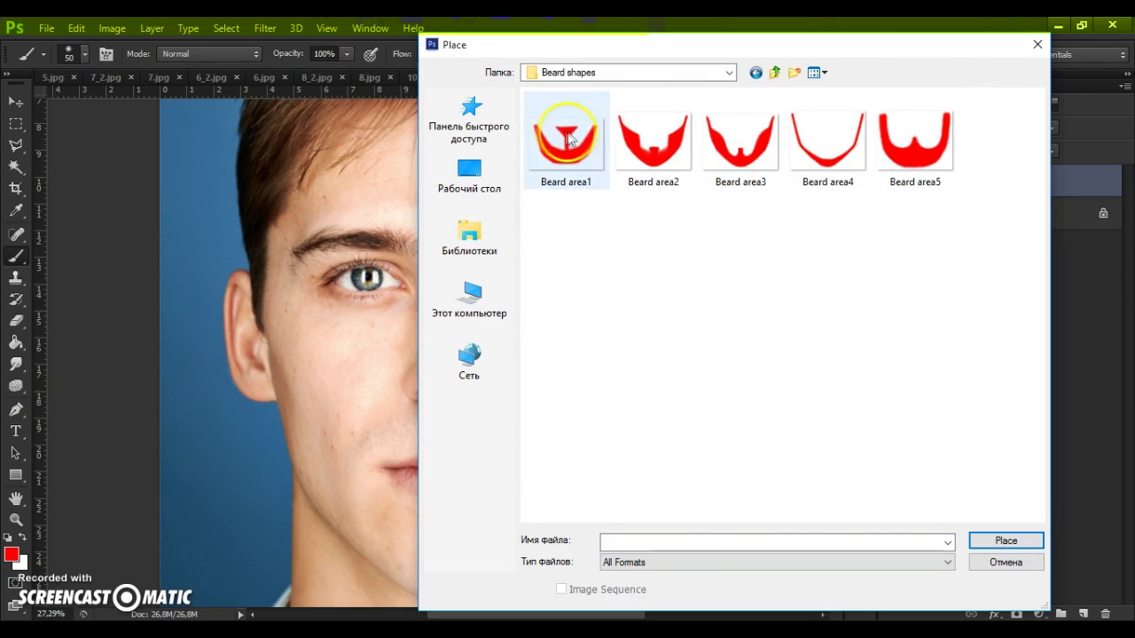
{"action": "double_click", "coordinate": [743, 149]}
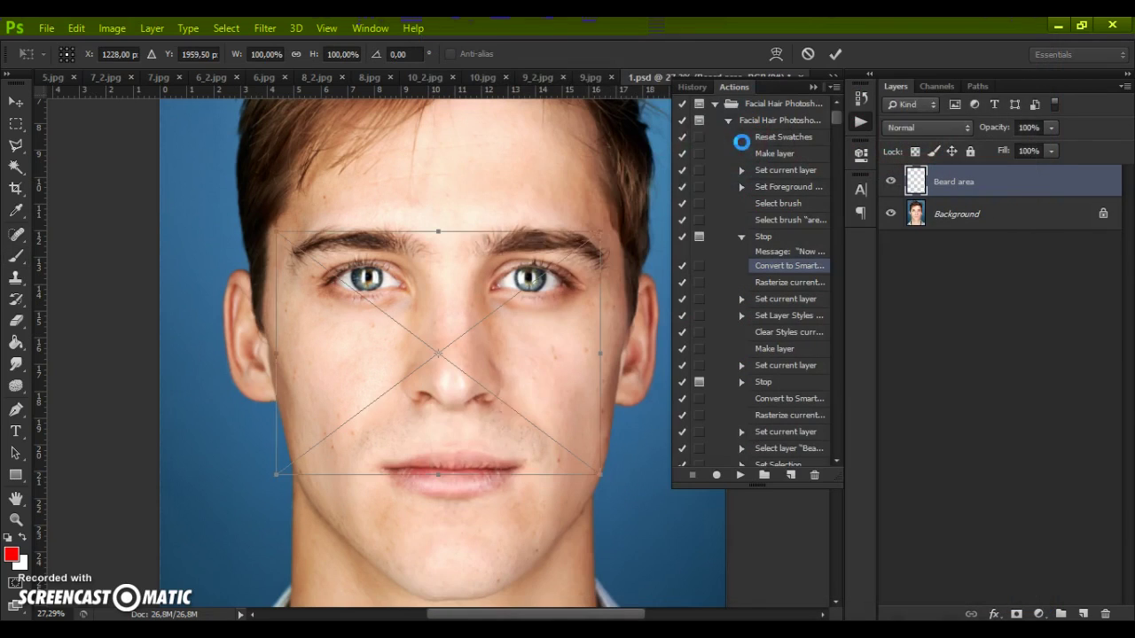
{"action": "left_click_drag", "start_coordinate": [546, 341], "coordinate": [551, 469]}
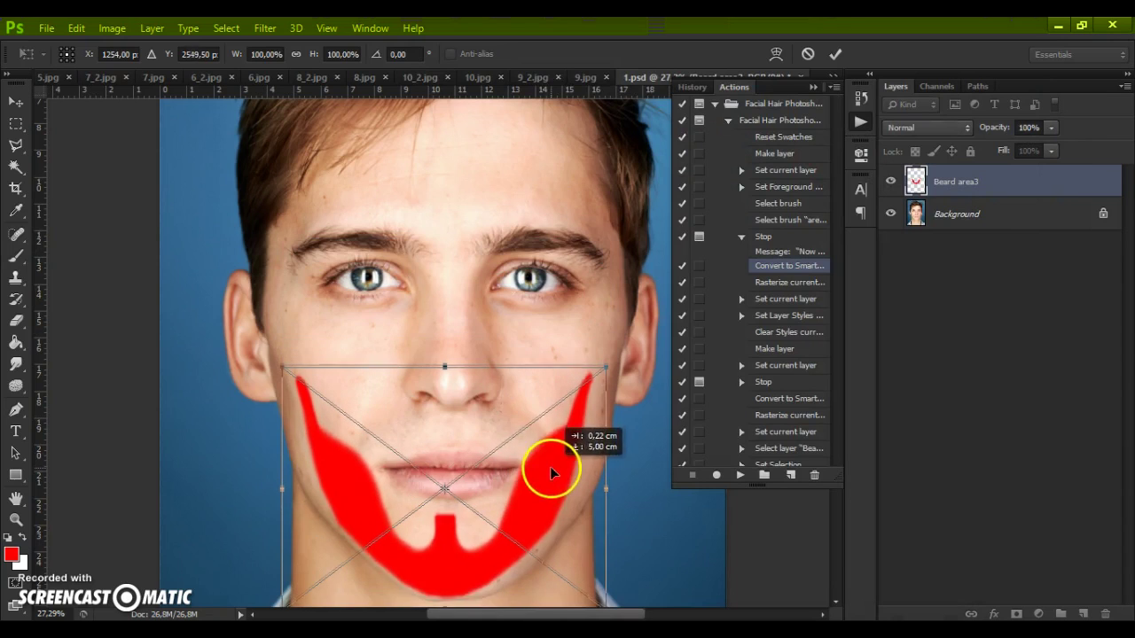
Step: Fit the placed beard shape to the jawline at about 123% width and 120% height, and reset its layer opacity to 100%
{"action": "scroll", "coordinate": [532, 416], "scroll_direction": "down", "scroll_amount": 3}
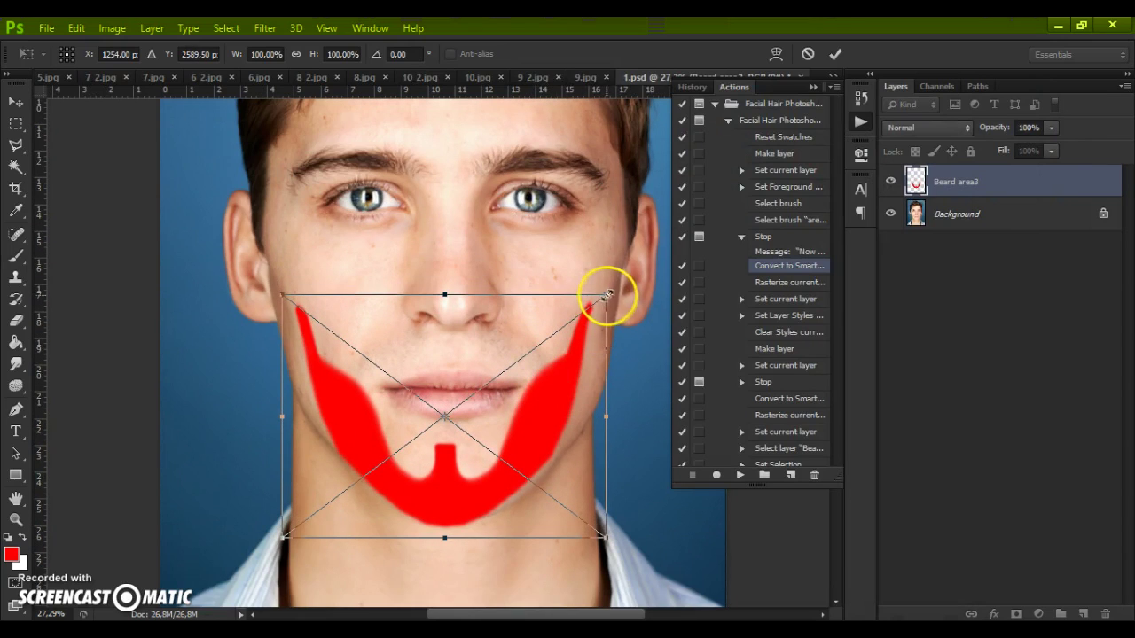
{"action": "left_click_drag", "start_coordinate": [606, 289], "coordinate": [634, 267]}
{"action": "mouse_move", "coordinate": [602, 337]}
{"action": "left_mouse_down"}
{"action": "mouse_move", "coordinate": [601, 308]}
{"action": "mouse_move", "coordinate": [607, 324]}
{"action": "left_mouse_up"}
{"action": "left_click_drag", "start_coordinate": [647, 400], "coordinate": [606, 381]}
{"action": "left_click_drag", "start_coordinate": [1051, 127], "coordinate": [1024, 156]}
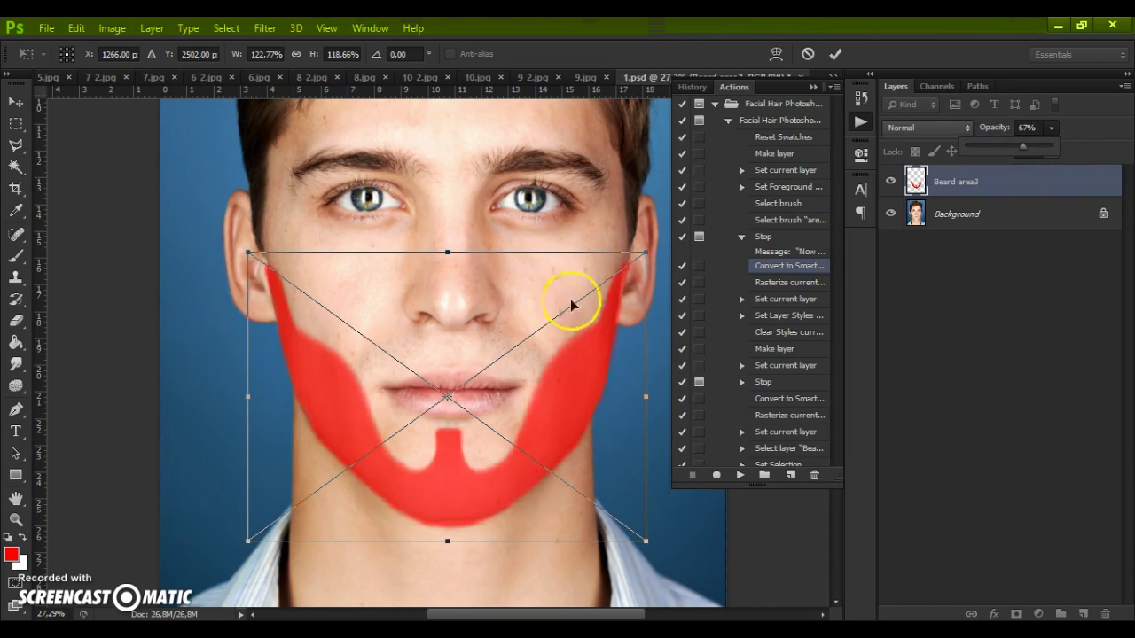
{"action": "left_click_drag", "start_coordinate": [449, 251], "coordinate": [449, 247]}
{"action": "left_click", "coordinate": [16, 102]}
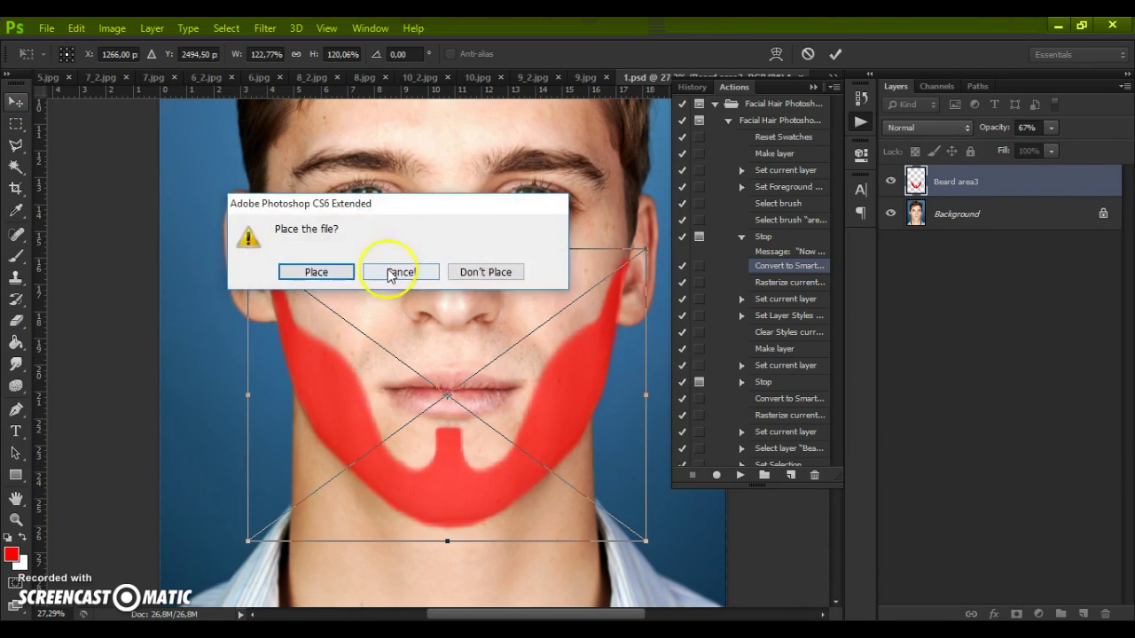
{"action": "key", "text": "Return"}
{"action": "left_click_drag", "start_coordinate": [1062, 145], "coordinate": [1102, 140]}
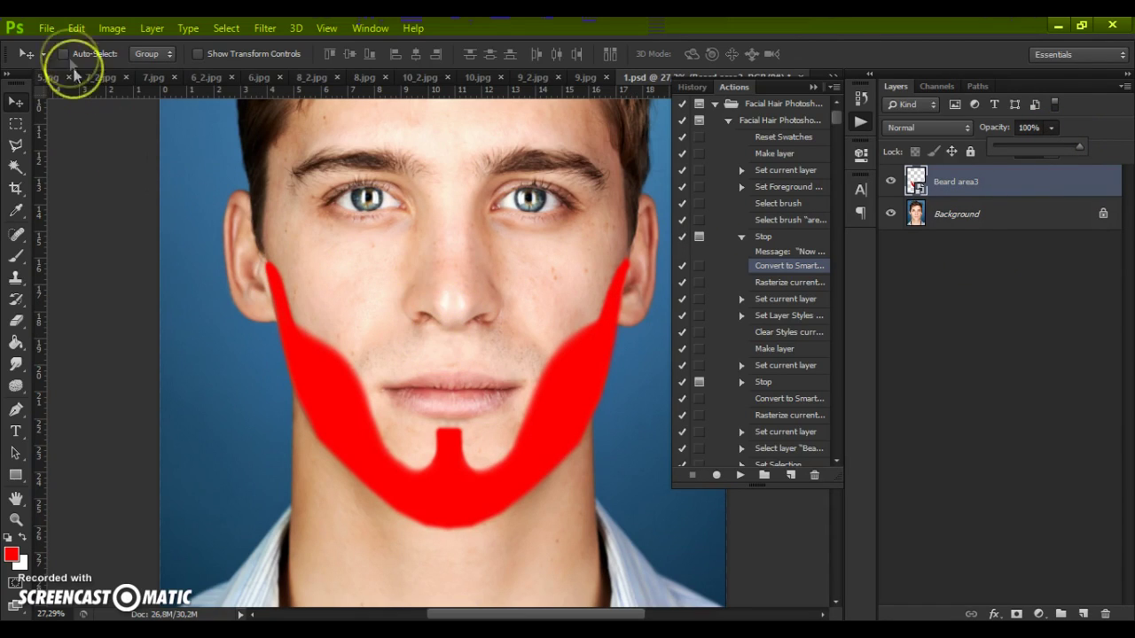
Step: Warp the beard shape slightly to follow the jaw's contour and apply the transformation
{"action": "left_click", "coordinate": [75, 28]}
{"action": "mouse_move", "coordinate": [277, 338]}
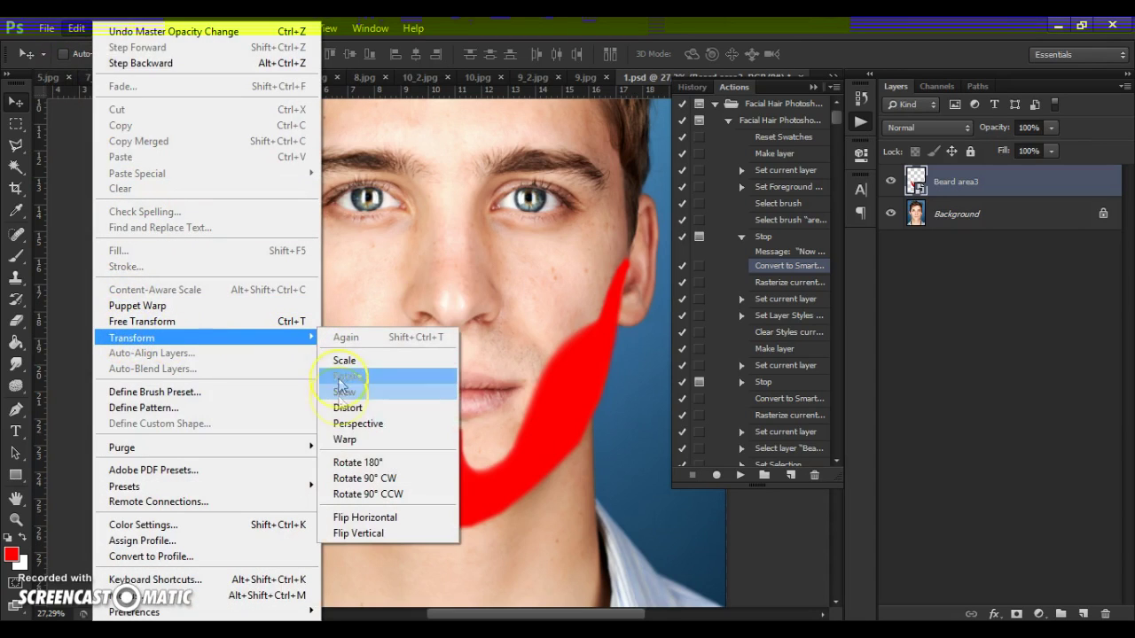
{"action": "left_click", "coordinate": [350, 441]}
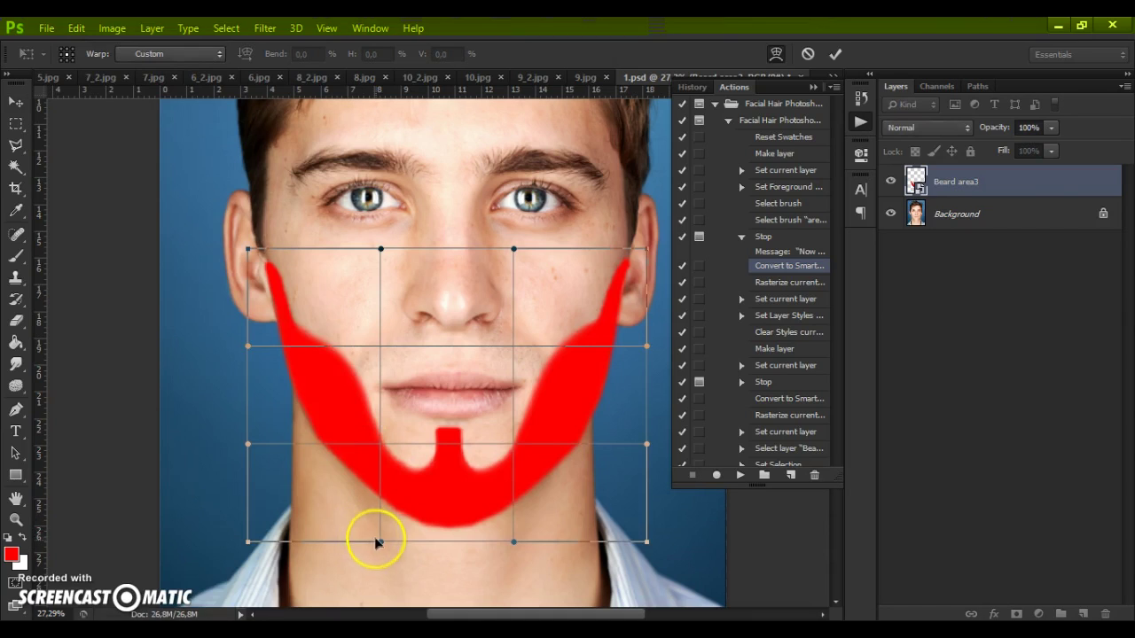
{"action": "left_click_drag", "start_coordinate": [381, 538], "coordinate": [302, 415]}
{"action": "mouse_move", "coordinate": [547, 393]}
{"action": "left_mouse_down"}
{"action": "mouse_move", "coordinate": [578, 398]}
{"action": "mouse_move", "coordinate": [565, 398]}
{"action": "left_mouse_up"}
{"action": "key", "text": "ctrl+z"}
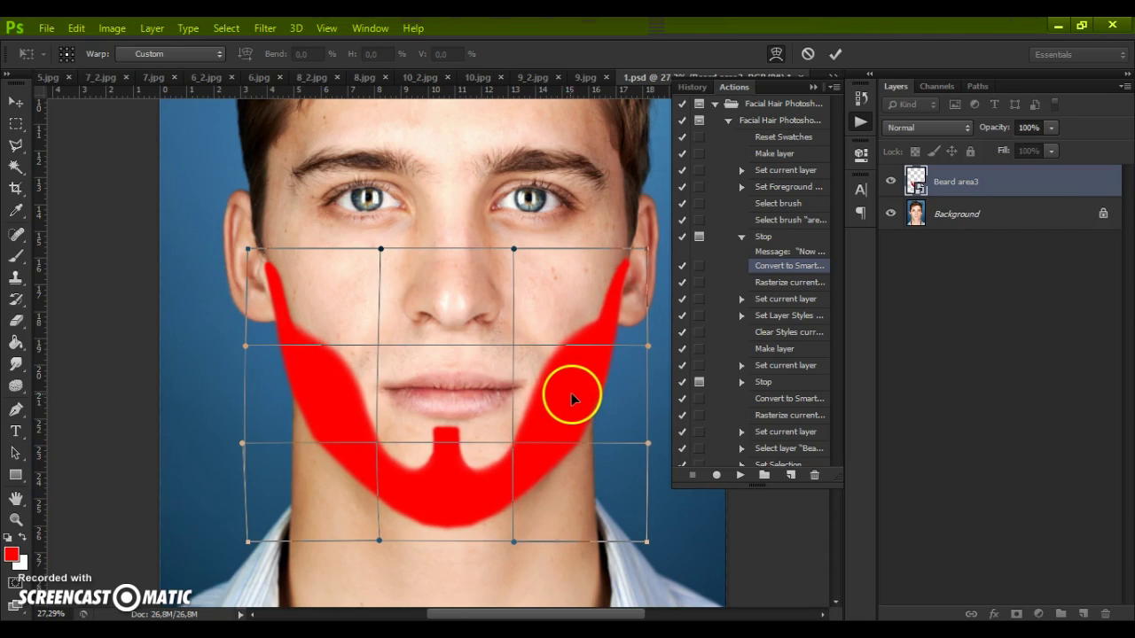
{"action": "left_click", "coordinate": [23, 106]}
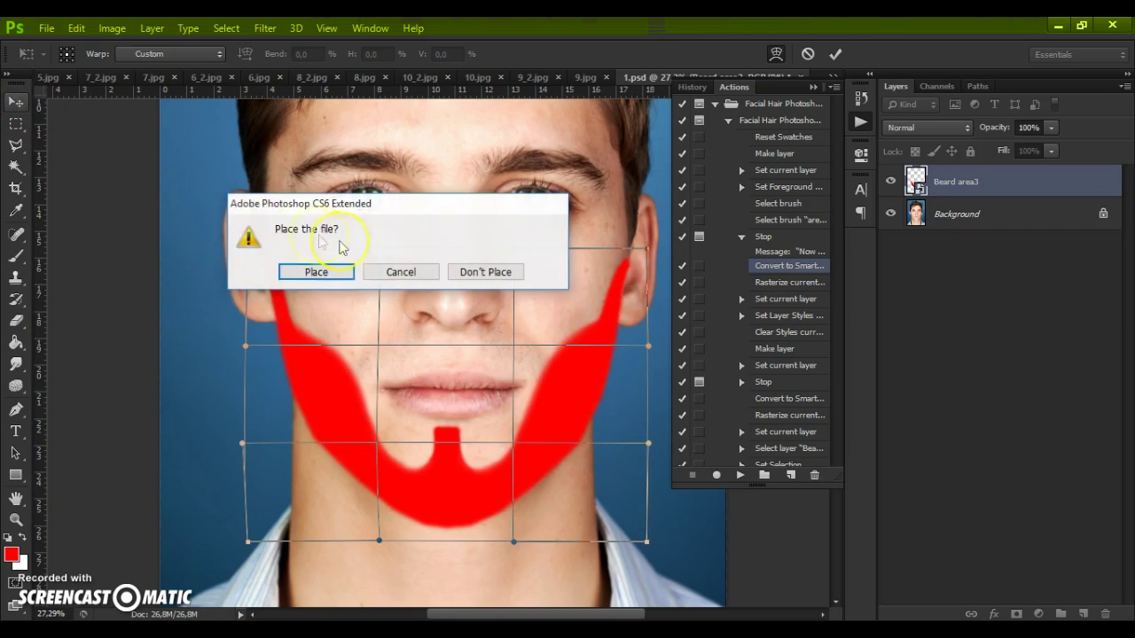
{"action": "left_click", "coordinate": [324, 272]}
Step: Rasterize the Beard area3 layer
{"action": "scroll", "coordinate": [462, 402], "scroll_direction": "up", "scroll_amount": 2}
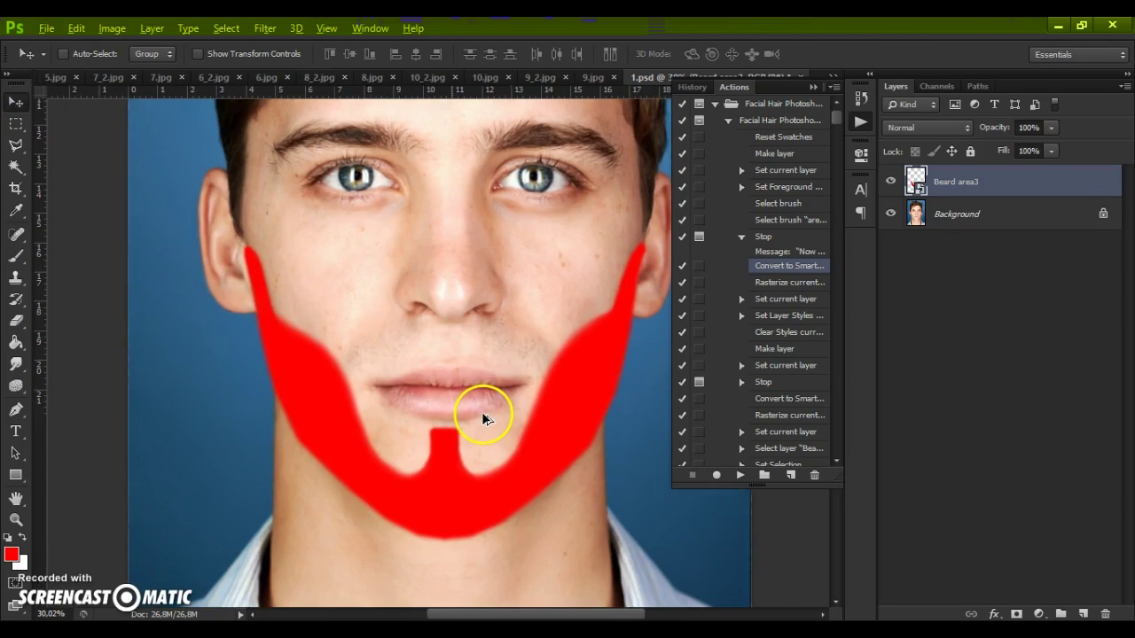
{"action": "left_click_drag", "start_coordinate": [494, 609], "coordinate": [502, 552]}
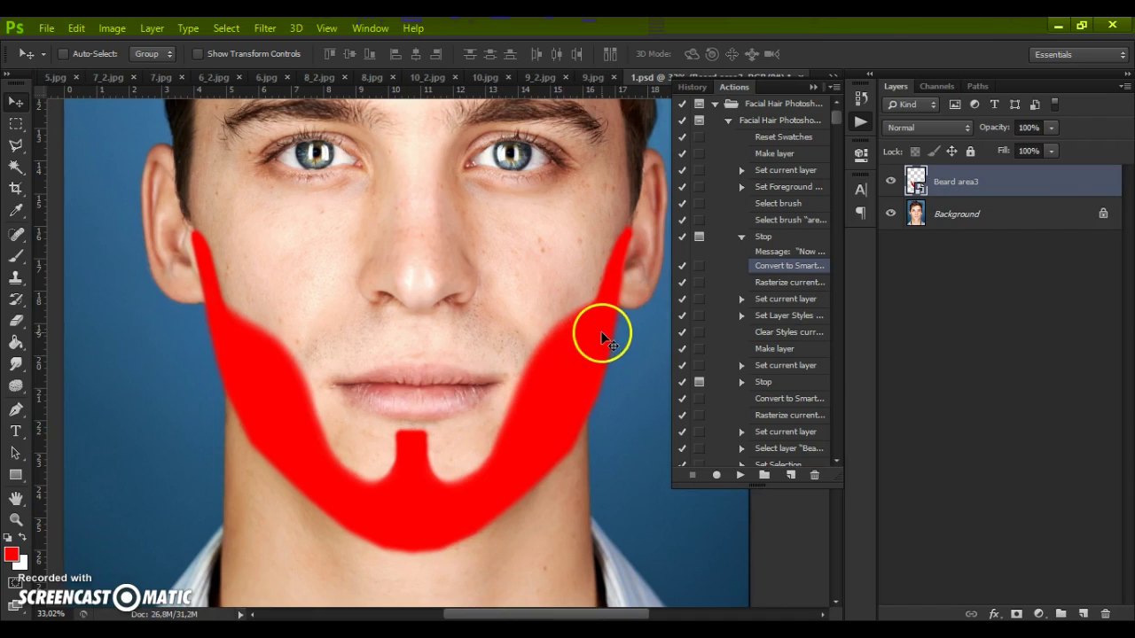
{"action": "right_click", "coordinate": [995, 186]}
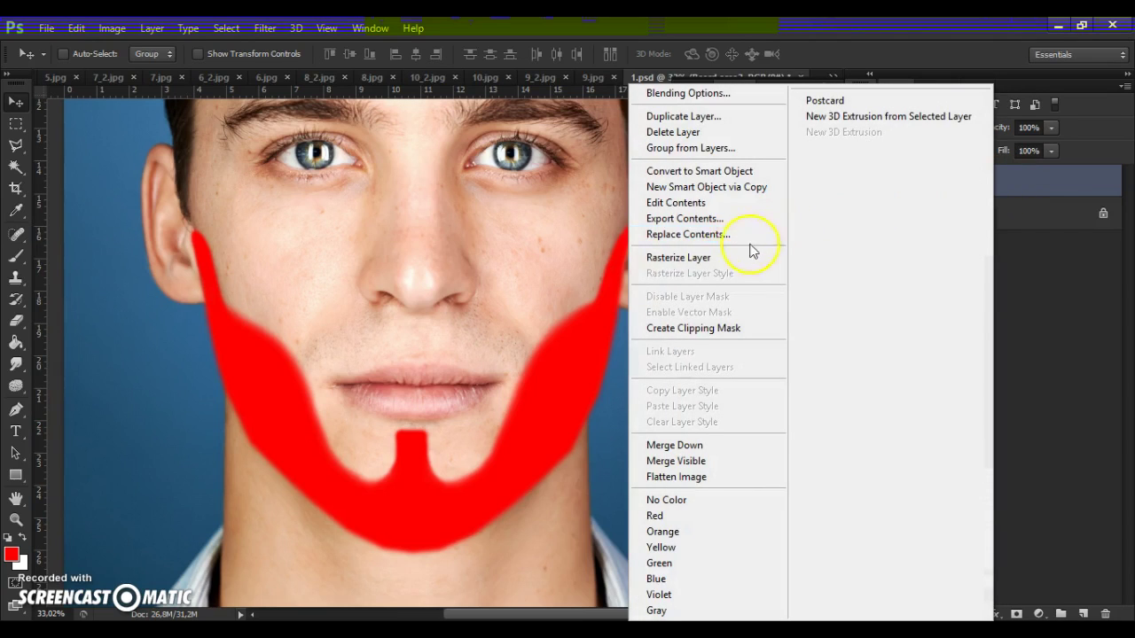
{"action": "left_click", "coordinate": [691, 259]}
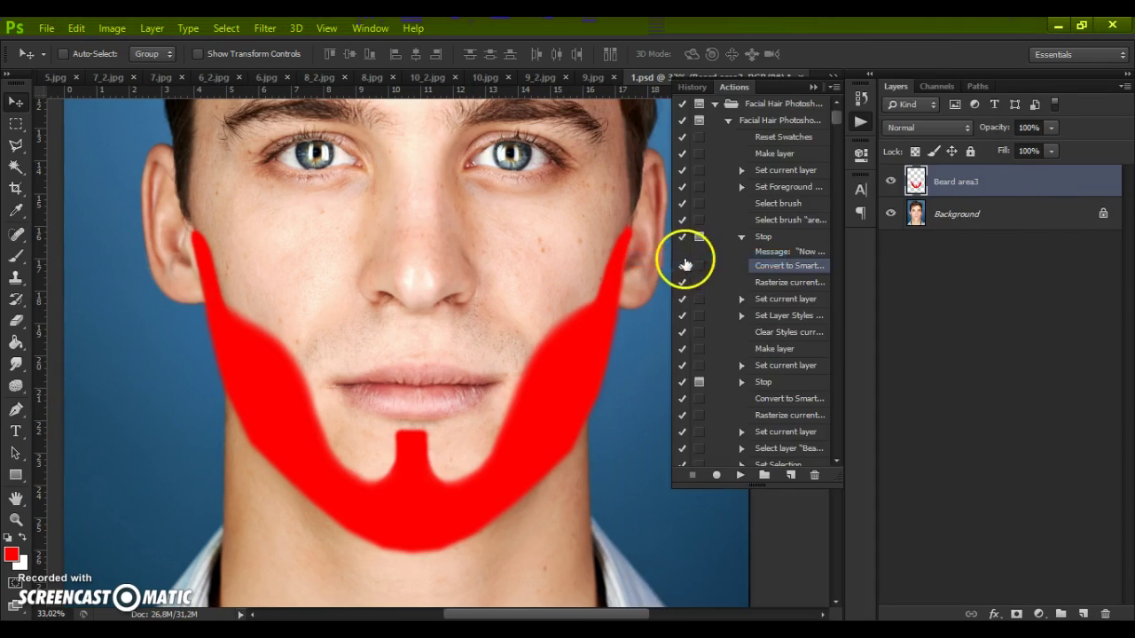
Step: Set the Eraser to a soft 48 px tip for trimming the beard shape's outer edge along the jaw
{"action": "left_click", "coordinate": [15, 323]}
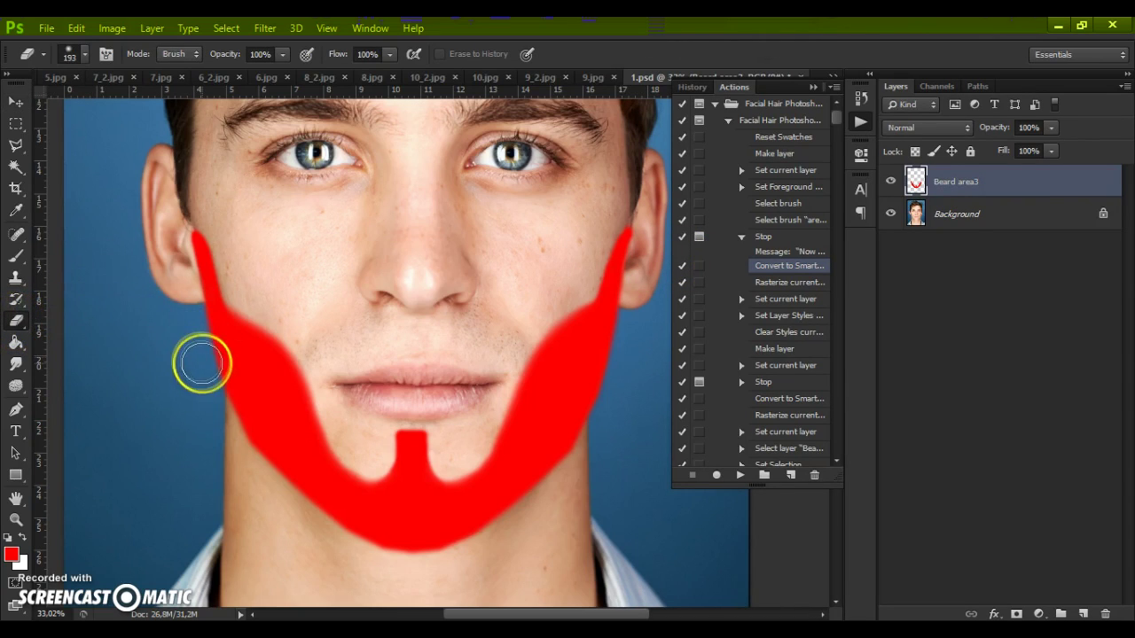
{"action": "right_click", "coordinate": [238, 350]}
{"action": "type", "text": "48"}
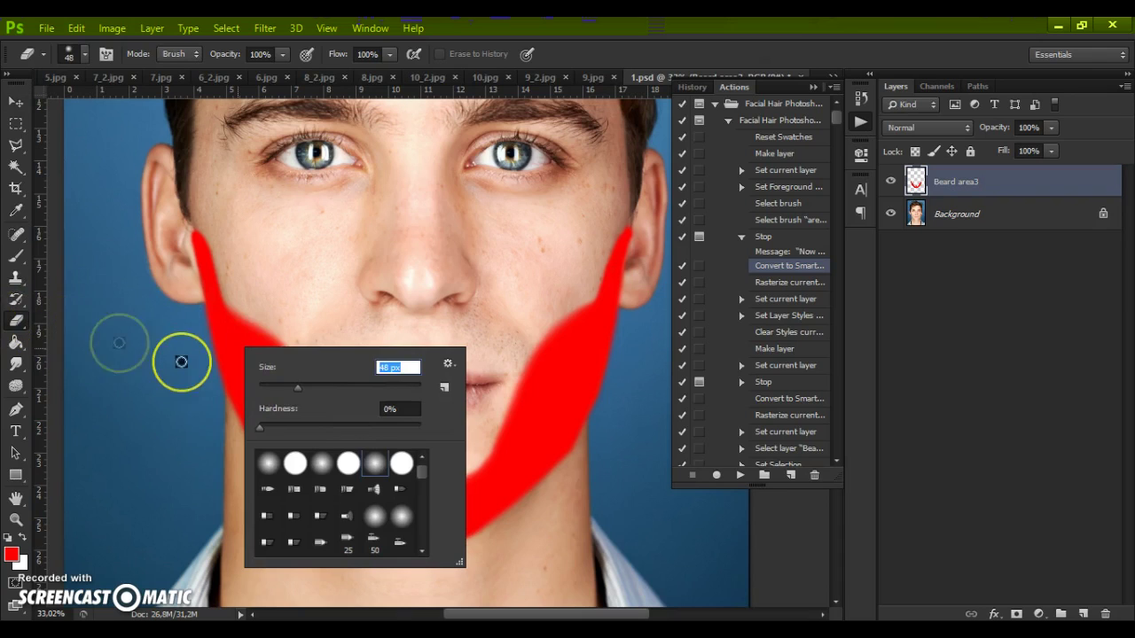
{"action": "key", "text": "Return"}
{"action": "left_click_drag", "start_coordinate": [215, 380], "coordinate": [252, 438]}
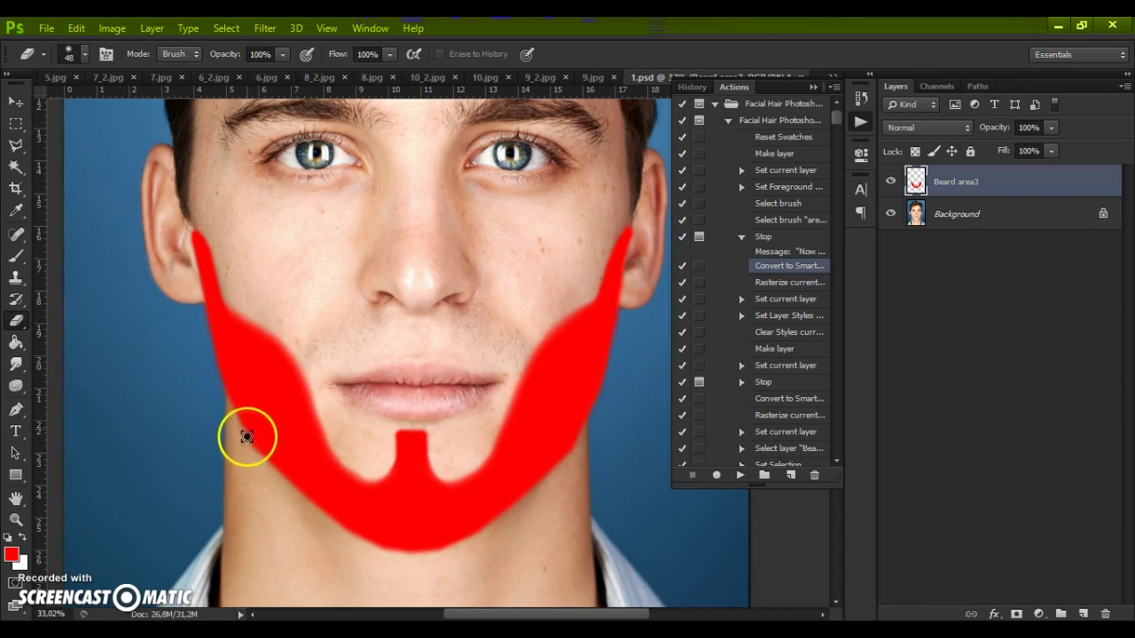
{"action": "left_click", "coordinate": [18, 259]}
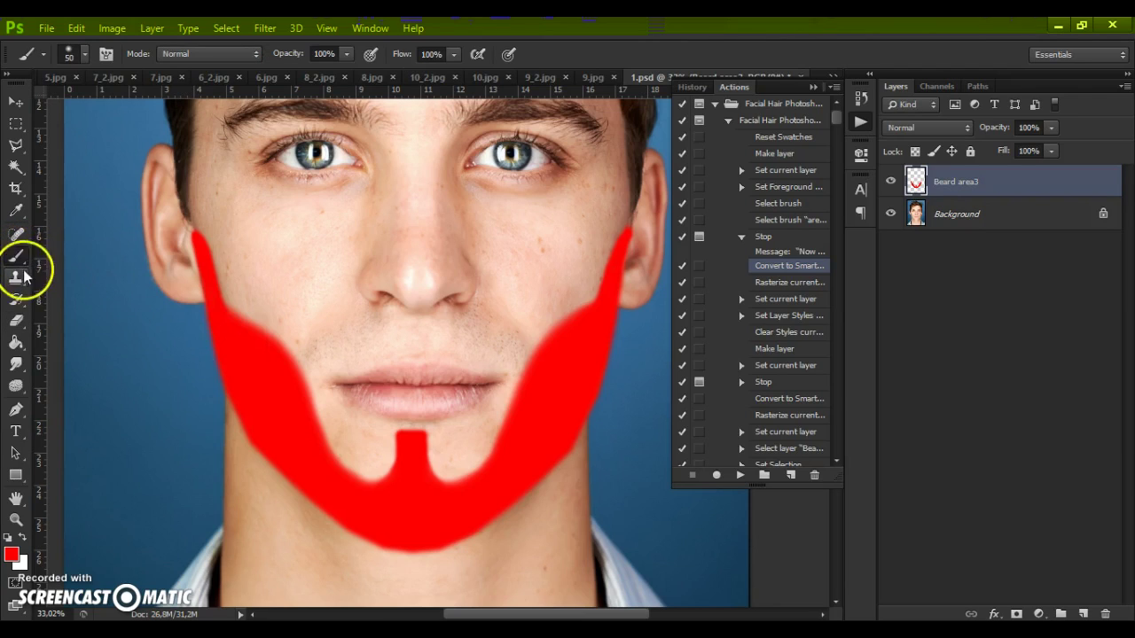
{"action": "left_click", "coordinate": [345, 54]}
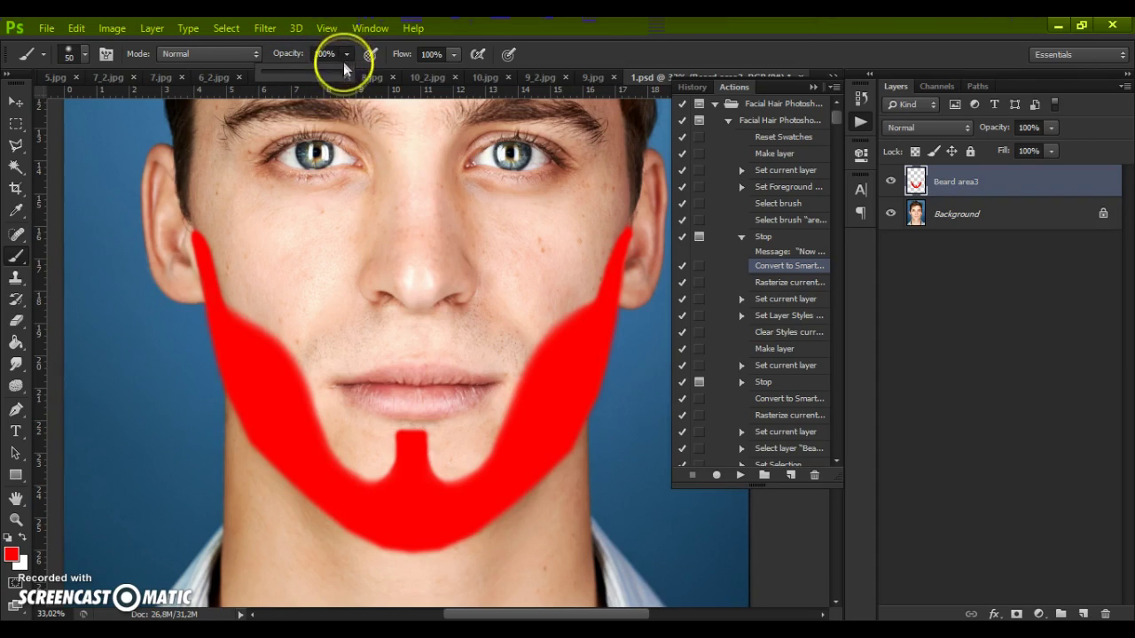
{"action": "left_click", "coordinate": [16, 104]}
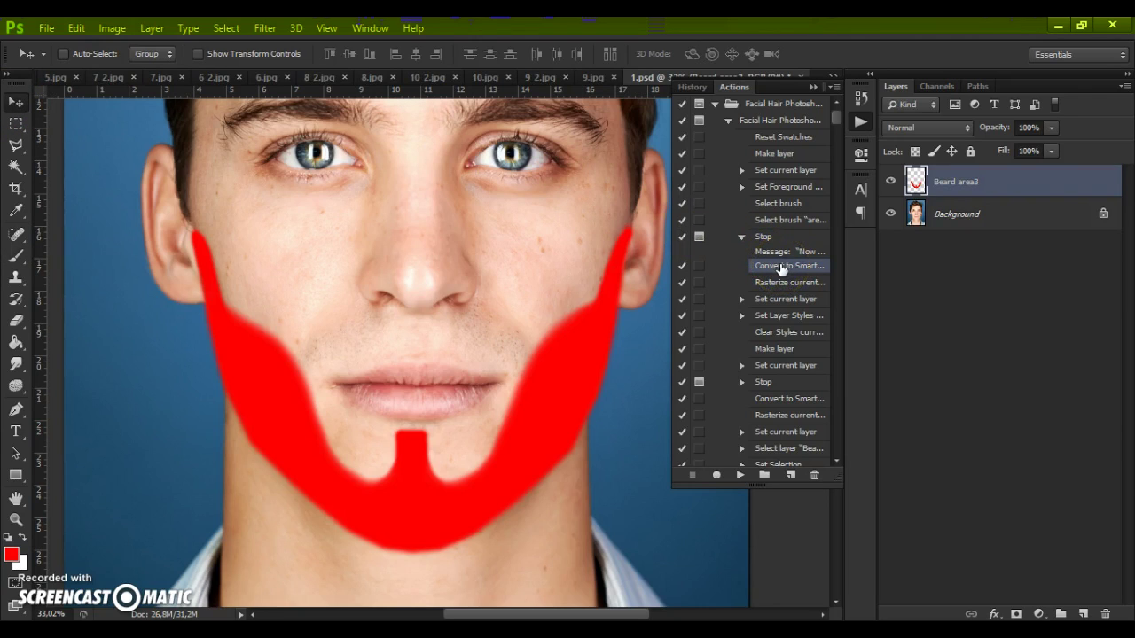
Step: Continue the Facial Hair Photoshop action and stop it at the message about defining the mustache area
{"action": "left_click", "coordinate": [738, 476]}
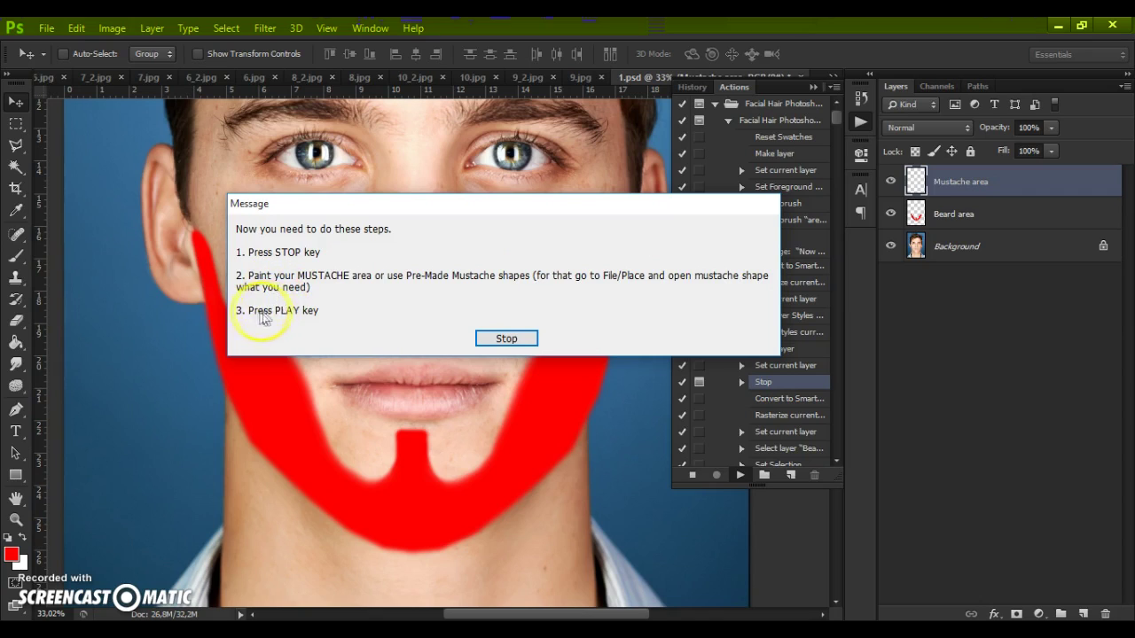
{"action": "left_click", "coordinate": [506, 338]}
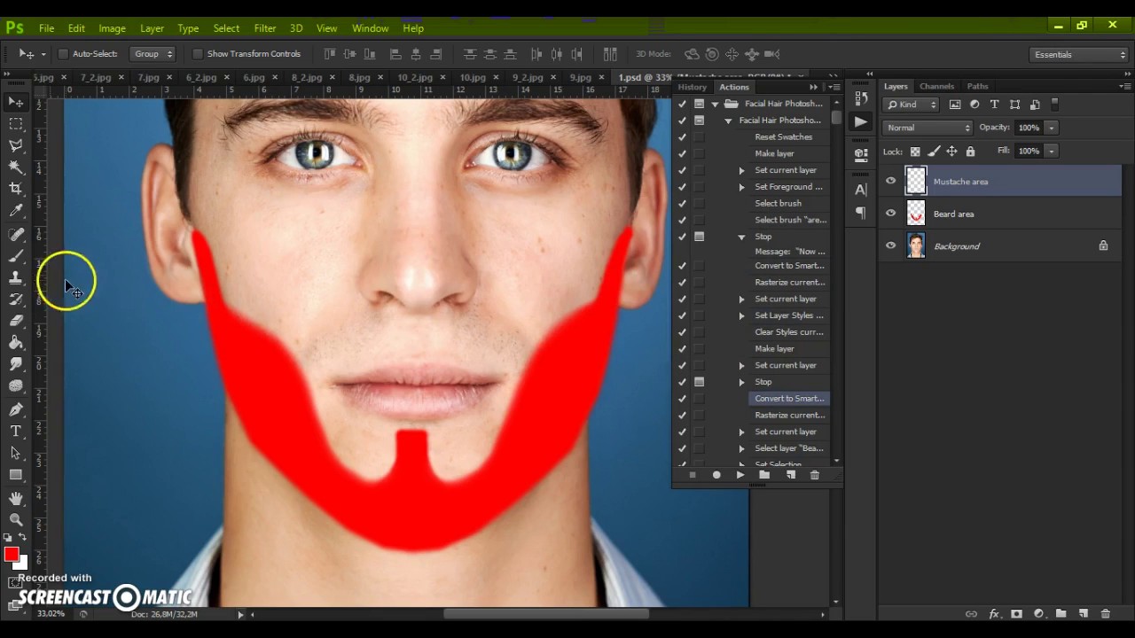
Step: Try painting the mustache above the upper lip with a soft 99 px red brush in the Mustache area layer, and undo the strokes
{"action": "left_click", "coordinate": [16, 257]}
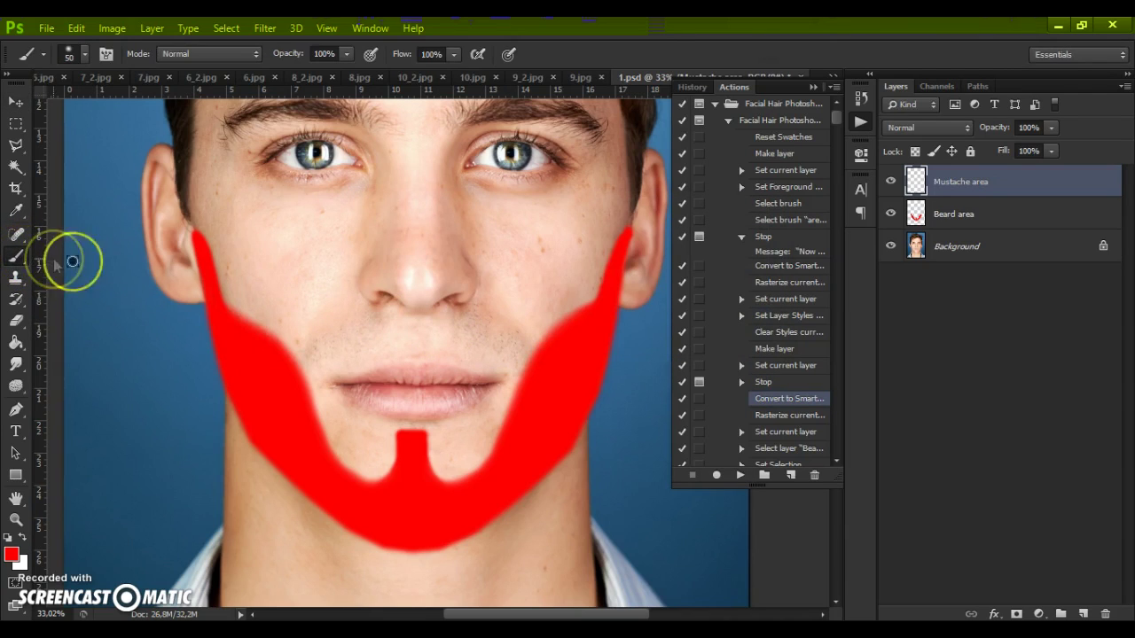
{"action": "right_click", "coordinate": [330, 353]}
{"action": "left_click_drag", "start_coordinate": [388, 388], "coordinate": [399, 392]}
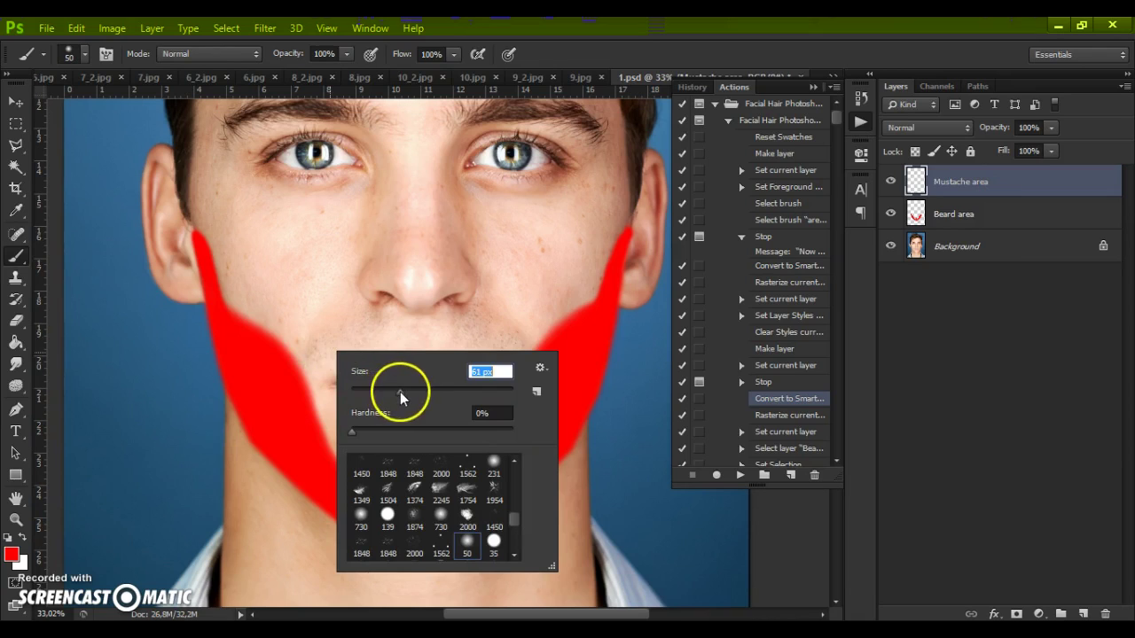
{"action": "left_click", "coordinate": [298, 368]}
{"action": "mouse_move", "coordinate": [299, 372]}
{"action": "left_mouse_down"}
{"action": "mouse_move", "coordinate": [349, 338]}
{"action": "mouse_move", "coordinate": [348, 356]}
{"action": "mouse_move", "coordinate": [380, 340]}
{"action": "mouse_move", "coordinate": [481, 333]}
{"action": "mouse_move", "coordinate": [520, 355]}
{"action": "left_mouse_up"}
{"action": "right_click", "coordinate": [528, 354]}
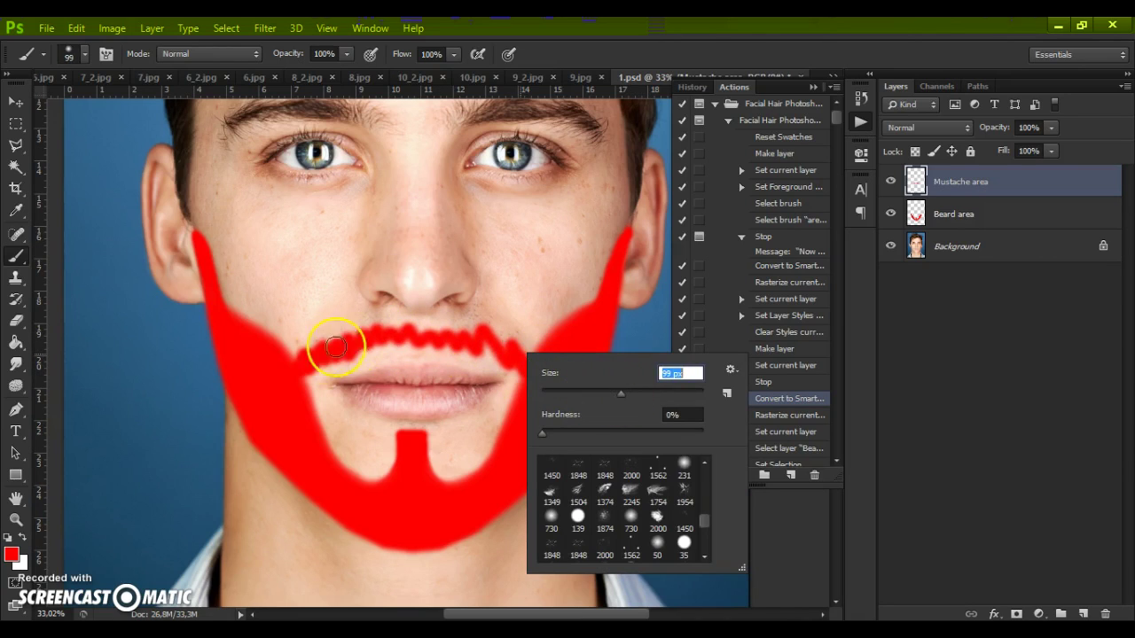
{"action": "left_click", "coordinate": [299, 362]}
{"action": "mouse_move", "coordinate": [299, 363]}
{"action": "left_mouse_down"}
{"action": "mouse_move", "coordinate": [396, 327]}
{"action": "mouse_move", "coordinate": [469, 344]}
{"action": "mouse_move", "coordinate": [473, 334]}
{"action": "mouse_move", "coordinate": [547, 369]}
{"action": "mouse_move", "coordinate": [440, 337]}
{"action": "mouse_move", "coordinate": [305, 368]}
{"action": "mouse_move", "coordinate": [338, 350]}
{"action": "mouse_move", "coordinate": [426, 340]}
{"action": "mouse_move", "coordinate": [532, 373]}
{"action": "mouse_move", "coordinate": [516, 328]}
{"action": "left_mouse_up"}
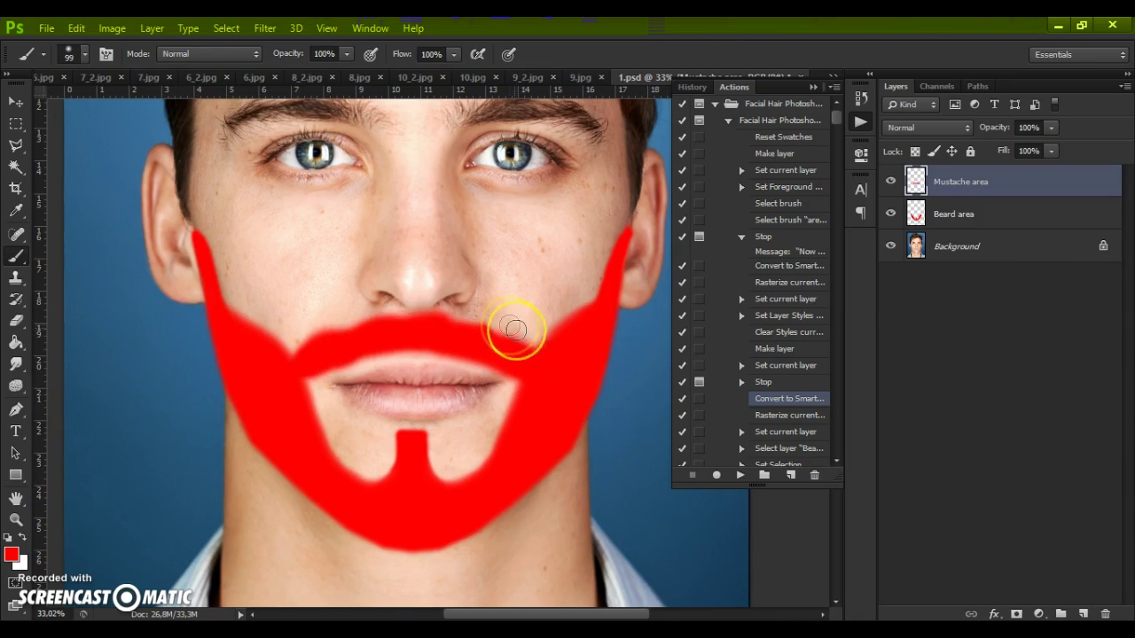
{"action": "key", "text": "ctrl+z"}
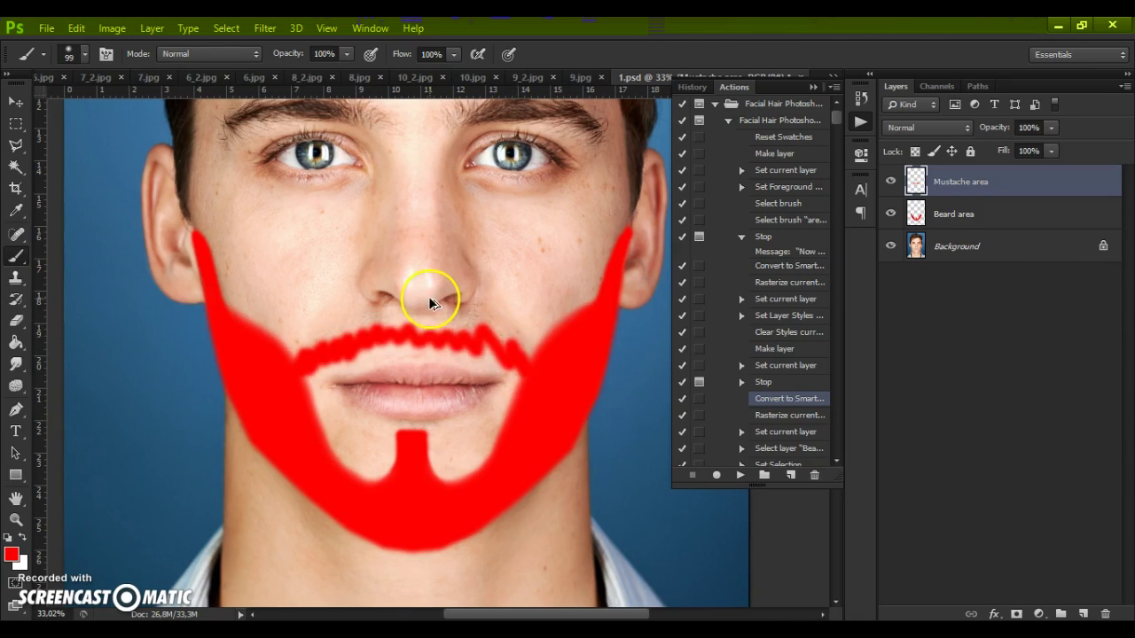
{"action": "key", "text": "ctrl+alt+z"}
Step: Place the Mustache area5 shape from the Mustaches shapes folder into the portrait
{"action": "left_click", "coordinate": [46, 29]}
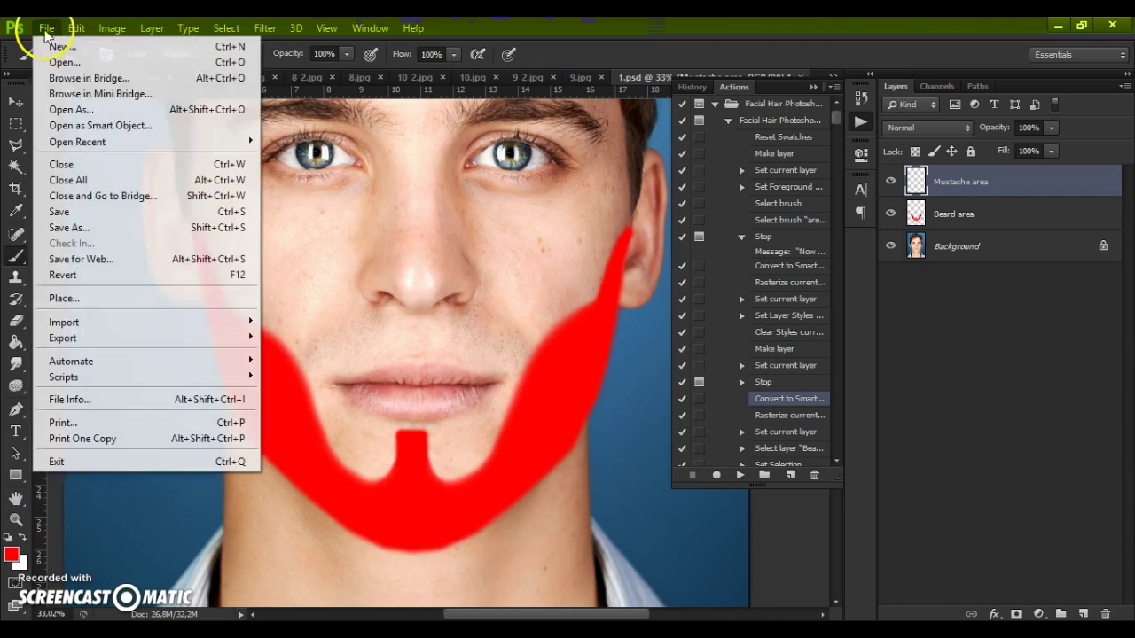
{"action": "left_click", "coordinate": [64, 299]}
{"action": "left_click", "coordinate": [774, 71]}
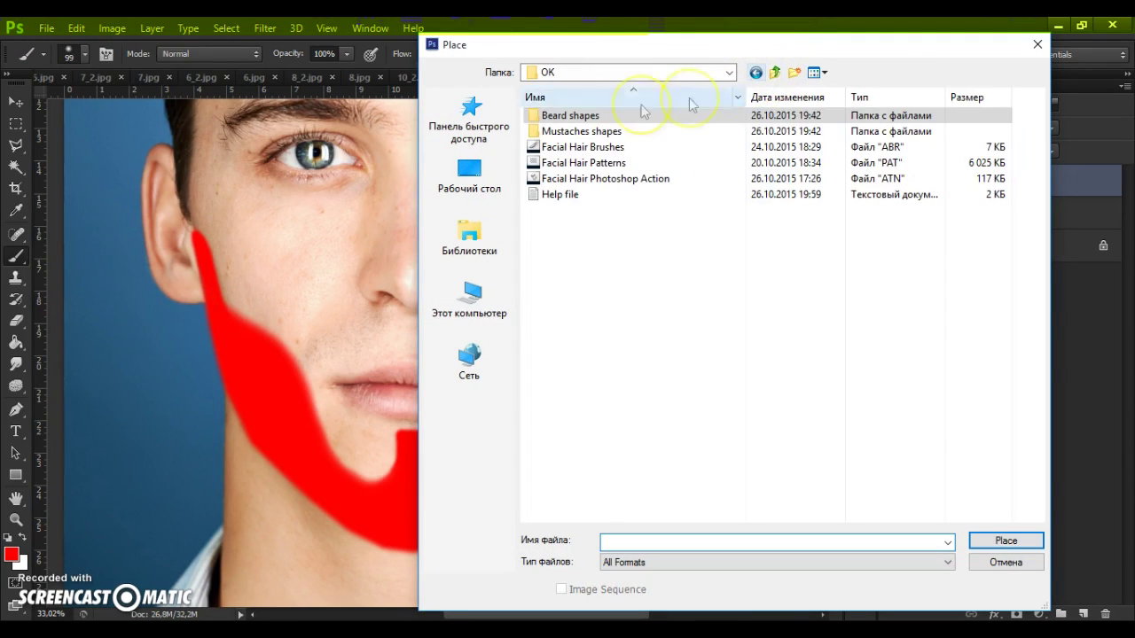
{"action": "double_click", "coordinate": [569, 133]}
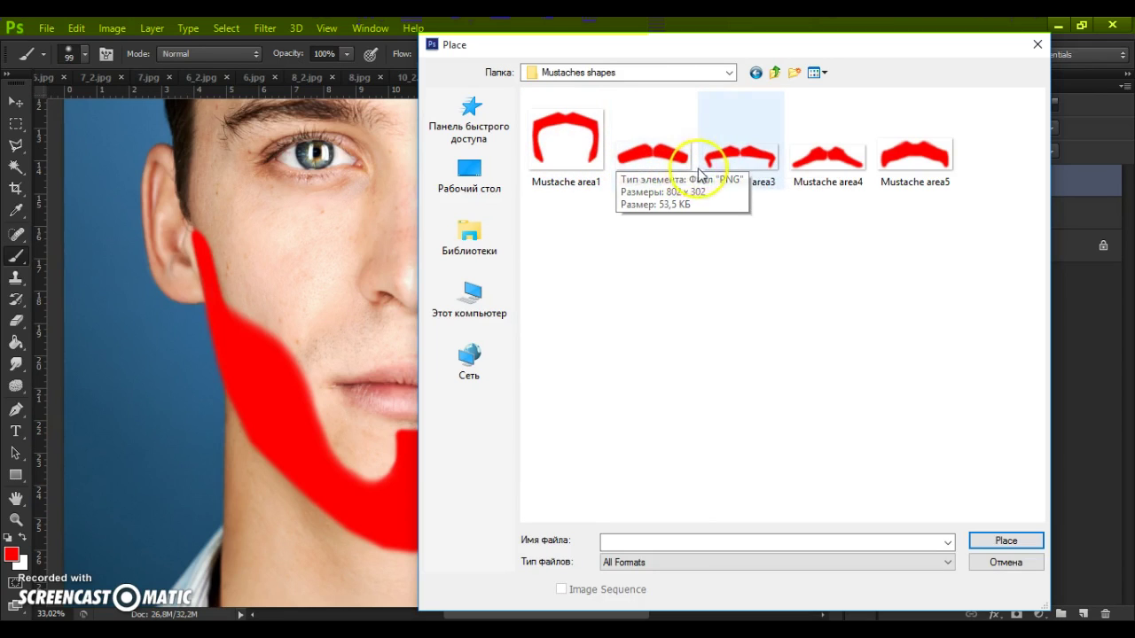
{"action": "double_click", "coordinate": [907, 156]}
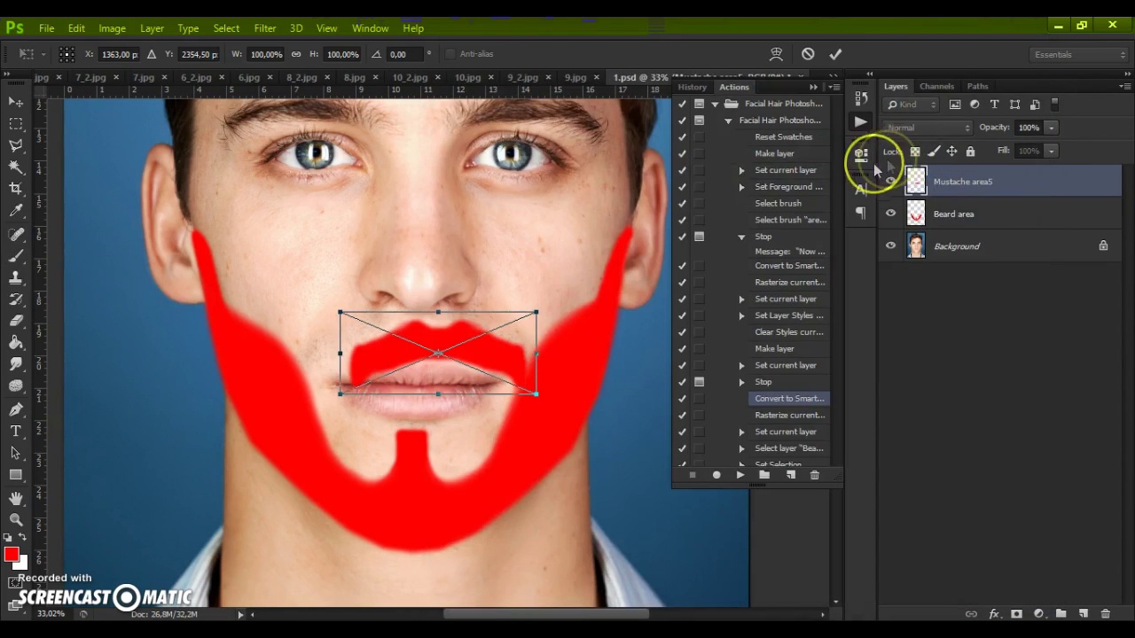
Step: Move the placed mustache shape over the upper lip and scale it to about 138.6% so it meets the beard shape
{"action": "left_click_drag", "start_coordinate": [482, 348], "coordinate": [473, 342]}
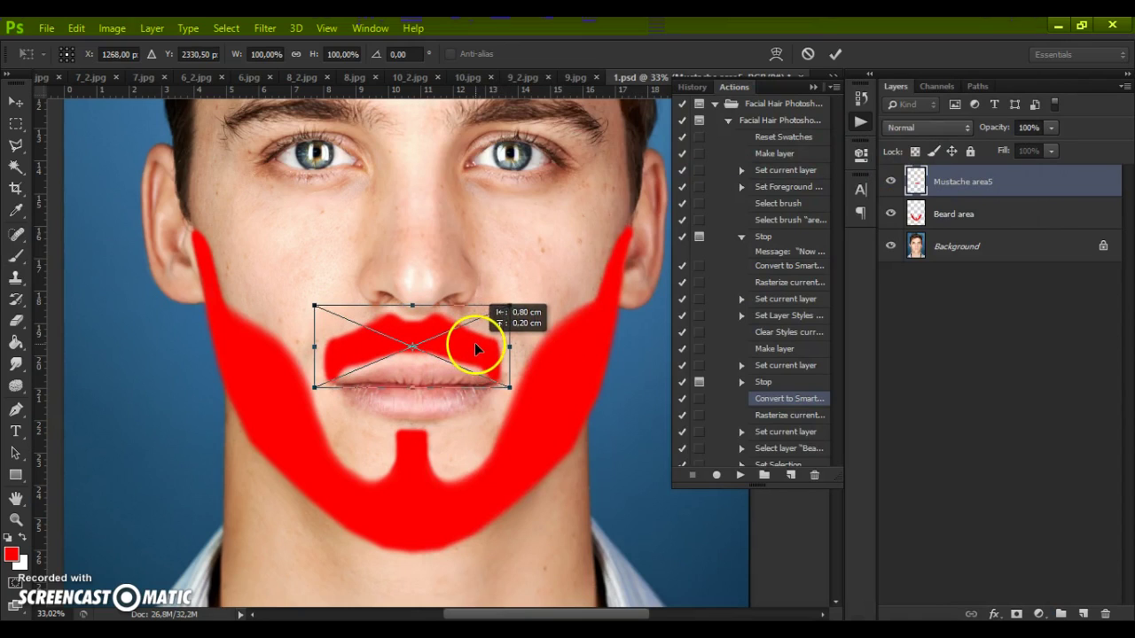
{"action": "left_click_drag", "start_coordinate": [514, 304], "coordinate": [547, 291]}
{"action": "left_click_drag", "start_coordinate": [480, 330], "coordinate": [485, 331]}
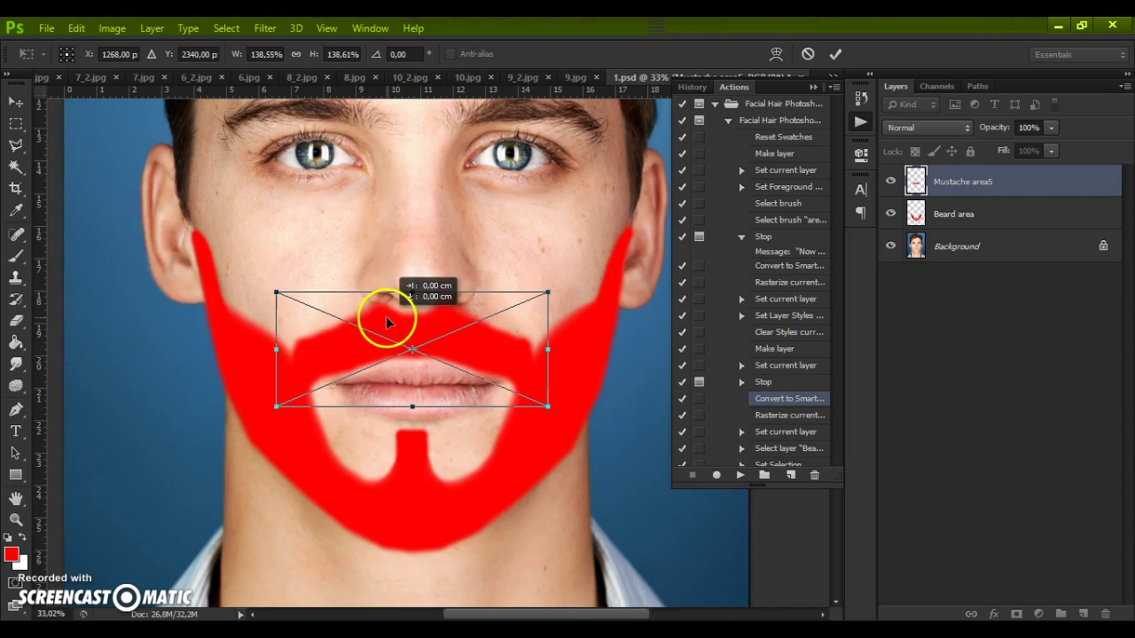
Step: Nudge the mustache shape slightly right and down to X 1280 px, Y 2346 px and commit the placement
{"action": "key", "text": "Right"}
{"action": "key", "text": "Right"}
{"action": "key", "text": "Right"}
{"action": "key", "text": "Right"}
{"action": "key", "text": "Right"}
{"action": "key", "text": "Right"}
{"action": "key", "text": "Right"}
{"action": "key", "text": "Right"}
{"action": "key", "text": "Right"}
{"action": "key", "text": "Right"}
{"action": "key", "text": "Right"}
{"action": "key", "text": "Right"}
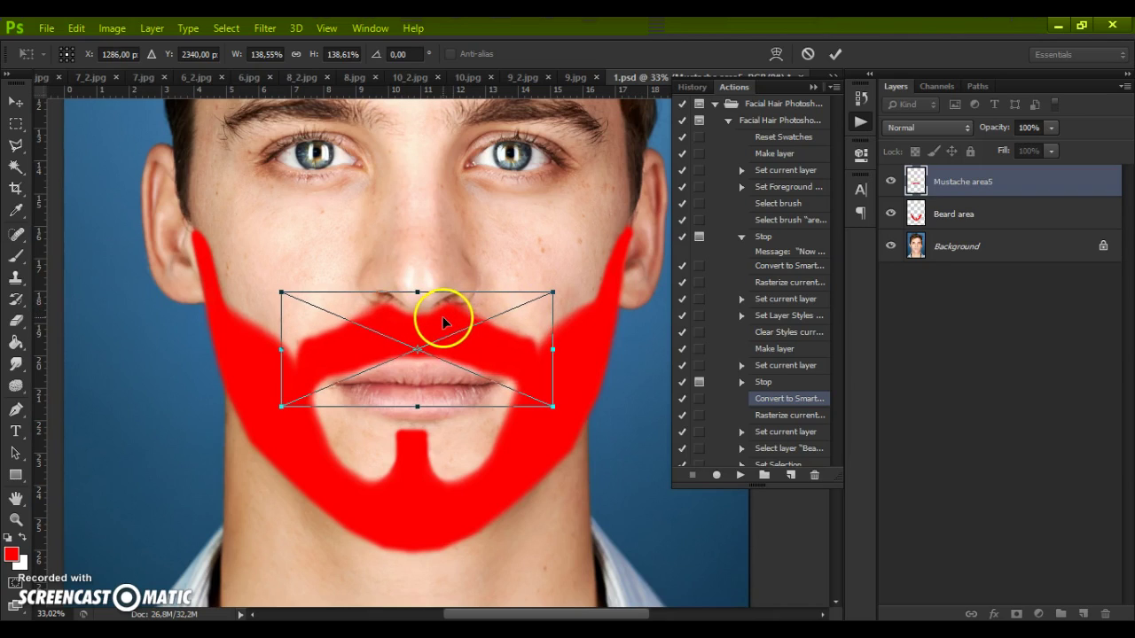
{"action": "key", "text": "Down"}
{"action": "key", "text": "Down"}
{"action": "key", "text": "Down"}
{"action": "key", "text": "Down"}
{"action": "key", "text": "Down"}
{"action": "key", "text": "Down"}
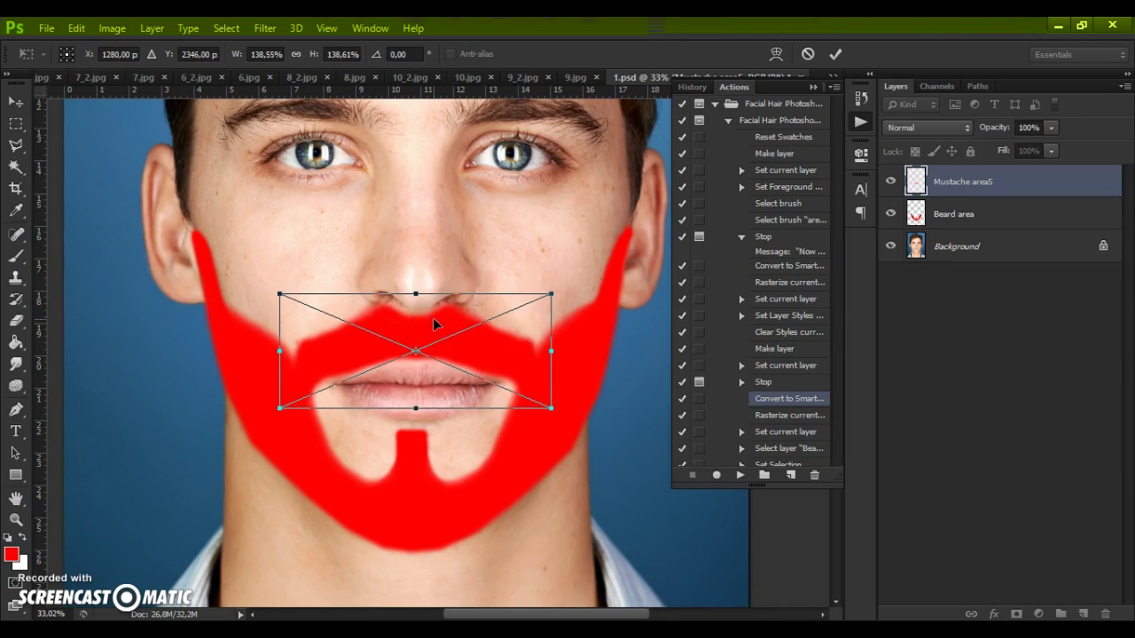
{"action": "left_click", "coordinate": [835, 54]}
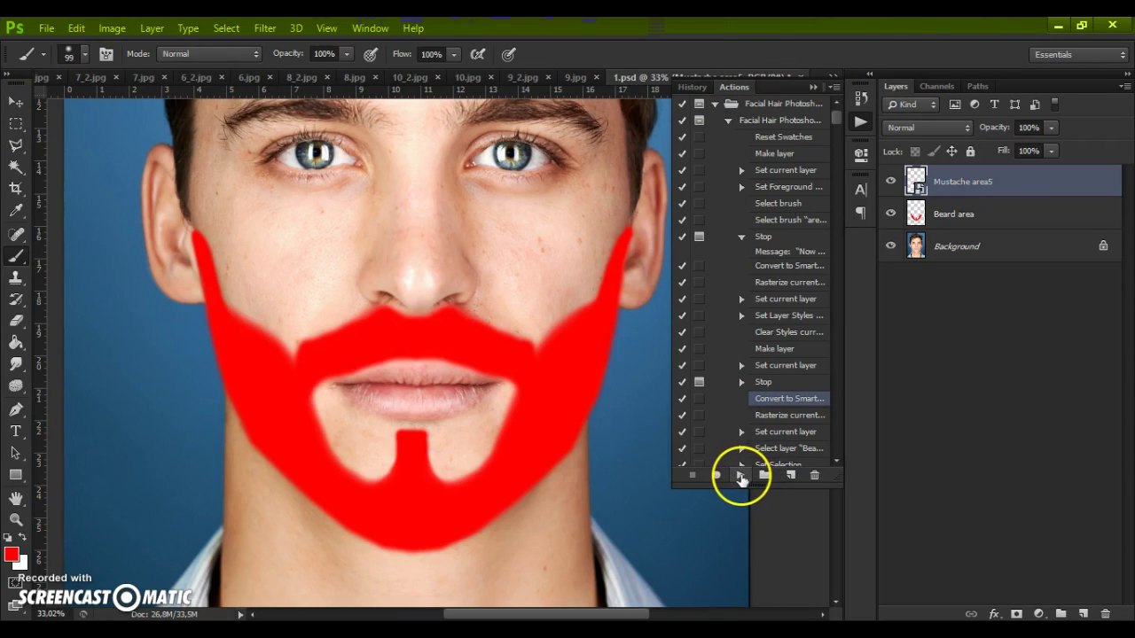
Step: Run the rest of the Facial Hair Photoshop action and open the contents of the Change color here smart object
{"action": "left_click", "coordinate": [741, 476]}
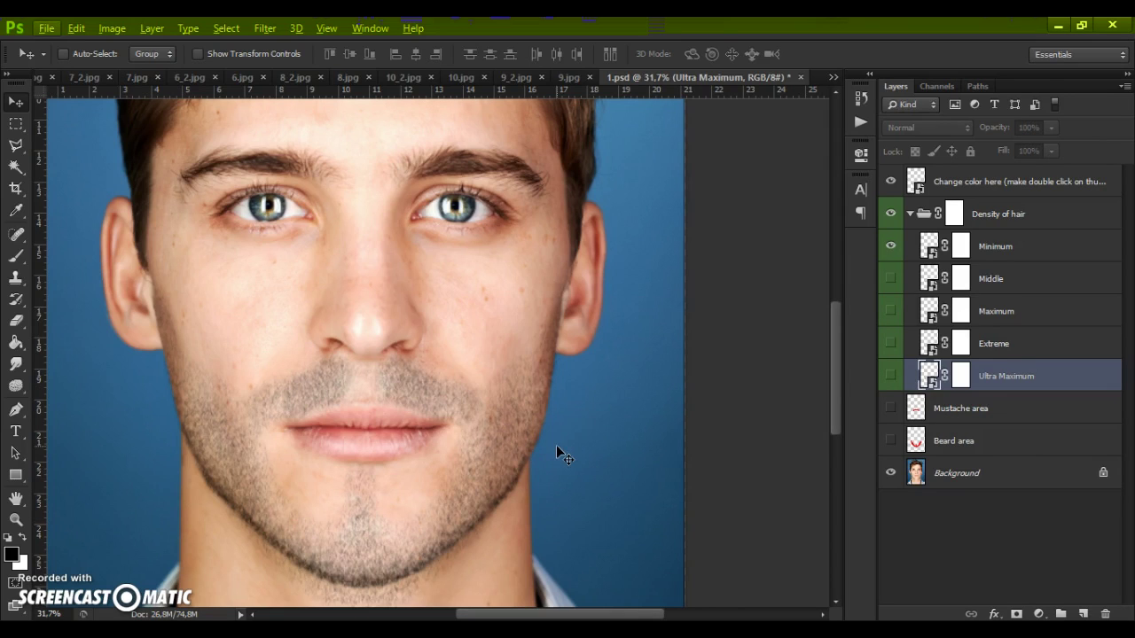
{"action": "left_click", "coordinate": [969, 183]}
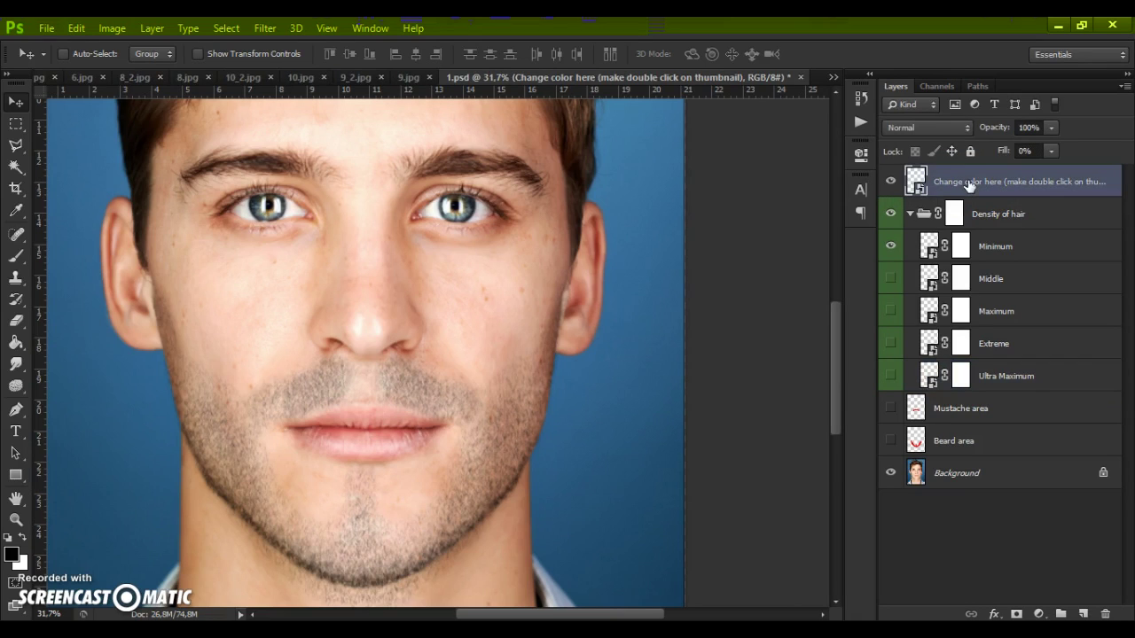
{"action": "double_click", "coordinate": [916, 182]}
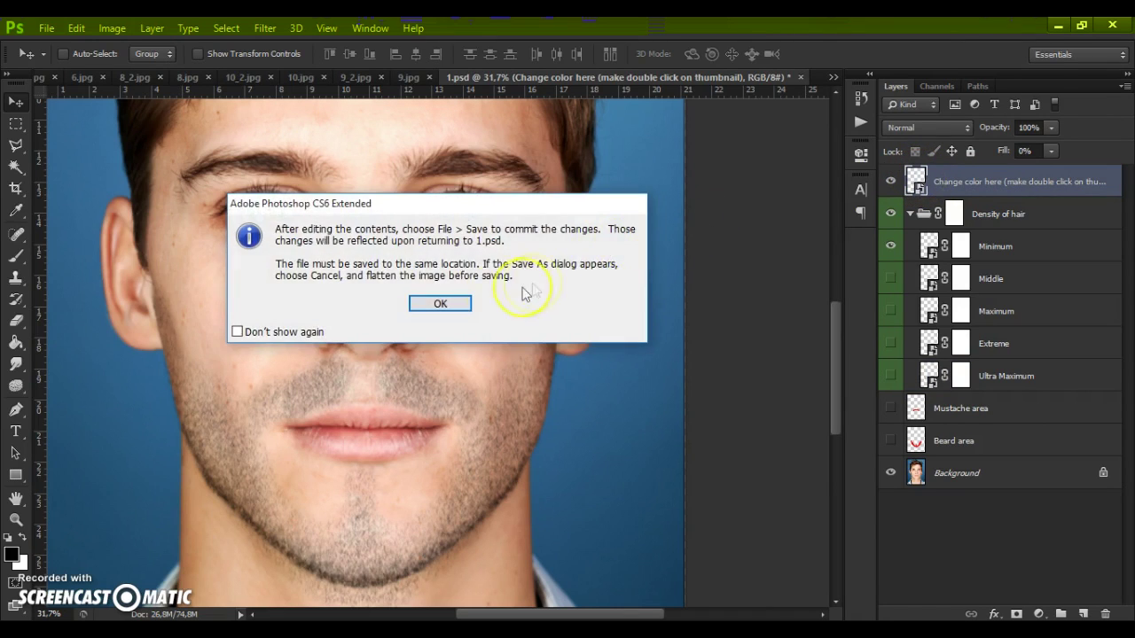
{"action": "left_click", "coordinate": [446, 304]}
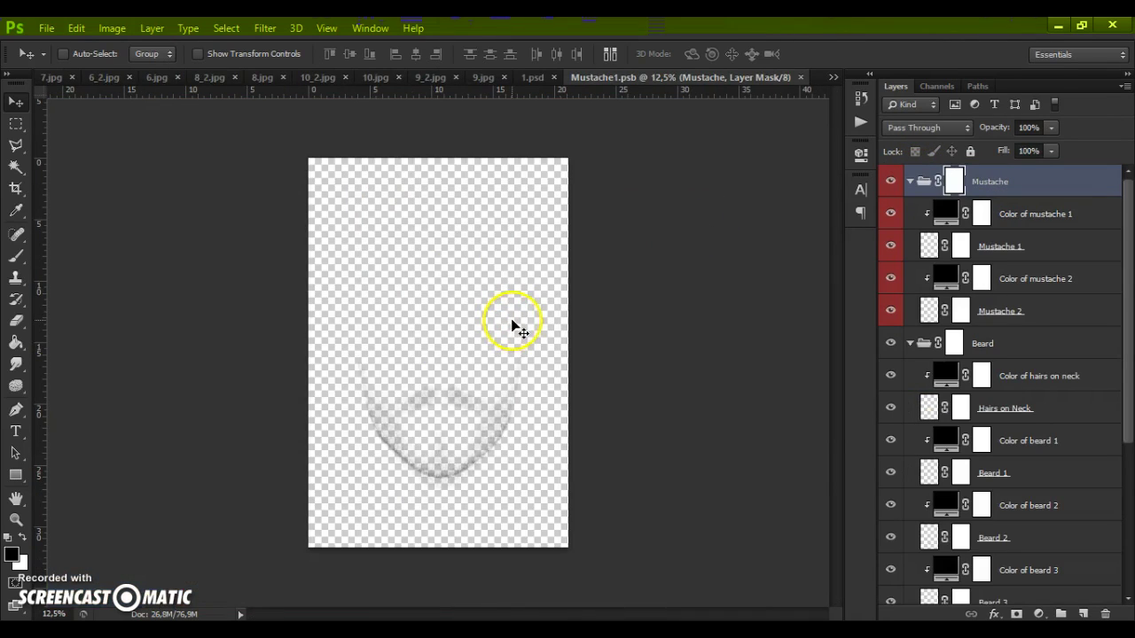
Step: Collapse the Mustache and Beard groups and make the Photo layer visible
{"action": "scroll", "coordinate": [947, 297], "scroll_direction": "down", "scroll_amount": 2}
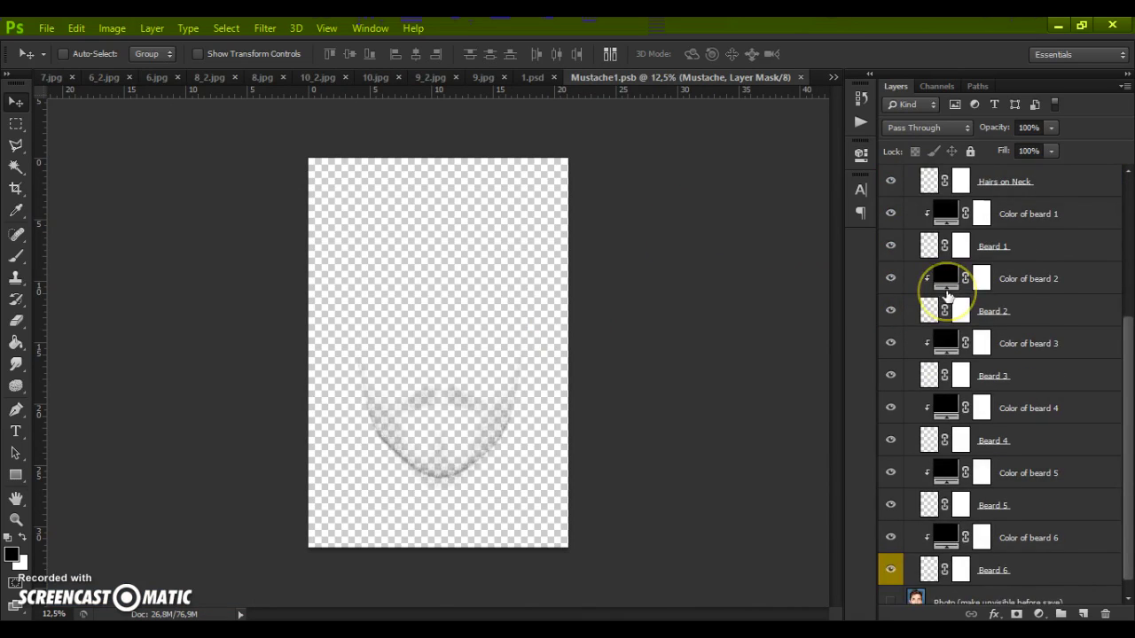
{"action": "scroll", "coordinate": [947, 297], "scroll_direction": "up", "scroll_amount": 3}
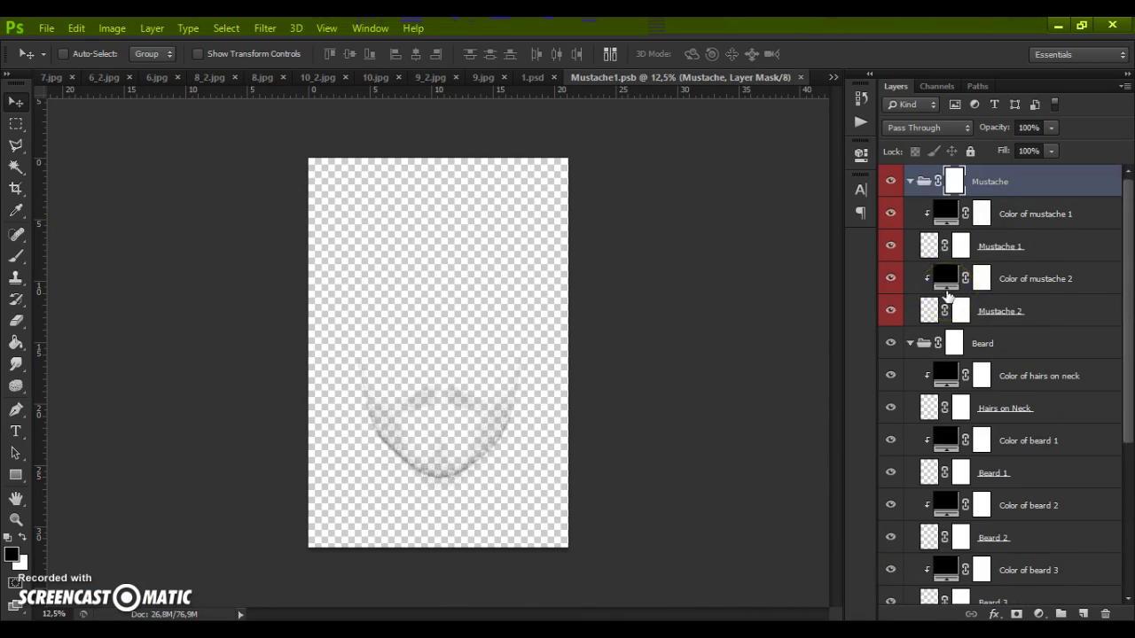
{"action": "left_click", "coordinate": [910, 181]}
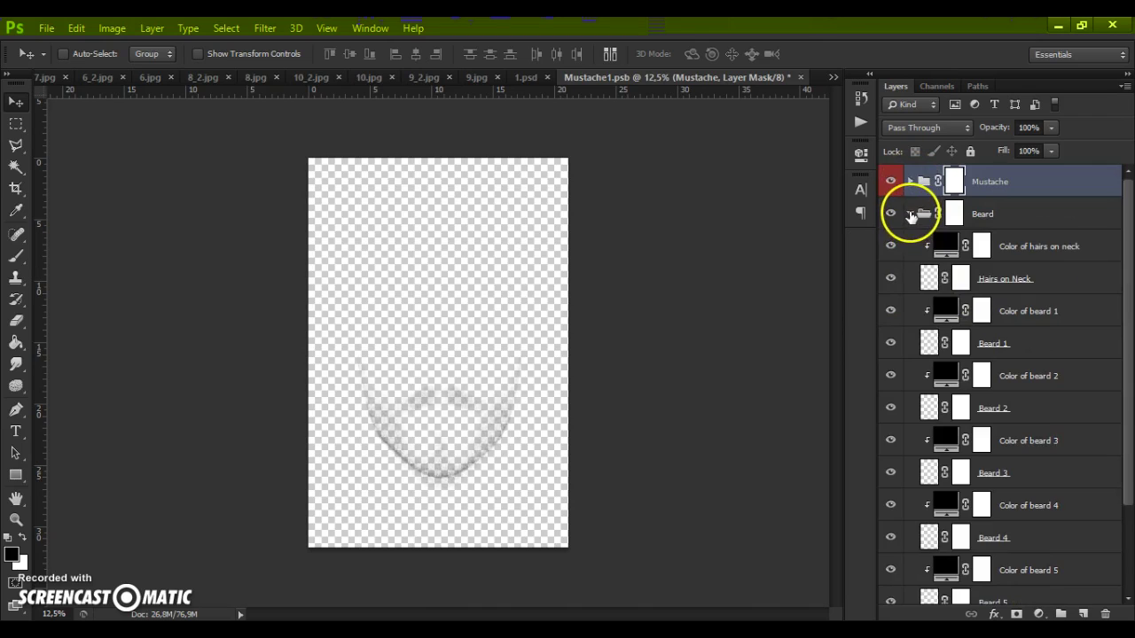
{"action": "left_click", "coordinate": [909, 214]}
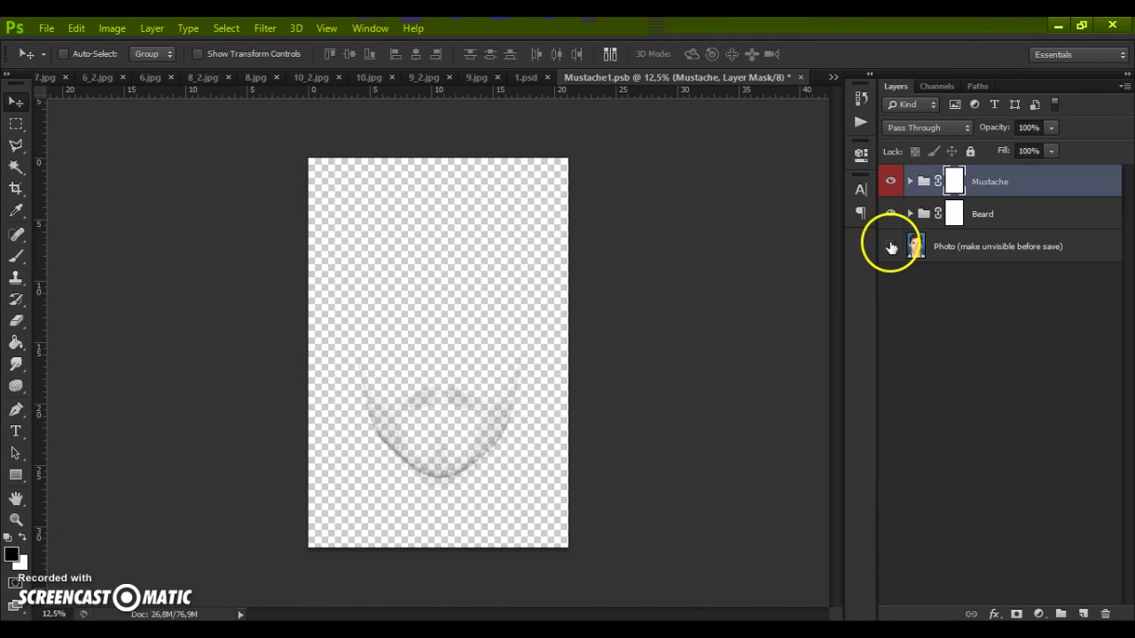
{"action": "left_click", "coordinate": [891, 247]}
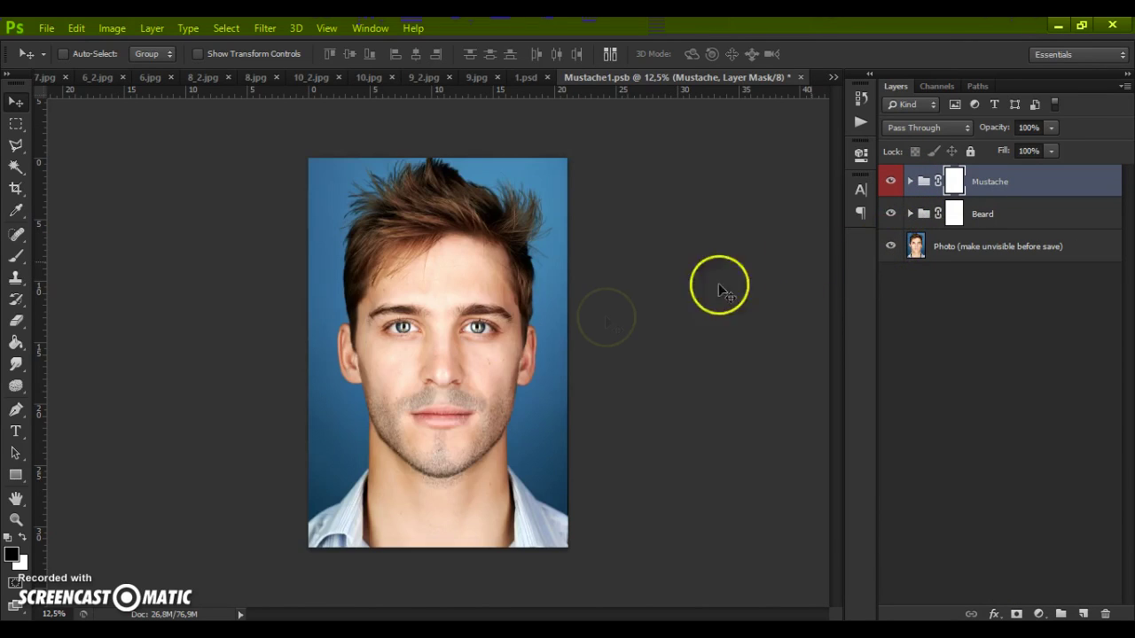
Step: Set the Color of mustache 1 fill in the Mustache group to dark brown 150802, sampled from the man's hair
{"action": "scroll", "coordinate": [446, 413], "scroll_direction": "up", "scroll_amount": 5}
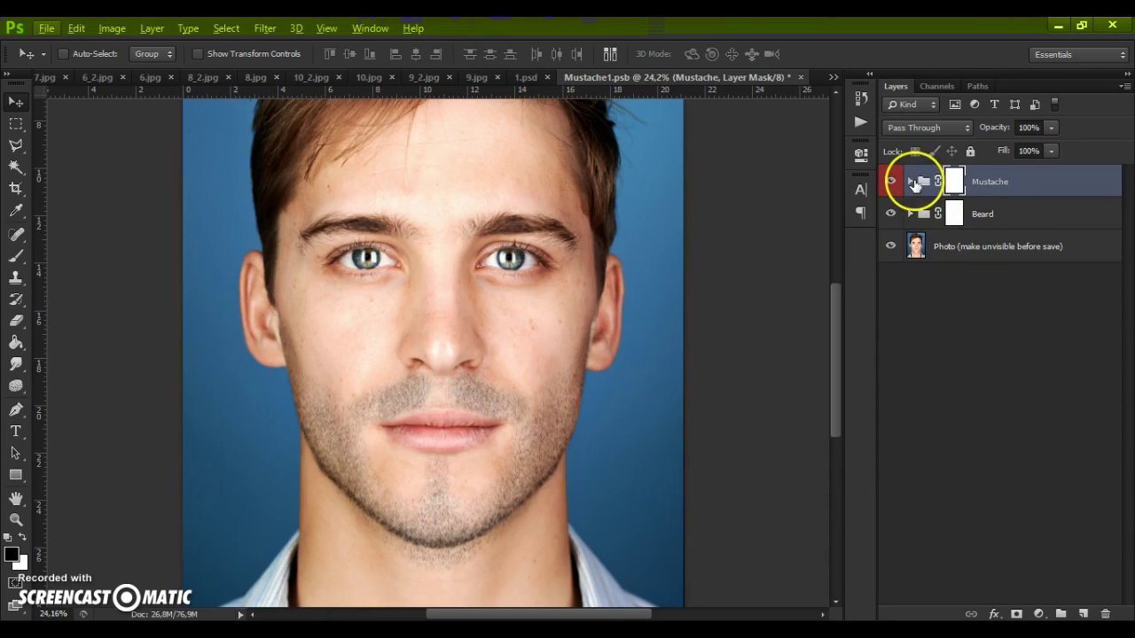
{"action": "left_click", "coordinate": [911, 182]}
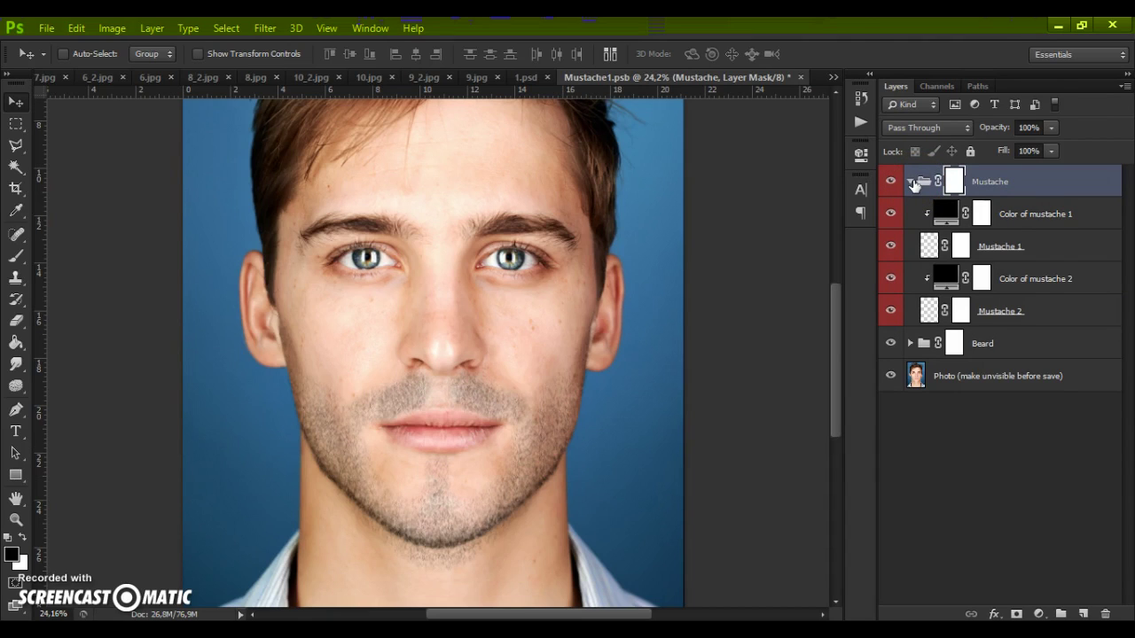
{"action": "scroll", "coordinate": [494, 261], "scroll_direction": "up", "scroll_amount": 1}
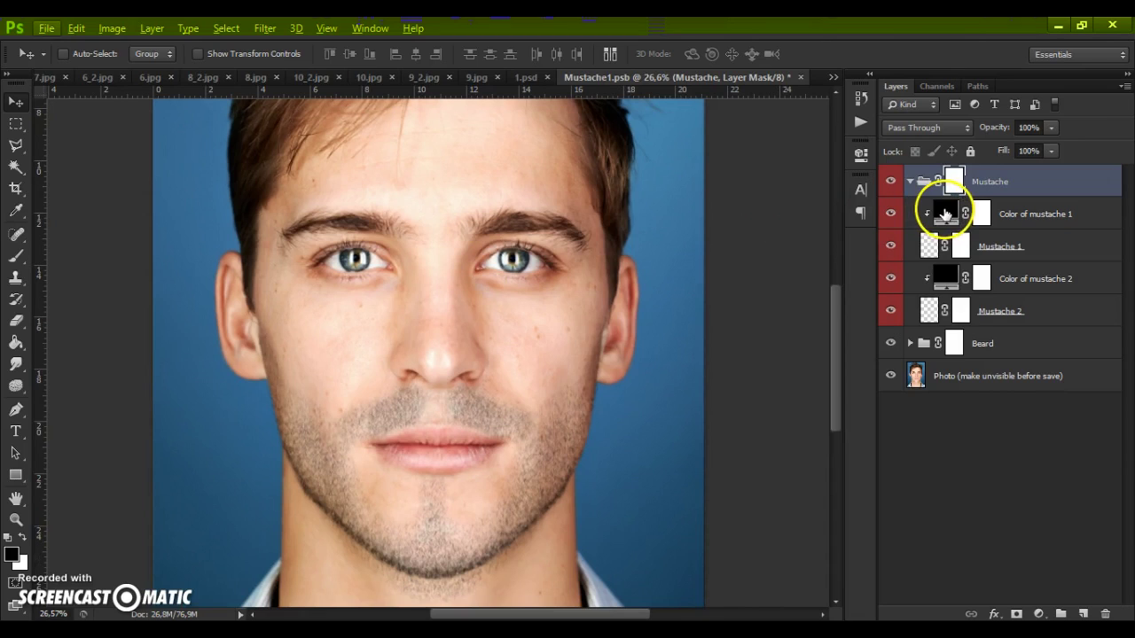
{"action": "double_click", "coordinate": [945, 214]}
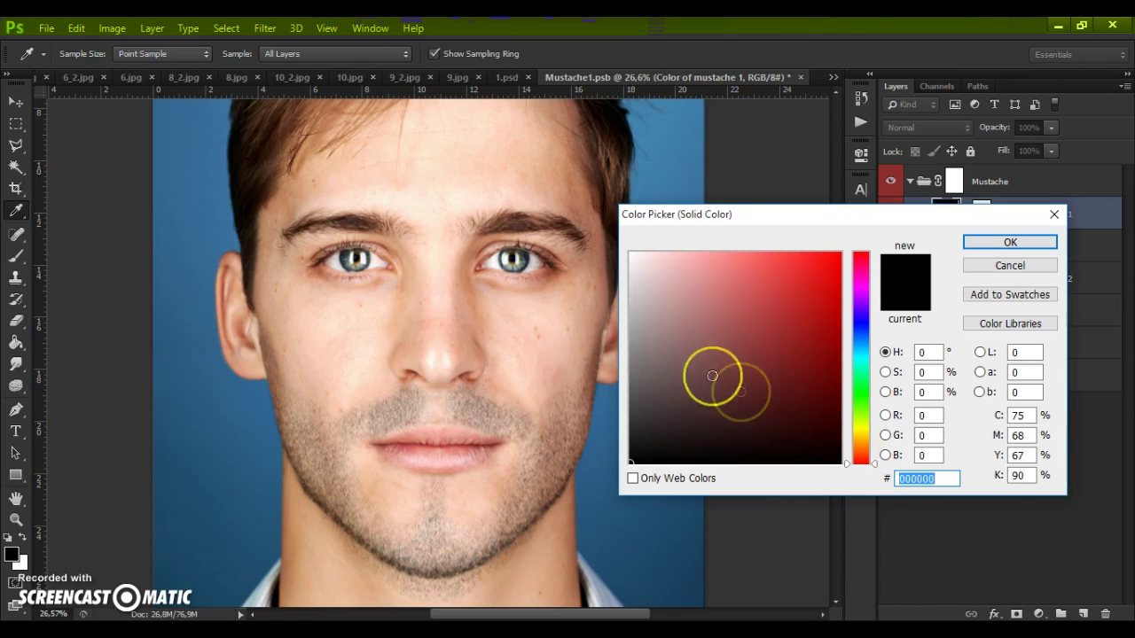
{"action": "left_click", "coordinate": [253, 168]}
{"action": "left_click_drag", "start_coordinate": [264, 158], "coordinate": [241, 160]}
{"action": "left_click", "coordinate": [971, 240]}
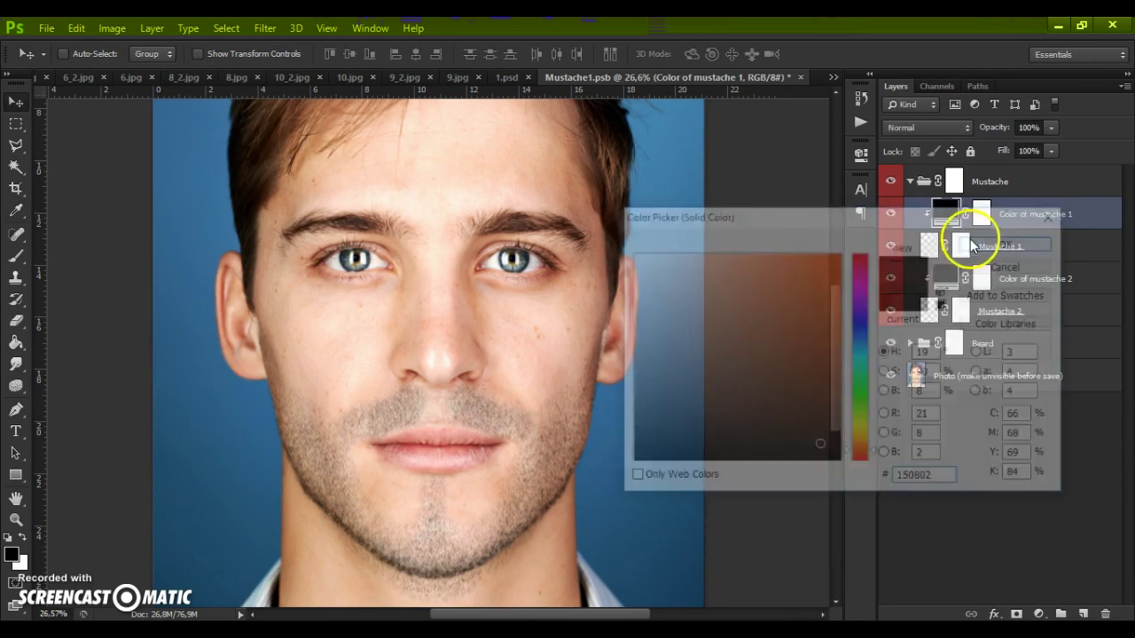
Step: Set the Color of mustache 2 fill to a slightly lighter dark brown sampled from the man's hair
{"action": "double_click", "coordinate": [947, 263]}
{"action": "left_click_drag", "start_coordinate": [259, 181], "coordinate": [287, 169]}
{"action": "left_click", "coordinate": [1008, 243]}
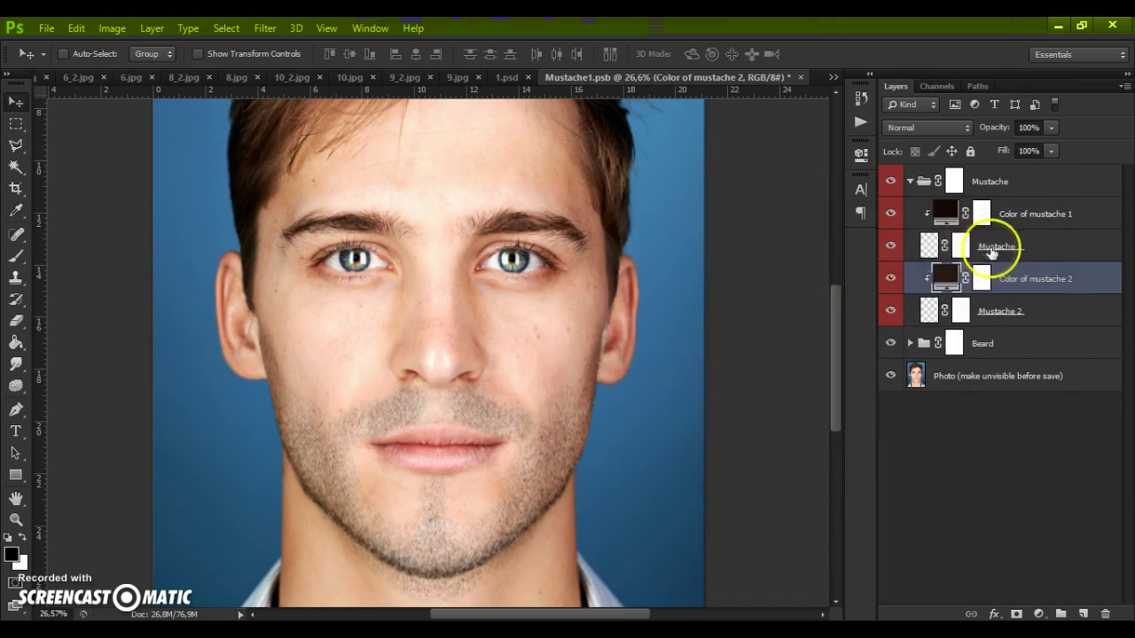
Step: Collapse the Mustache group, expand the Beard group and review its hair color layers
{"action": "scroll", "coordinate": [451, 209], "scroll_direction": "up", "scroll_amount": 2}
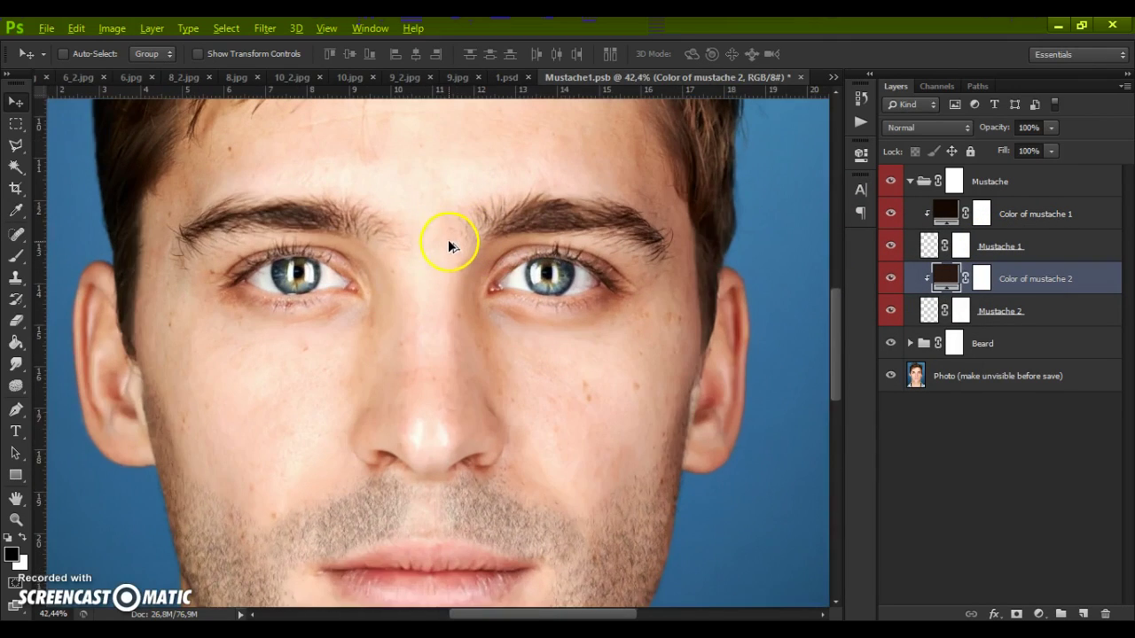
{"action": "scroll", "coordinate": [417, 251], "scroll_direction": "up", "scroll_amount": 1}
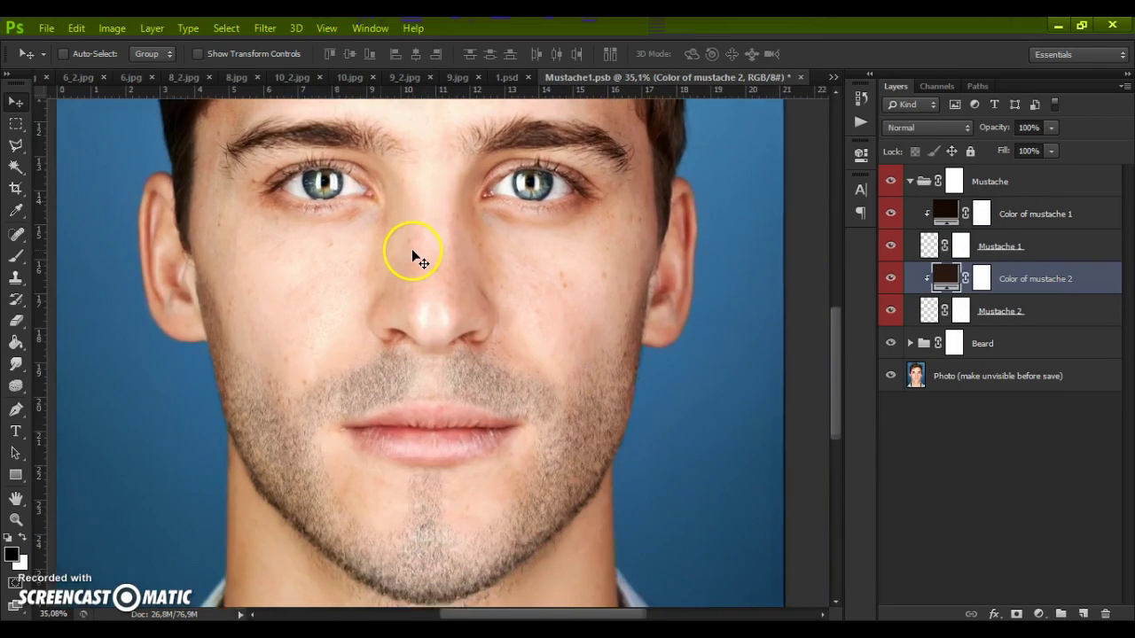
{"action": "left_click", "coordinate": [923, 181]}
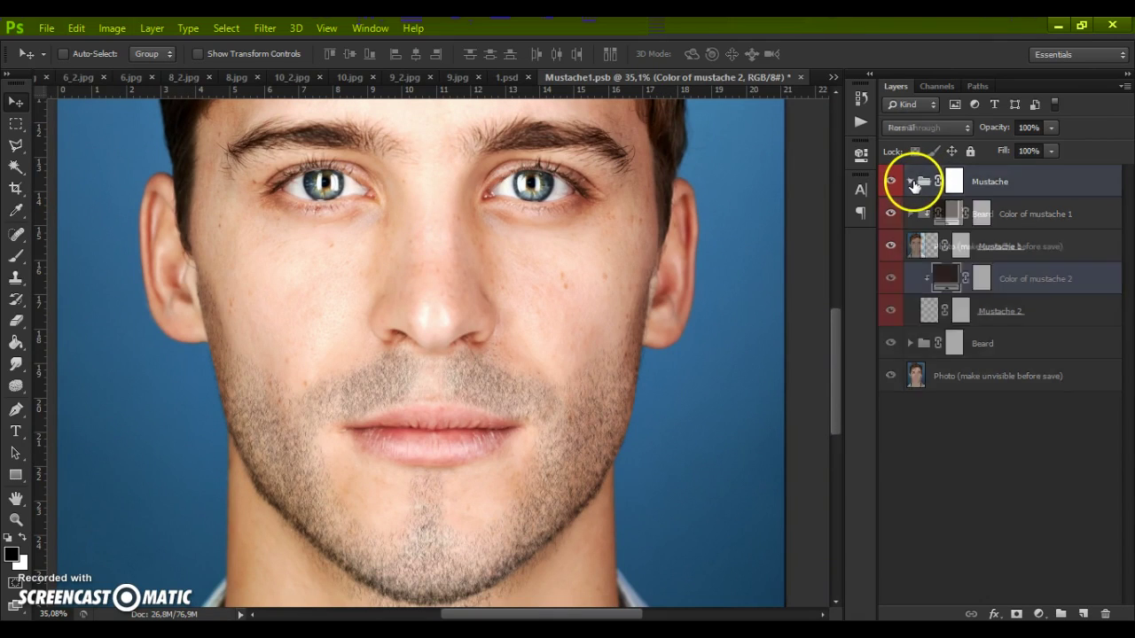
{"action": "left_click", "coordinate": [910, 181]}
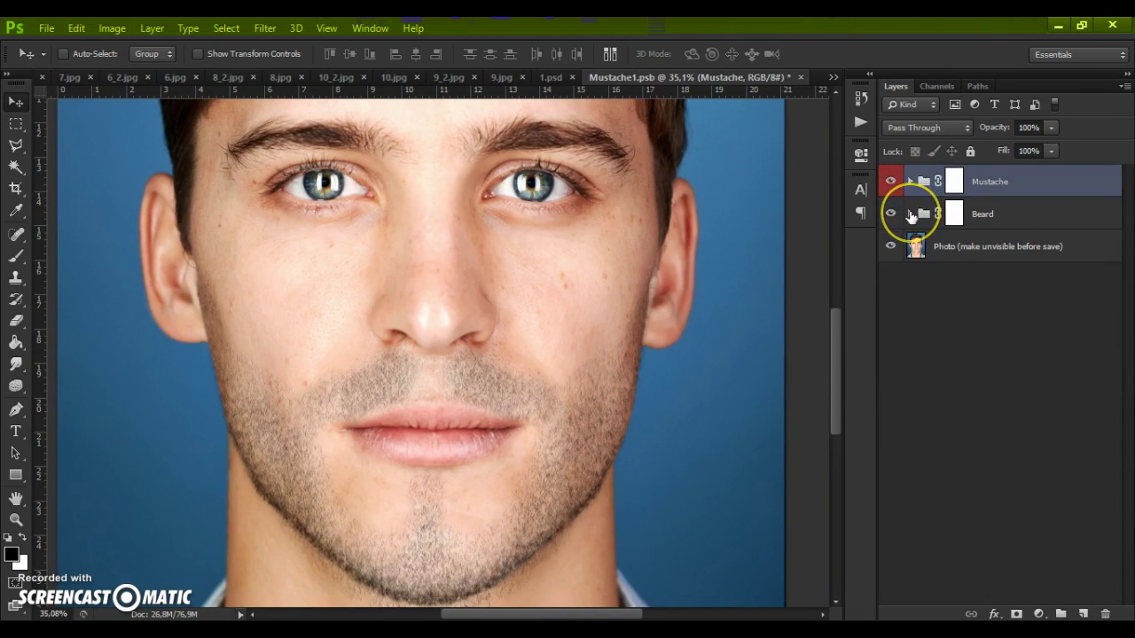
{"action": "left_click", "coordinate": [910, 214]}
{"action": "scroll", "coordinate": [951, 259], "scroll_direction": "down", "scroll_amount": 2}
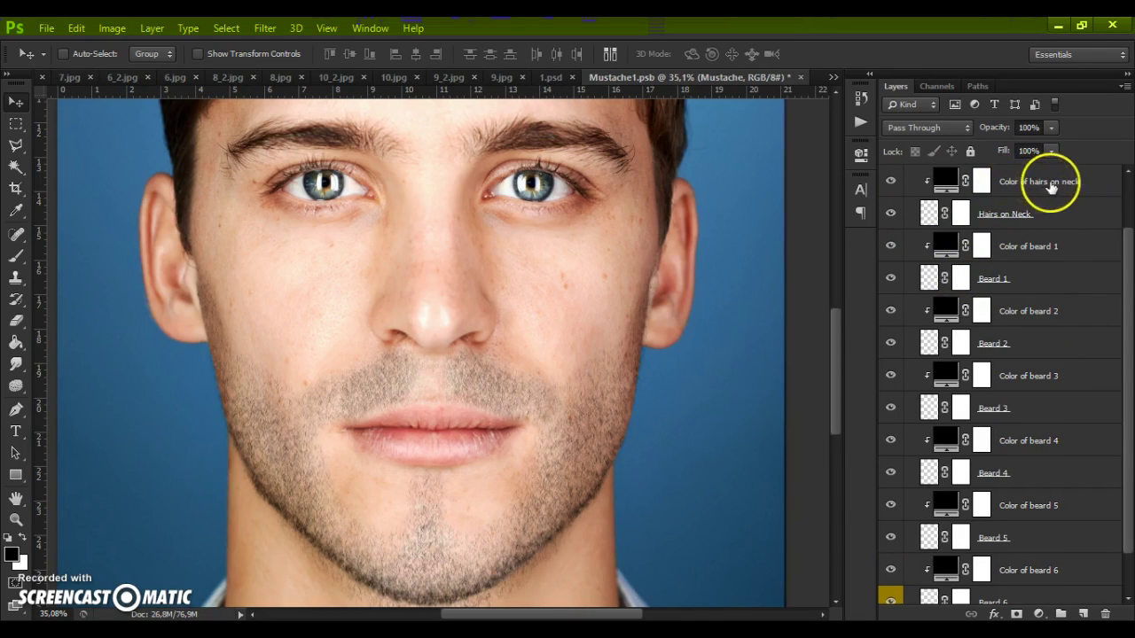
{"action": "scroll", "coordinate": [1080, 208], "scroll_direction": "down", "scroll_amount": 2}
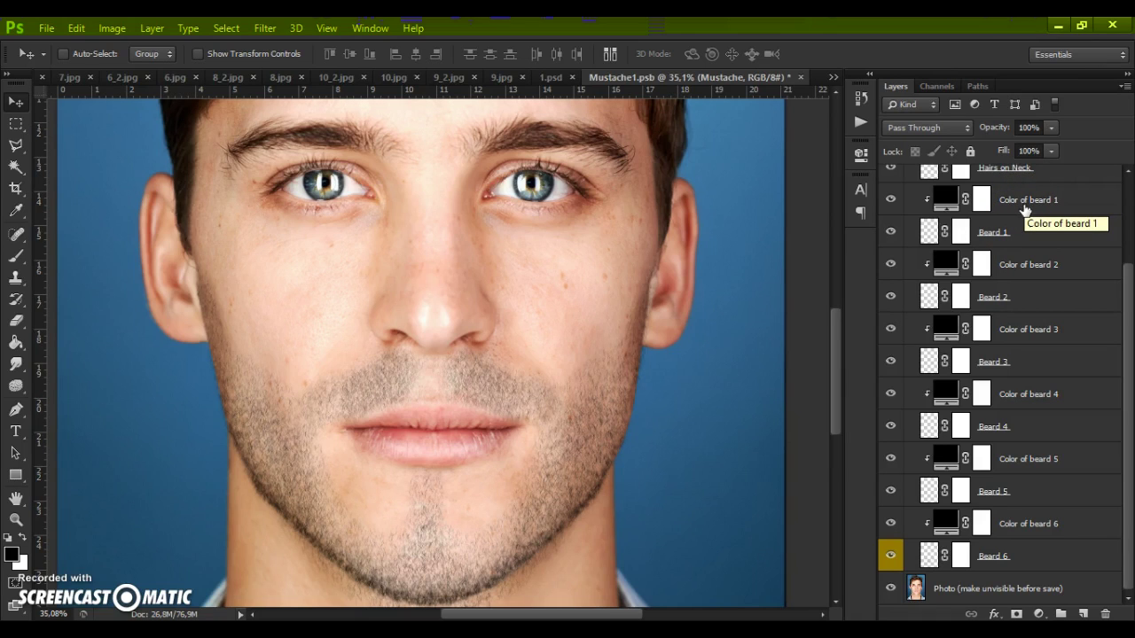
{"action": "scroll", "coordinate": [1026, 207], "scroll_direction": "up", "scroll_amount": 4}
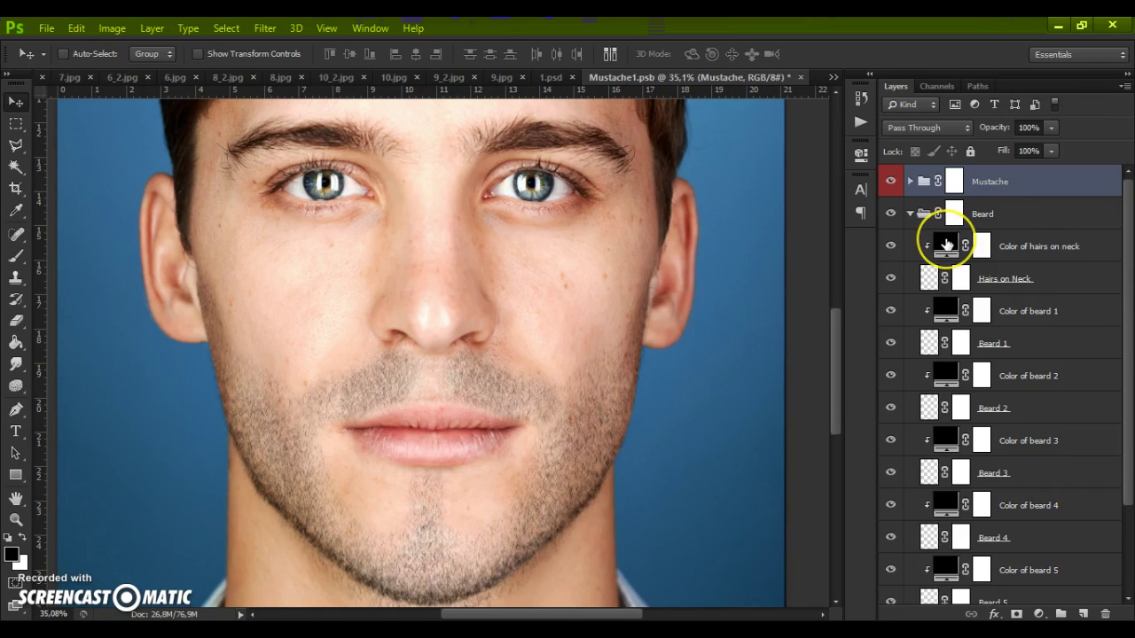
Step: Set the Color of hairs on neck fill to dark brown 1a0f07, sampled from the hair beside the ear
{"action": "left_click", "coordinate": [946, 246]}
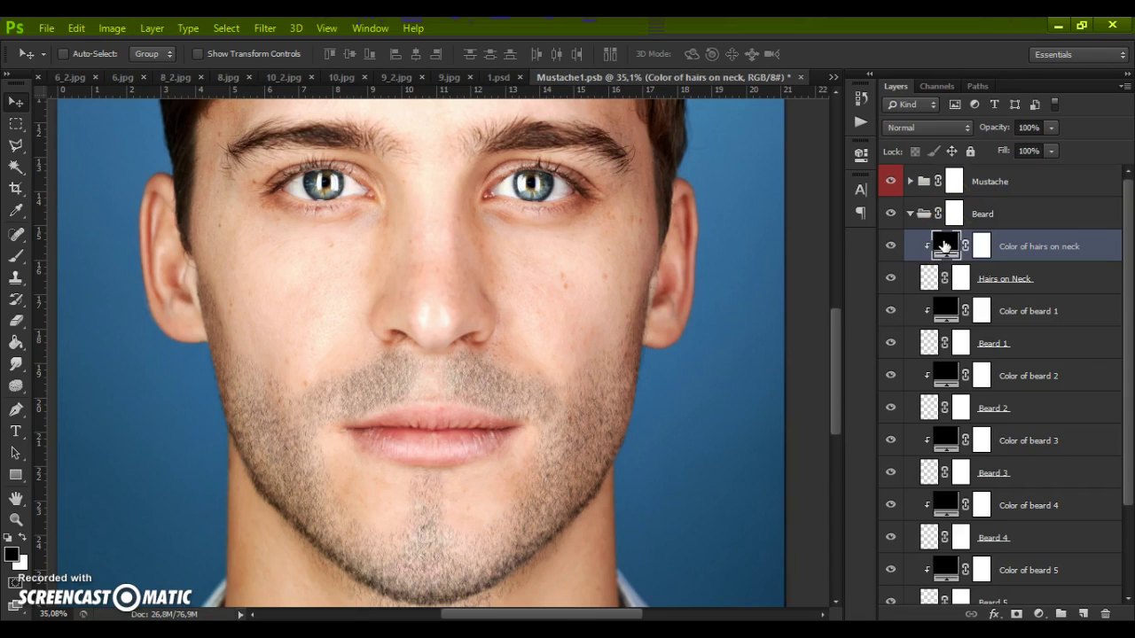
{"action": "double_click", "coordinate": [944, 246]}
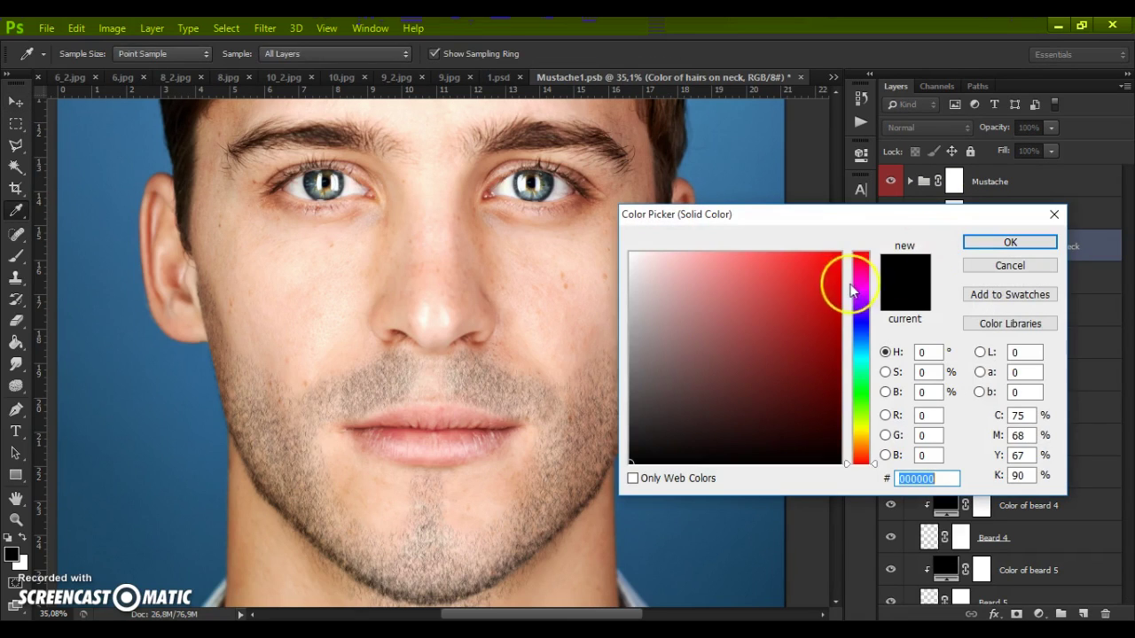
{"action": "left_click", "coordinate": [194, 170]}
{"action": "left_click", "coordinate": [188, 174]}
{"action": "left_click", "coordinate": [186, 171]}
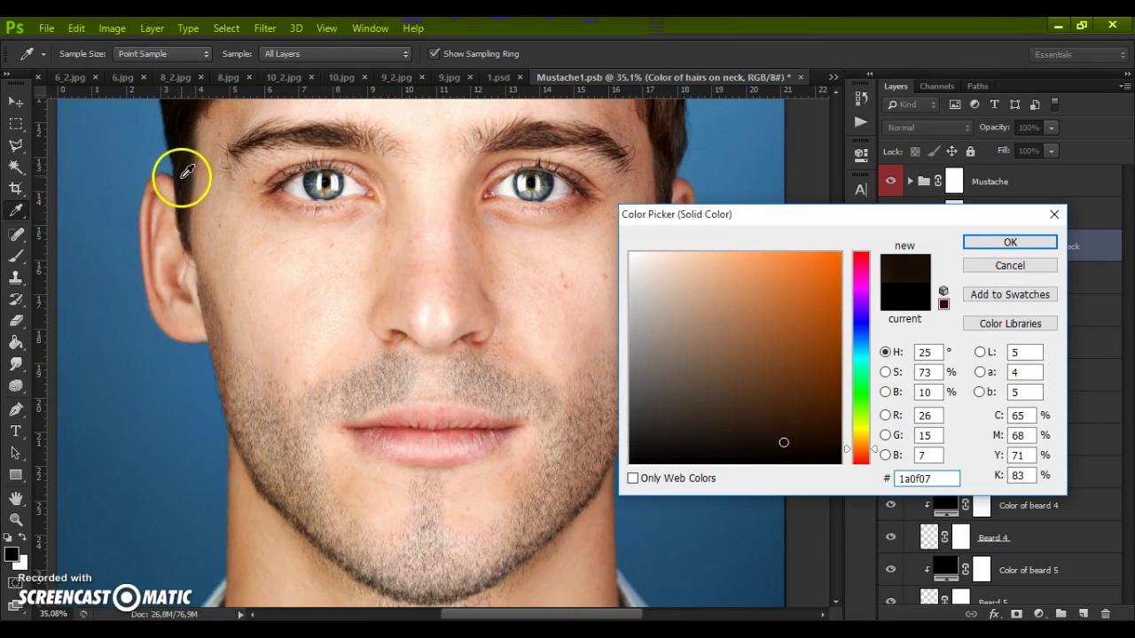
{"action": "left_click", "coordinate": [984, 242]}
Step: Set the Color of beard 1 fill to near-black brown 140604, sampled from the hair at the temple
{"action": "left_click", "coordinate": [947, 310]}
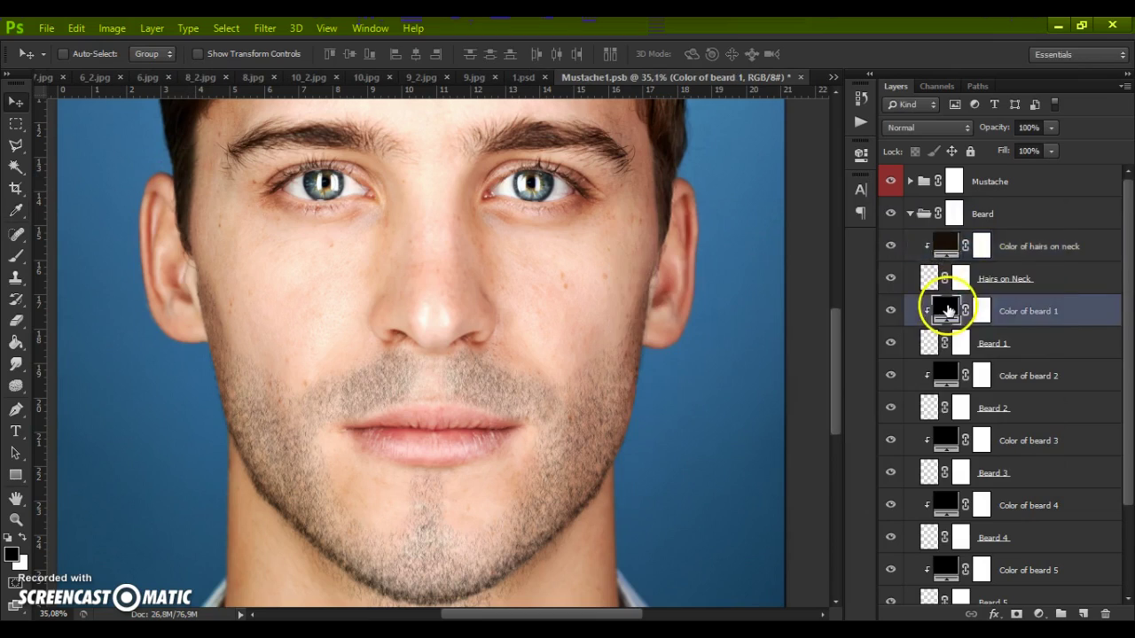
{"action": "double_click", "coordinate": [947, 309]}
{"action": "left_click", "coordinate": [666, 145]}
{"action": "left_click", "coordinate": [671, 151]}
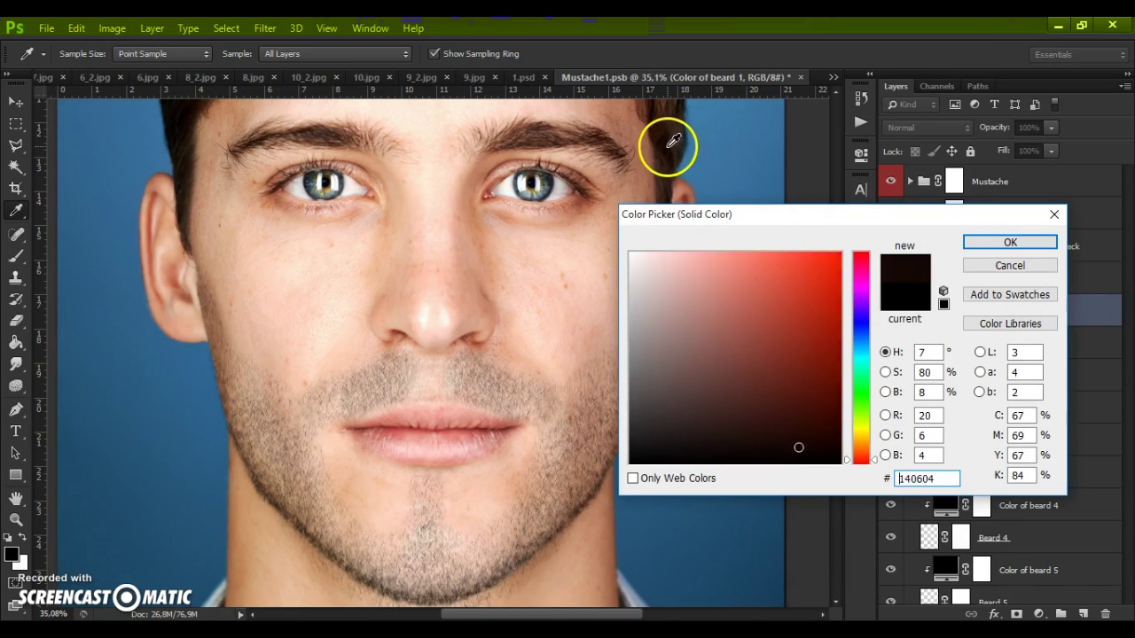
{"action": "left_click", "coordinate": [983, 244]}
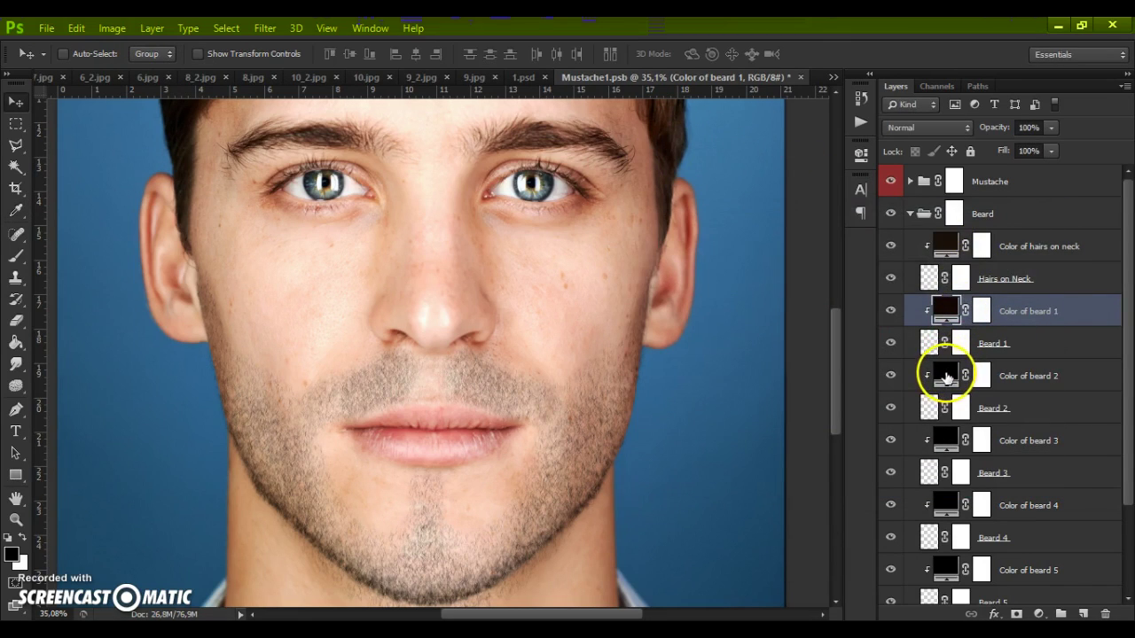
Step: Toggle the visibility of the Beard 3, Beard 4 and Beard 6 layers to examine which hairs each contains
{"action": "scroll", "coordinate": [947, 375], "scroll_direction": "down", "scroll_amount": 2}
{"action": "left_click", "coordinate": [944, 307]}
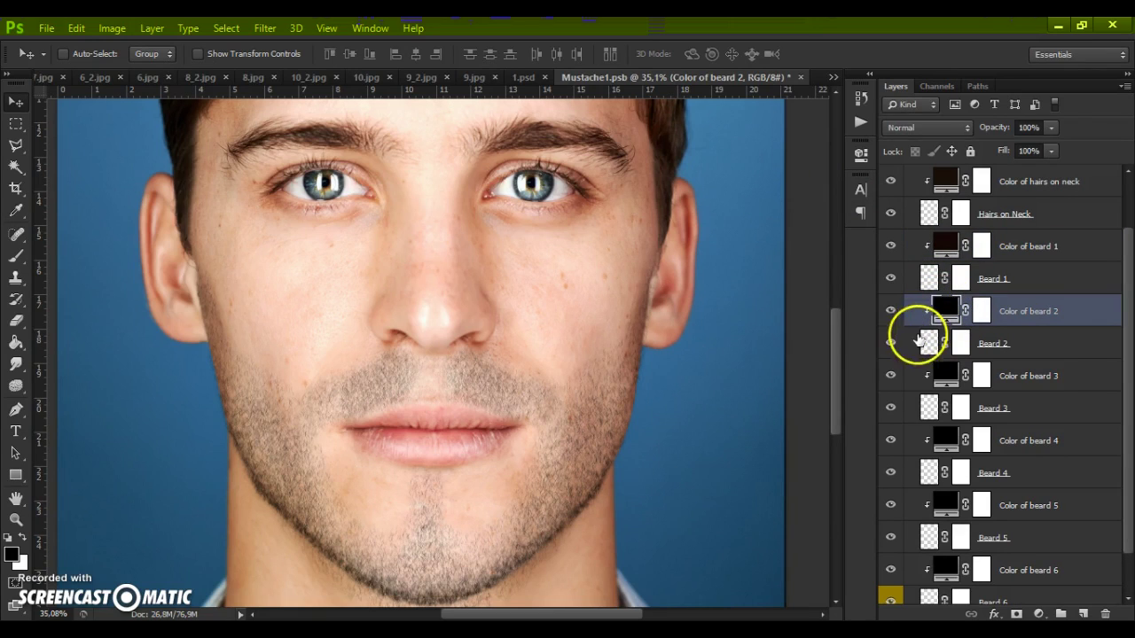
{"action": "scroll", "coordinate": [890, 345], "scroll_direction": "down", "scroll_amount": 1}
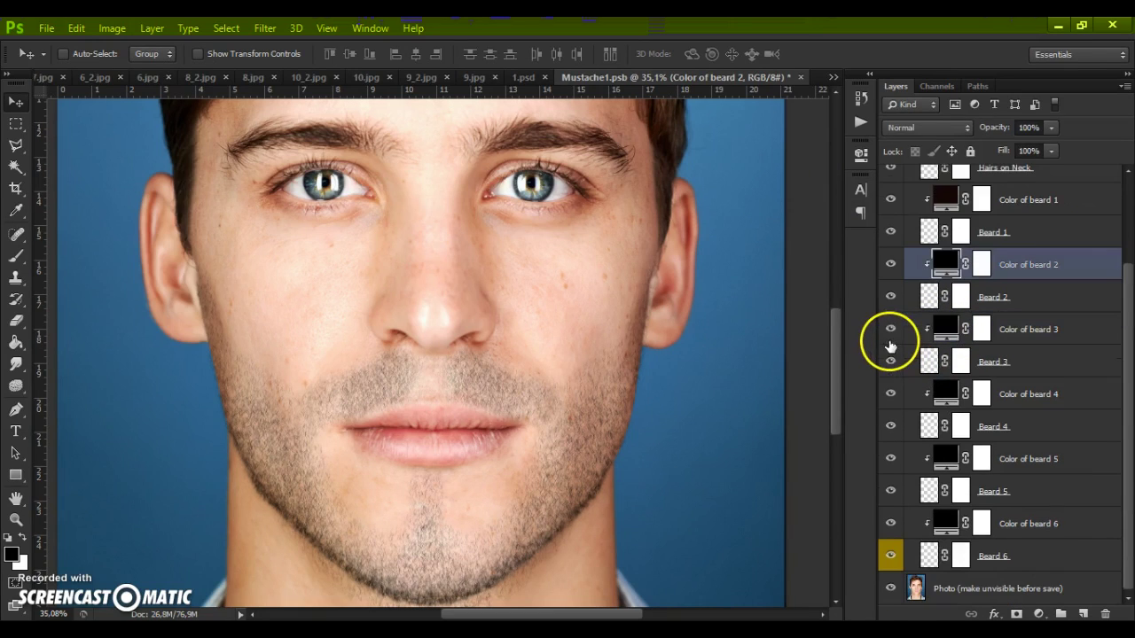
{"action": "left_click", "coordinate": [890, 359]}
{"action": "left_click", "coordinate": [890, 359]}
{"action": "left_click", "coordinate": [891, 429]}
{"action": "left_click", "coordinate": [891, 431]}
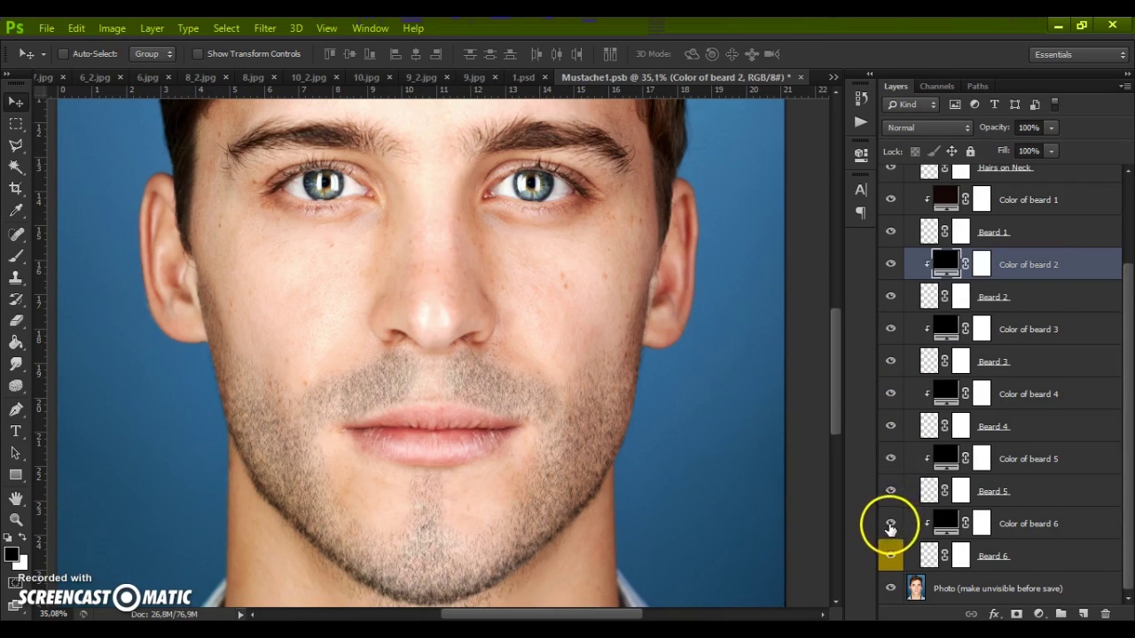
{"action": "left_click", "coordinate": [890, 556]}
{"action": "left_click", "coordinate": [891, 556]}
{"action": "scroll", "coordinate": [931, 461], "scroll_direction": "up", "scroll_amount": 3}
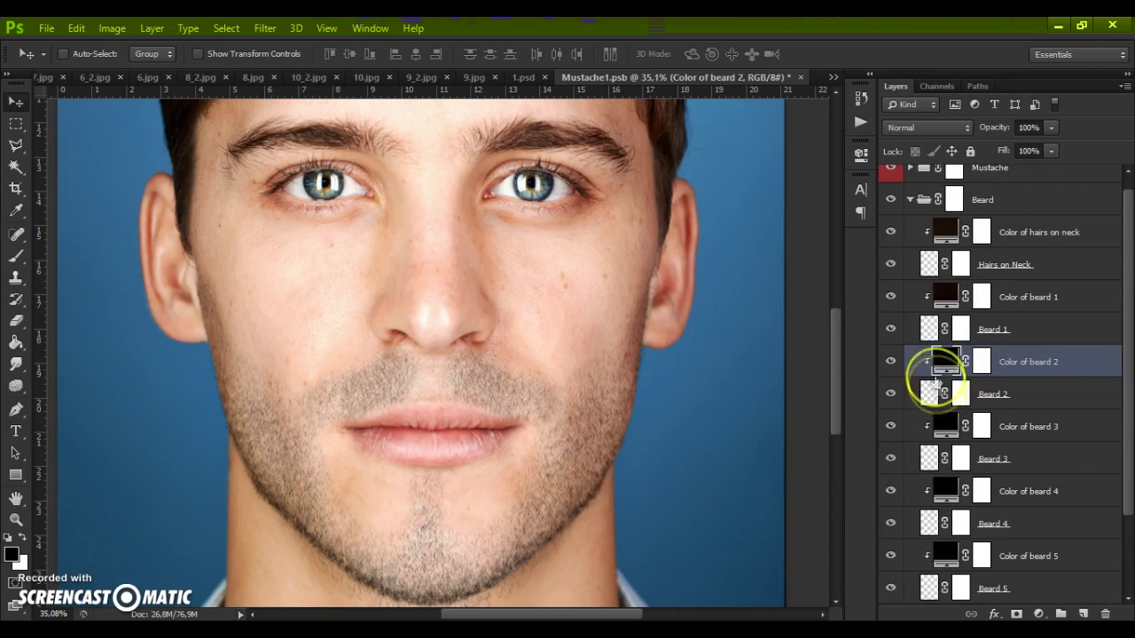
Step: Set the Color of beard 1 fill to white ffffff
{"action": "double_click", "coordinate": [945, 295]}
{"action": "left_click_drag", "start_coordinate": [818, 271], "coordinate": [578, 185]}
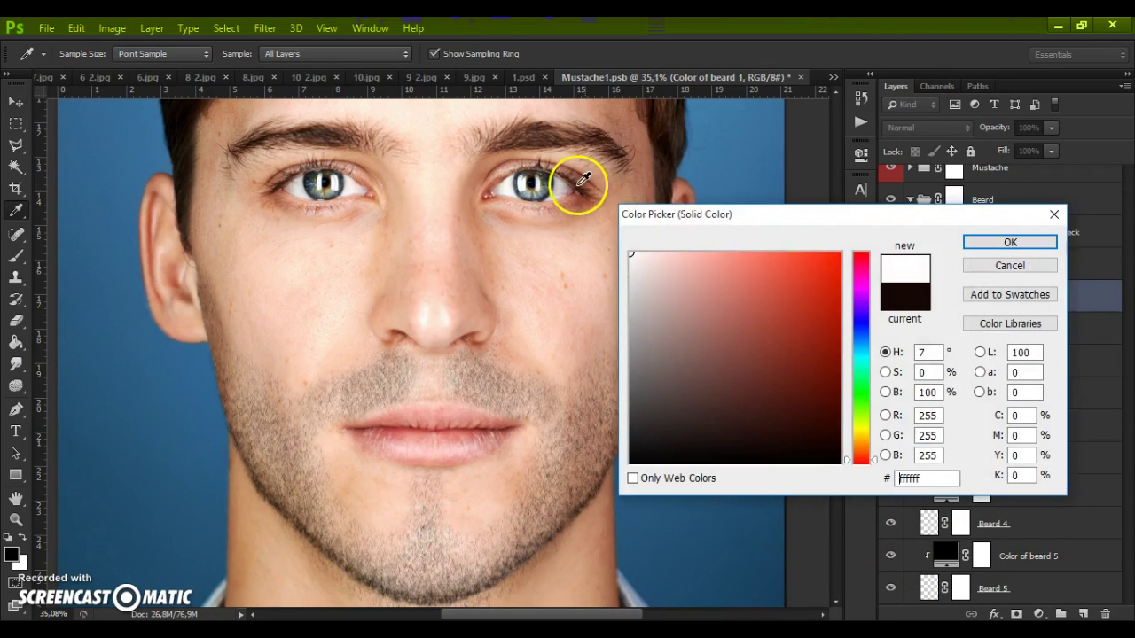
{"action": "left_click", "coordinate": [1009, 243]}
Step: Set the Color of beard 2 fill to dark reddish brown 290b00
{"action": "left_click", "coordinate": [947, 296]}
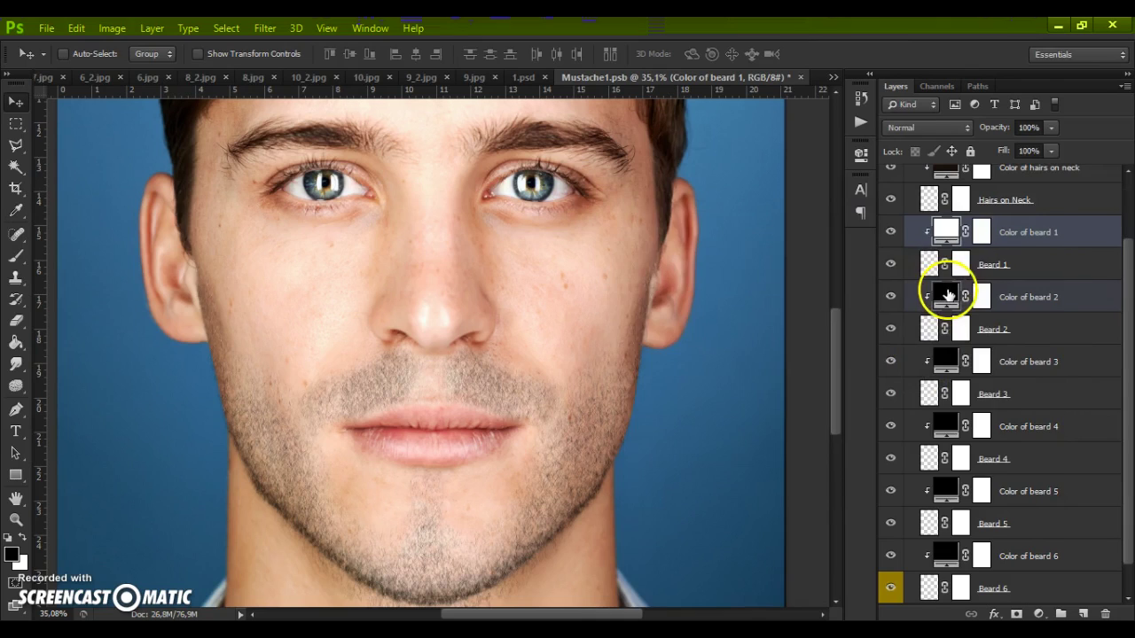
{"action": "double_click", "coordinate": [947, 296]}
{"action": "left_click", "coordinate": [861, 450]}
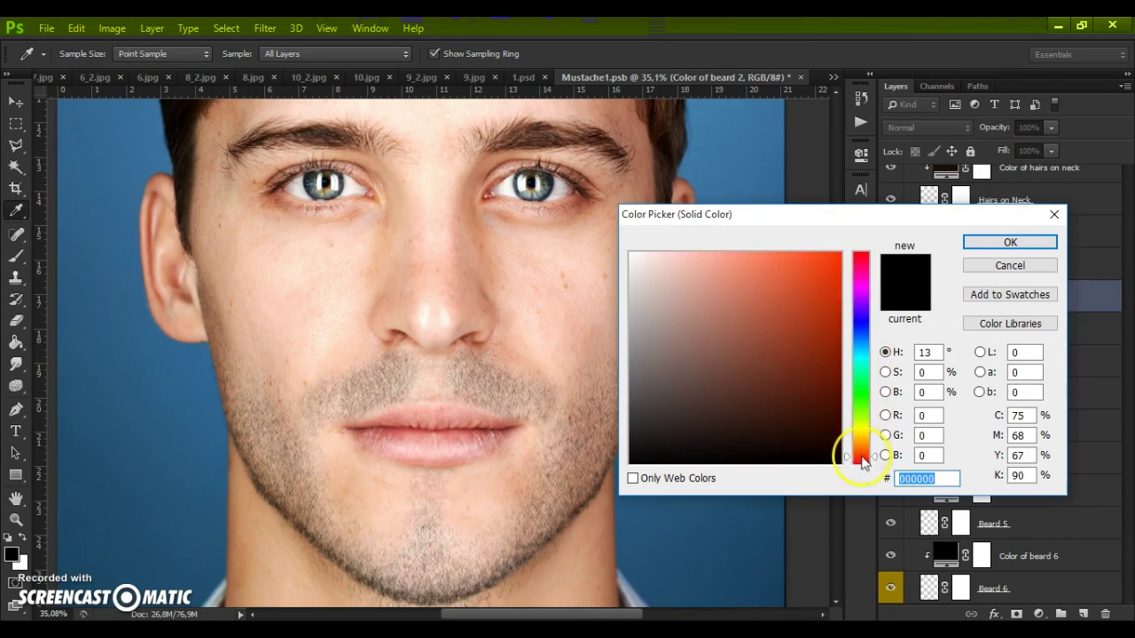
{"action": "left_click_drag", "start_coordinate": [833, 259], "coordinate": [851, 237]}
{"action": "mouse_move", "coordinate": [843, 408]}
{"action": "left_mouse_down"}
{"action": "mouse_move", "coordinate": [824, 418]}
{"action": "mouse_move", "coordinate": [840, 430]}
{"action": "left_mouse_up"}
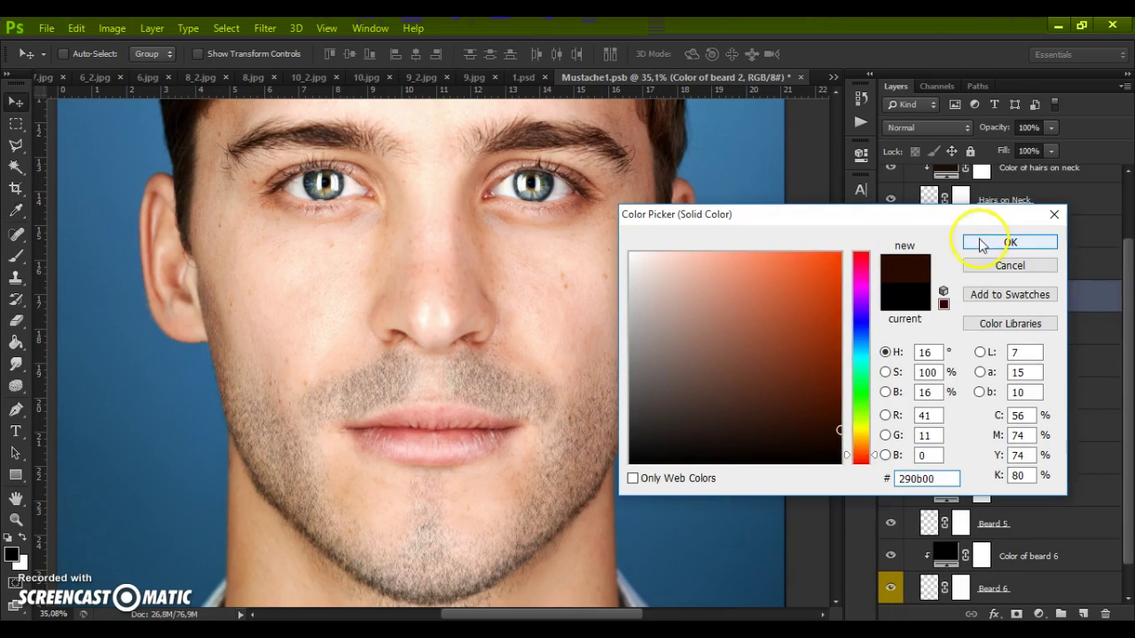
{"action": "left_click", "coordinate": [982, 242]}
Step: Set the Color of beard 3 fill to a brown sampled from the man's hair at the temple
{"action": "scroll", "coordinate": [945, 363], "scroll_direction": "down", "scroll_amount": 1}
{"action": "double_click", "coordinate": [945, 326]}
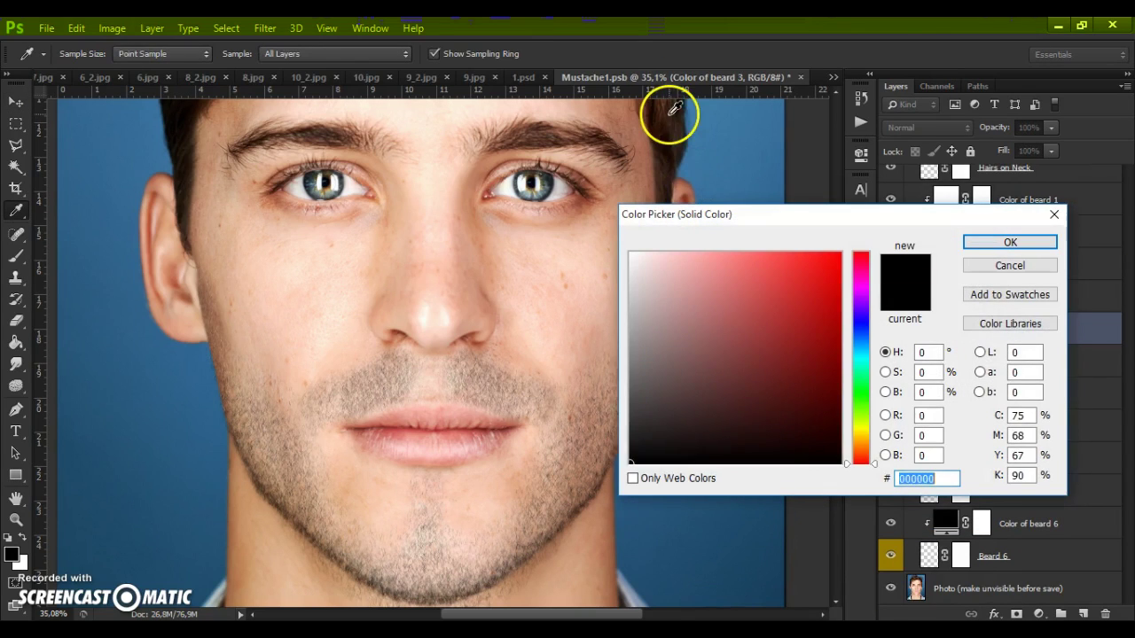
{"action": "left_click", "coordinate": [668, 111]}
{"action": "left_click", "coordinate": [971, 244]}
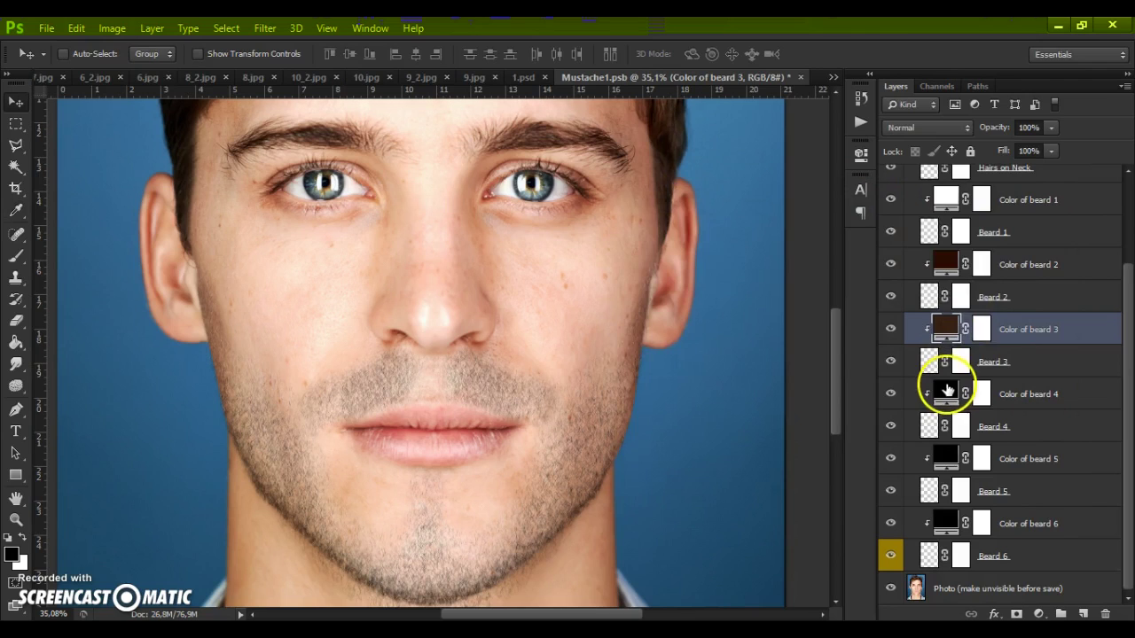
Step: Set the Color of beard 4 fill to dark brown 2c1e13, sampled from the hair above the ear
{"action": "double_click", "coordinate": [945, 385]}
{"action": "left_click", "coordinate": [193, 131]}
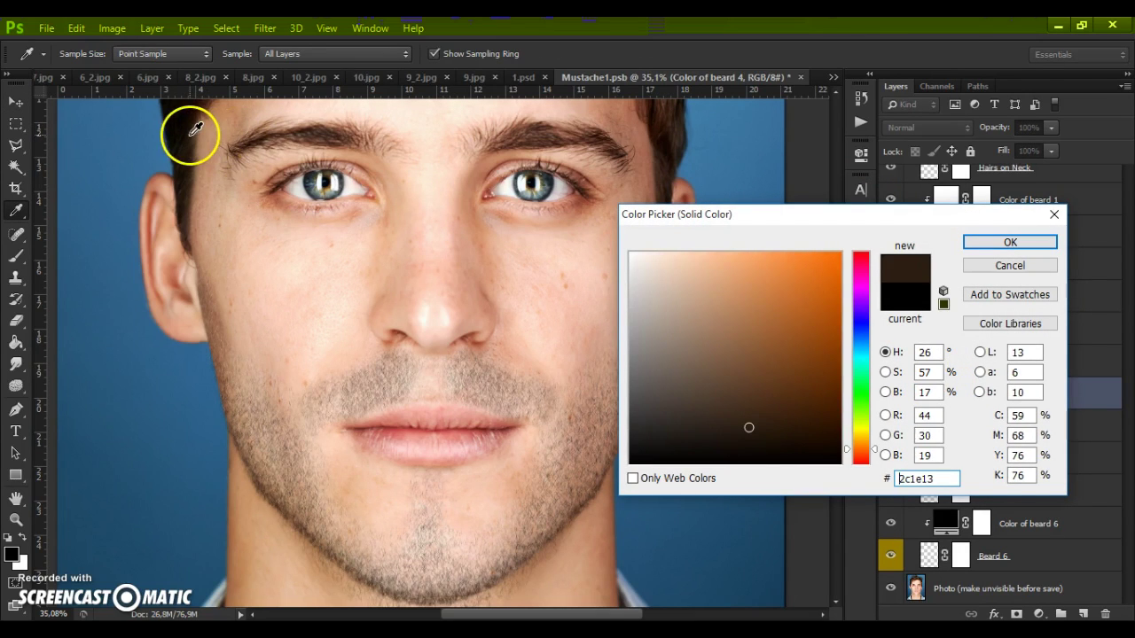
{"action": "left_click", "coordinate": [1010, 242]}
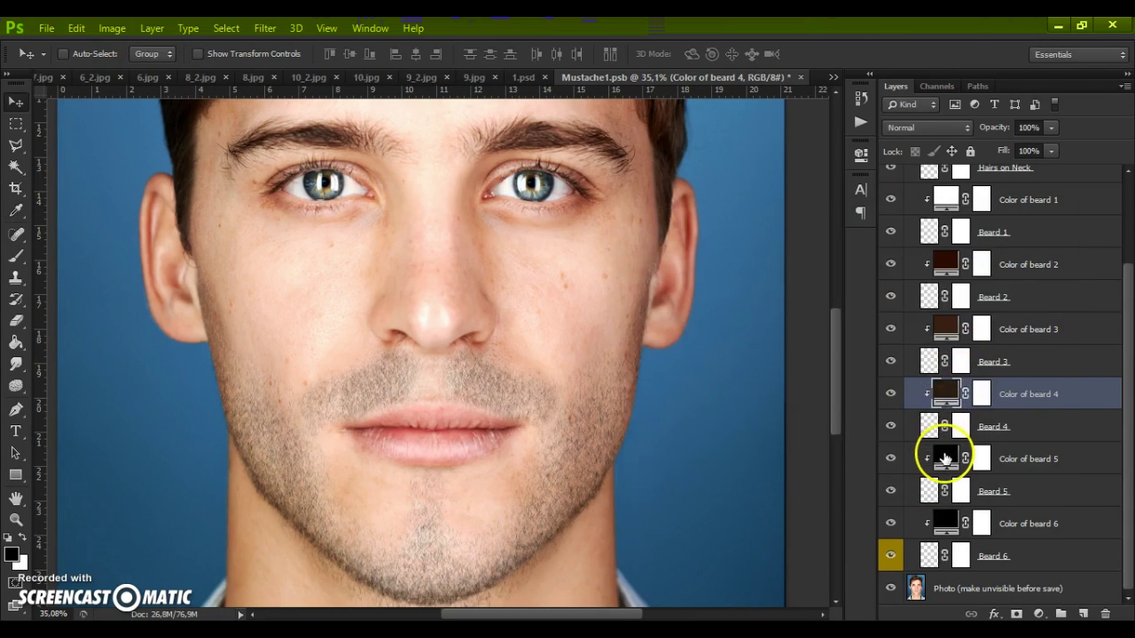
Step: Set the Color of beard 5 fill to dark brown 220d09
{"action": "double_click", "coordinate": [945, 456]}
{"action": "left_click", "coordinate": [692, 168]}
{"action": "left_click_drag", "start_coordinate": [816, 420], "coordinate": [785, 435]}
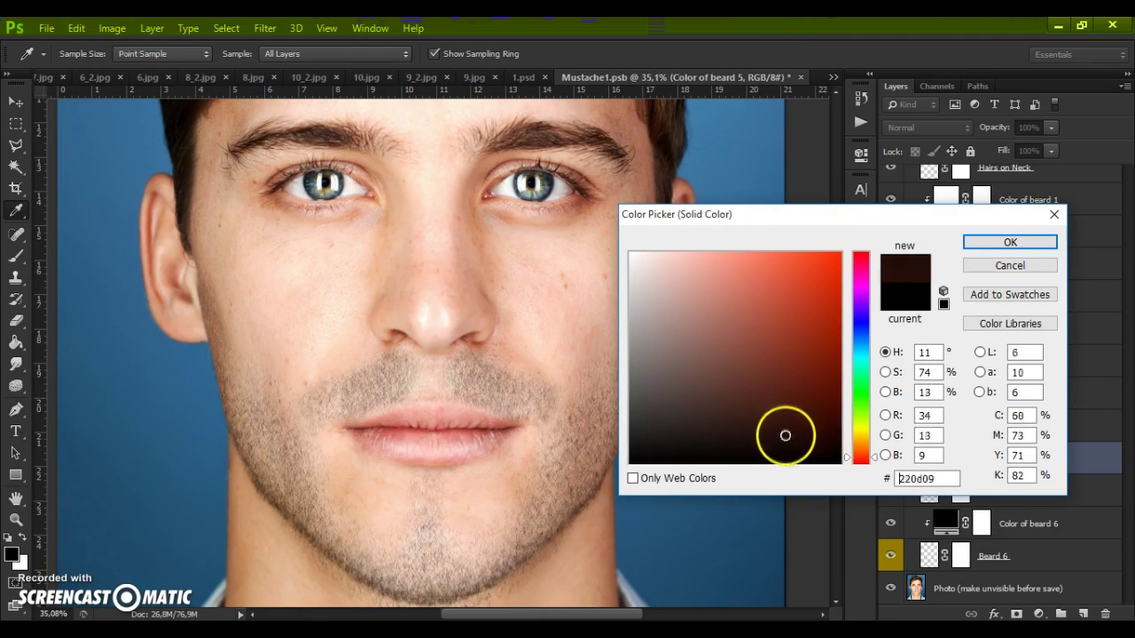
{"action": "left_click", "coordinate": [1010, 242]}
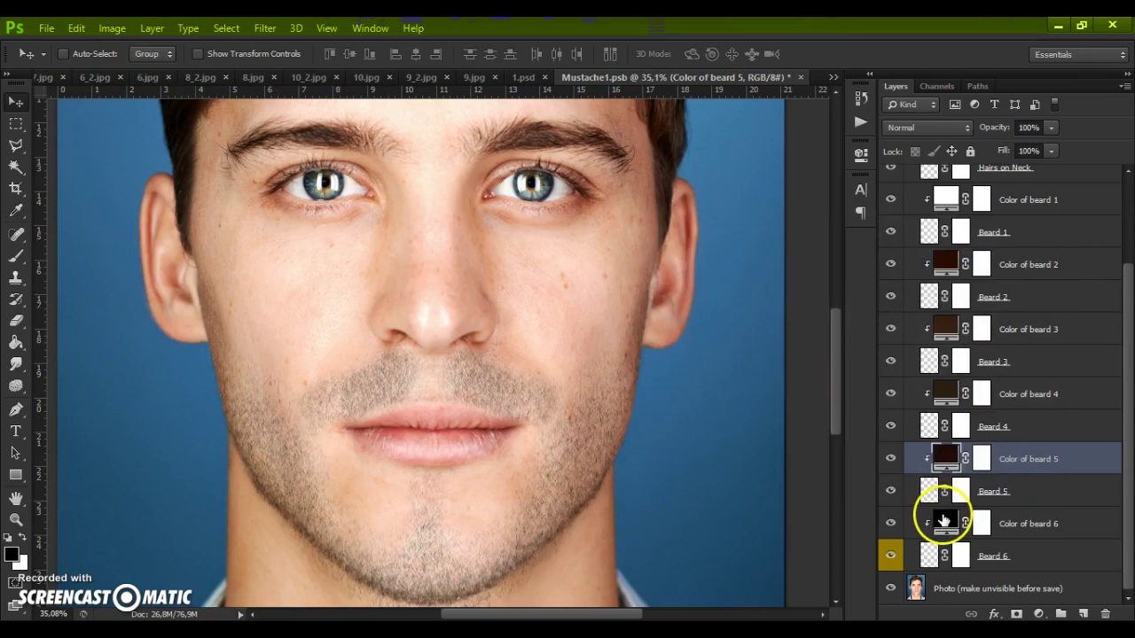
Step: Set the Color of beard 6 fill to near-black brown 150704, sampled from the man's hair
{"action": "double_click", "coordinate": [945, 521]}
{"action": "left_click", "coordinate": [667, 138]}
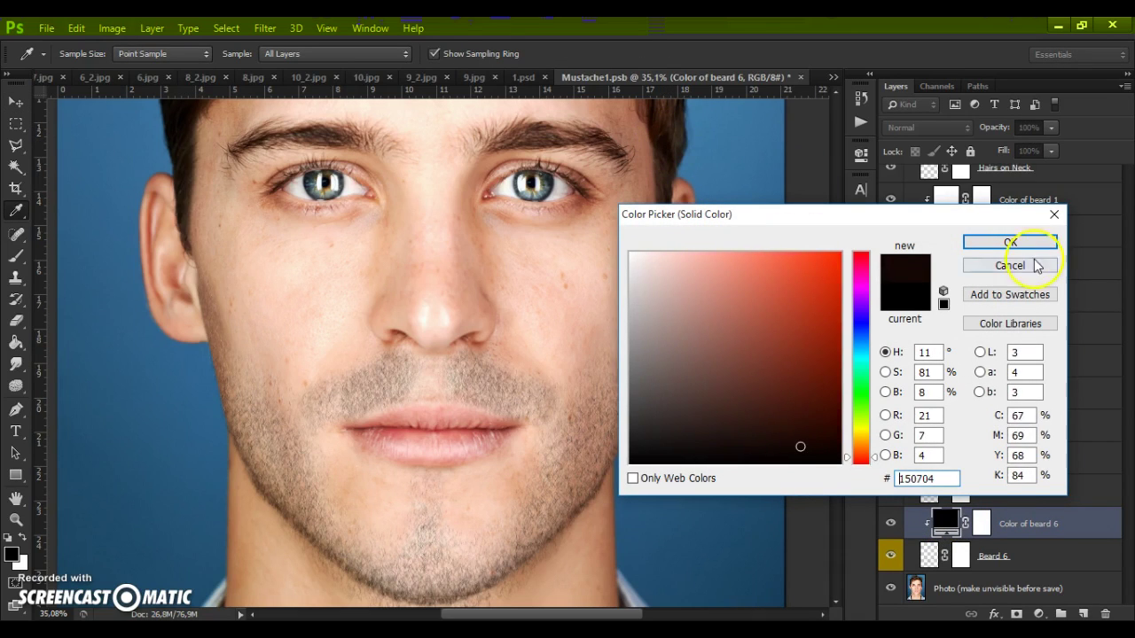
{"action": "left_click", "coordinate": [1010, 242]}
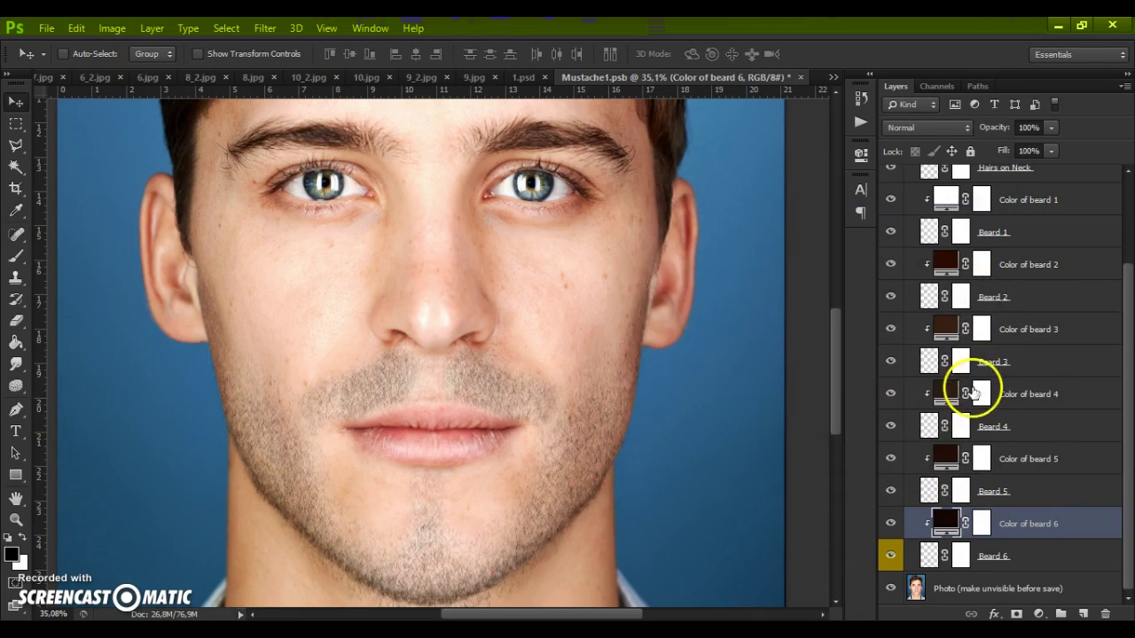
Step: Hide the Photo (make unvisible before save) layer and close Mustache1.psb with its changes saved
{"action": "scroll", "coordinate": [975, 387], "scroll_direction": "up", "scroll_amount": 3}
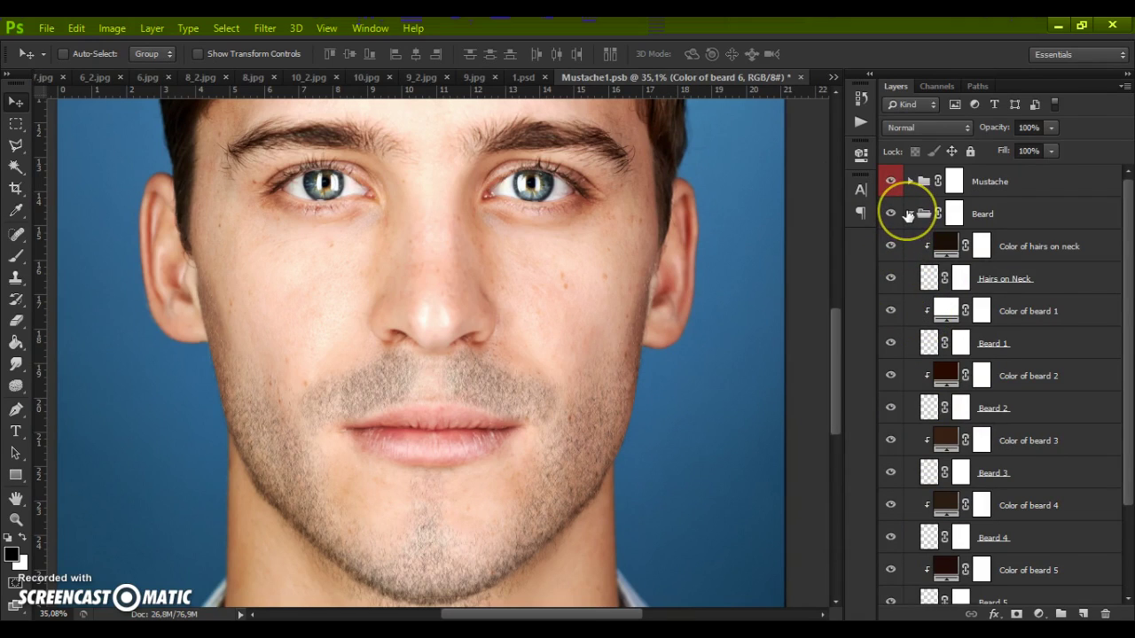
{"action": "left_click", "coordinate": [908, 214]}
{"action": "left_click", "coordinate": [916, 245]}
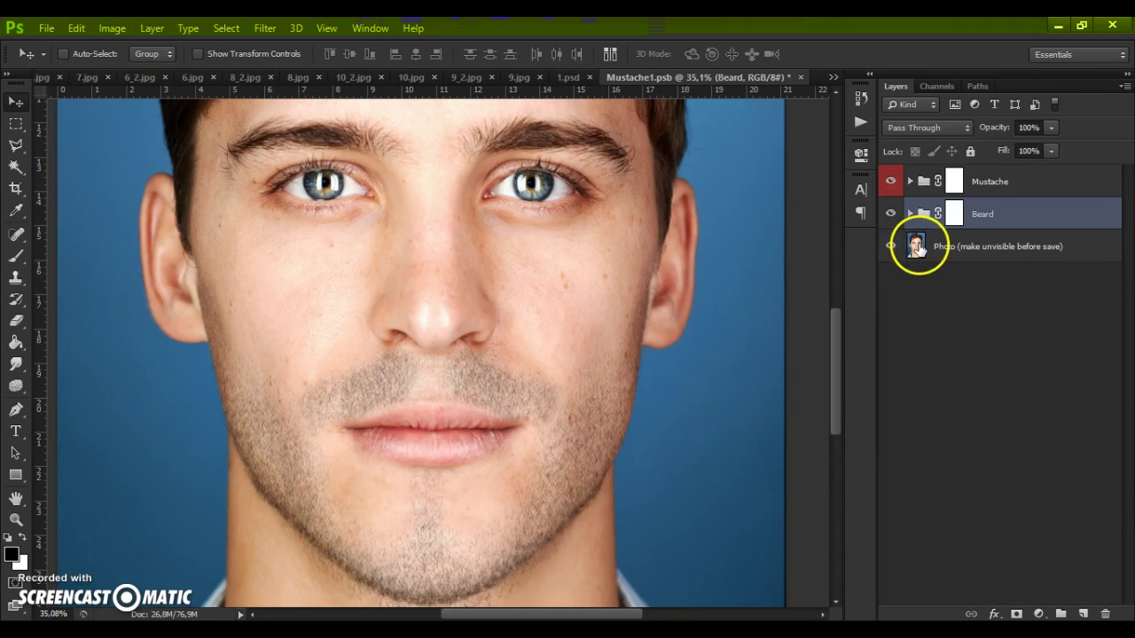
{"action": "left_click", "coordinate": [917, 246]}
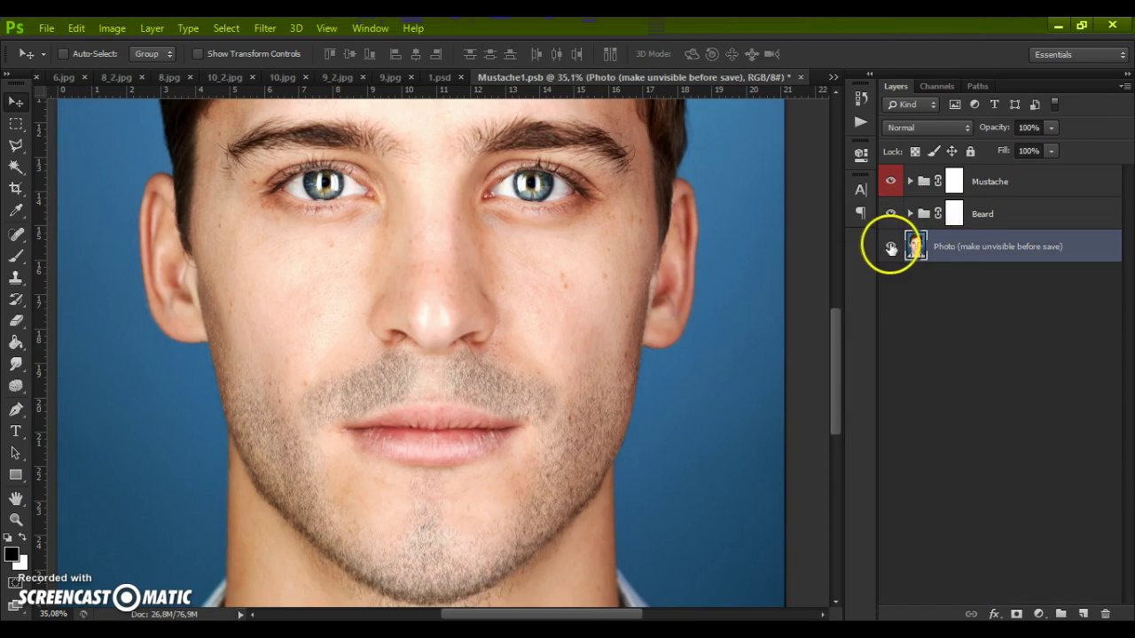
{"action": "left_click", "coordinate": [890, 248]}
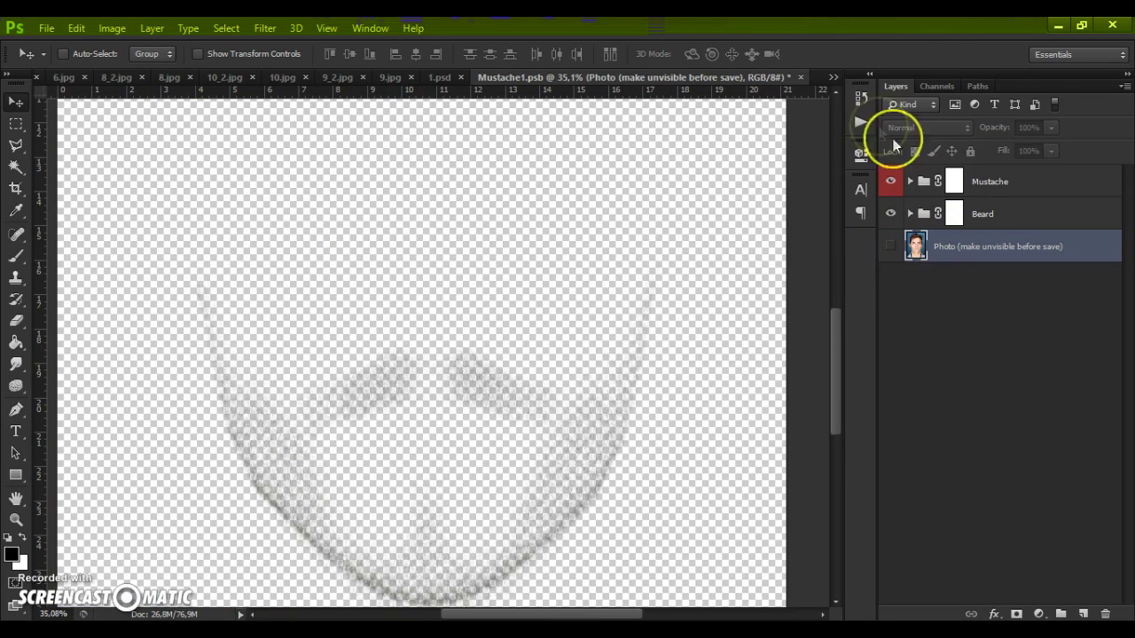
{"action": "left_click", "coordinate": [800, 78]}
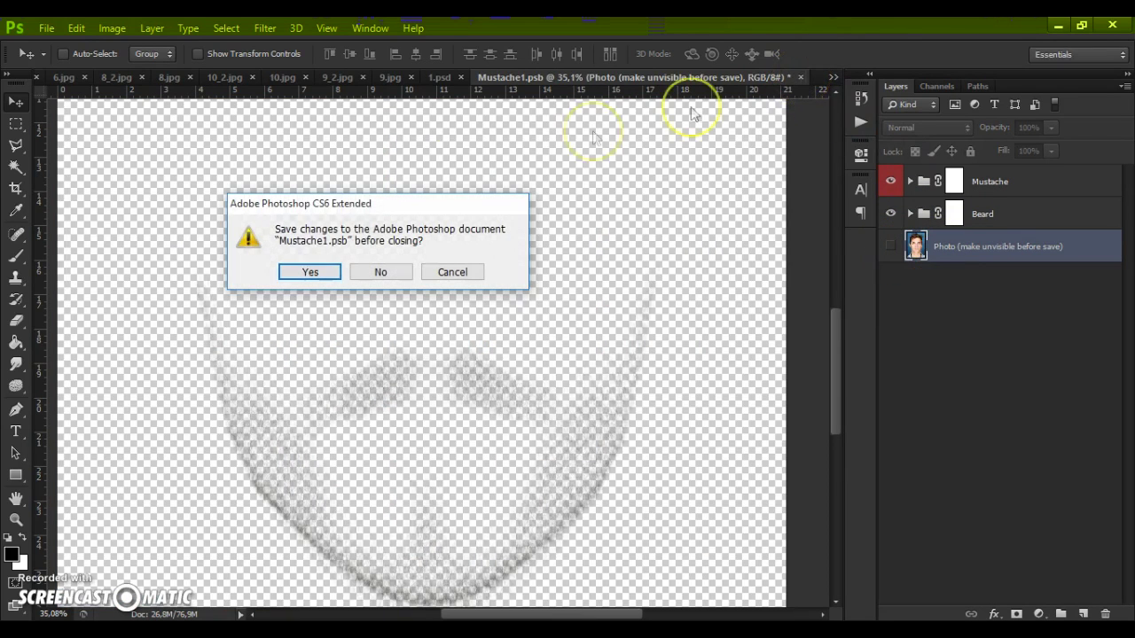
{"action": "left_click", "coordinate": [310, 273]}
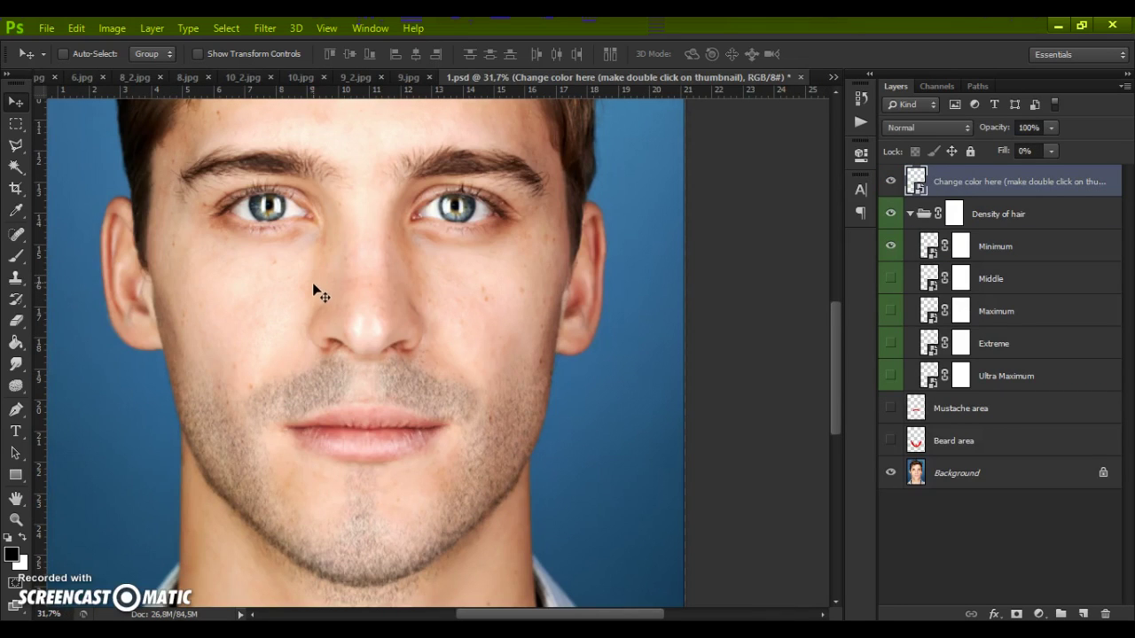
Step: Try the denser hair layers in the Density of hair group, leaving only Minimum and Middle visible
{"action": "scroll", "coordinate": [328, 417], "scroll_direction": "up", "scroll_amount": 3}
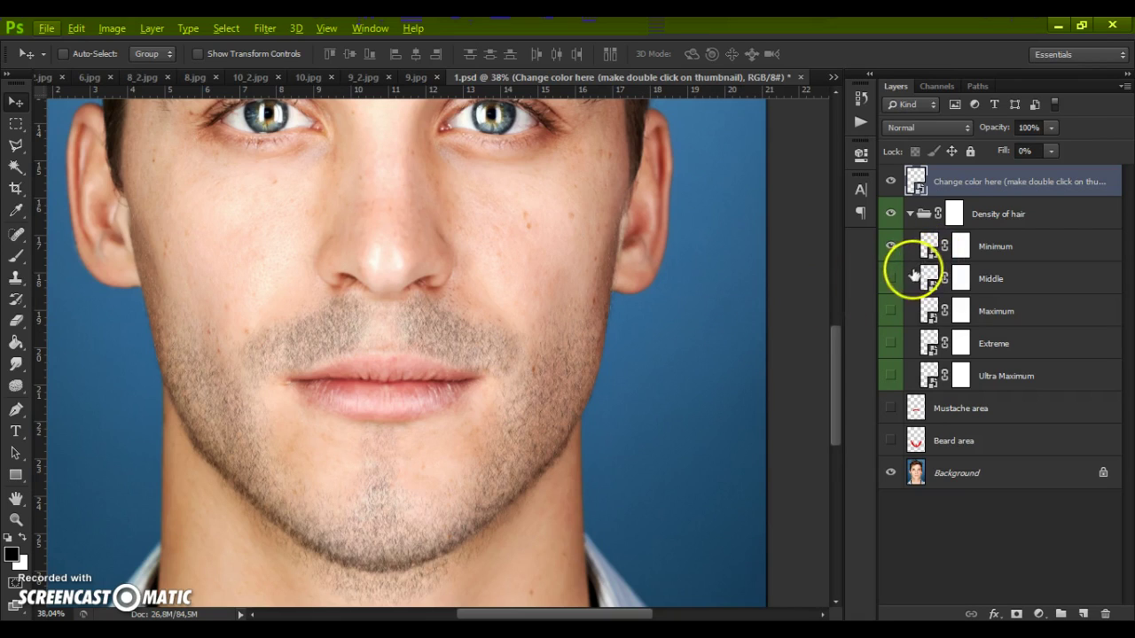
{"action": "left_click_drag", "start_coordinate": [894, 280], "coordinate": [892, 376]}
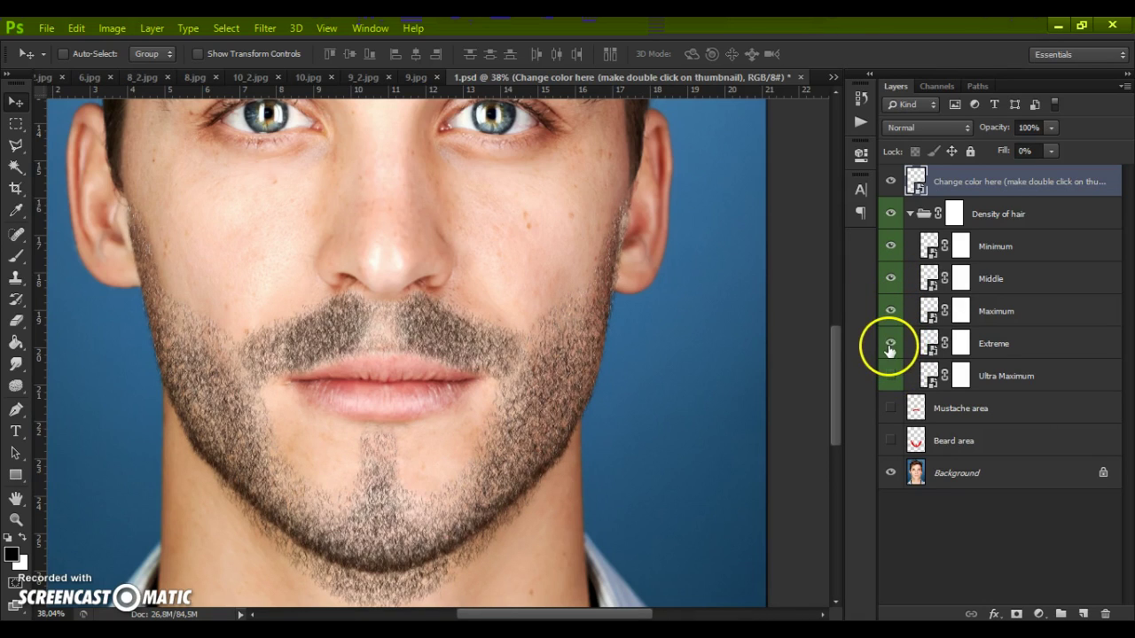
{"action": "left_click", "coordinate": [889, 346]}
{"action": "scroll", "coordinate": [301, 350], "scroll_direction": "up", "scroll_amount": 3}
{"action": "left_click", "coordinate": [890, 343]}
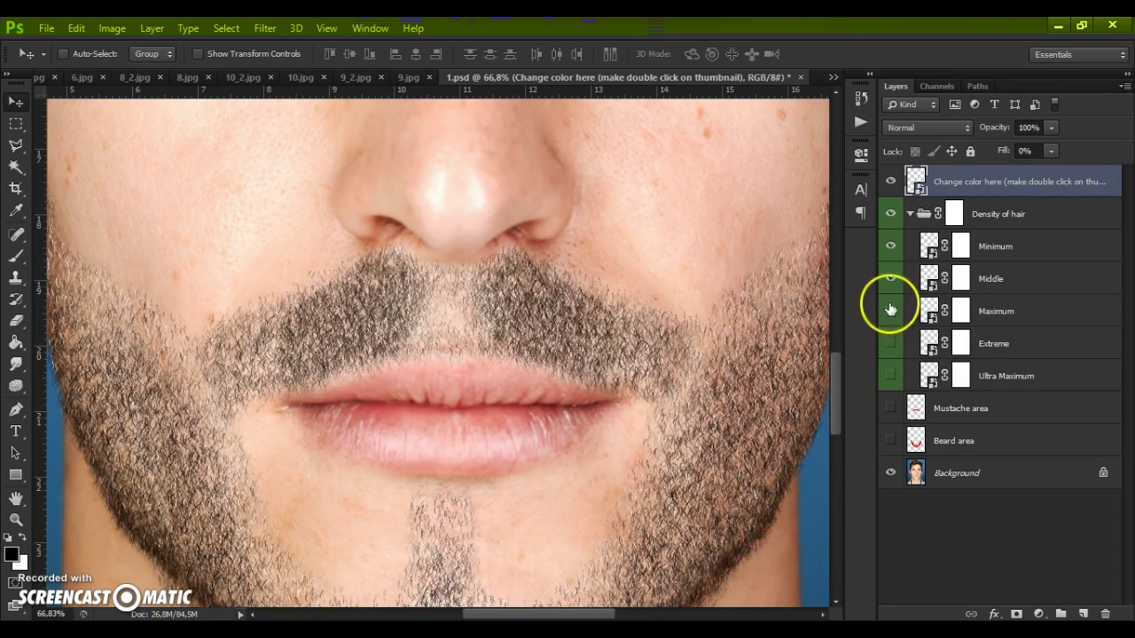
{"action": "left_click", "coordinate": [889, 311]}
Step: Inspect the beard up close, reopen the Change color here smart object and show its Photo layer
{"action": "left_click_drag", "start_coordinate": [543, 613], "coordinate": [589, 614]}
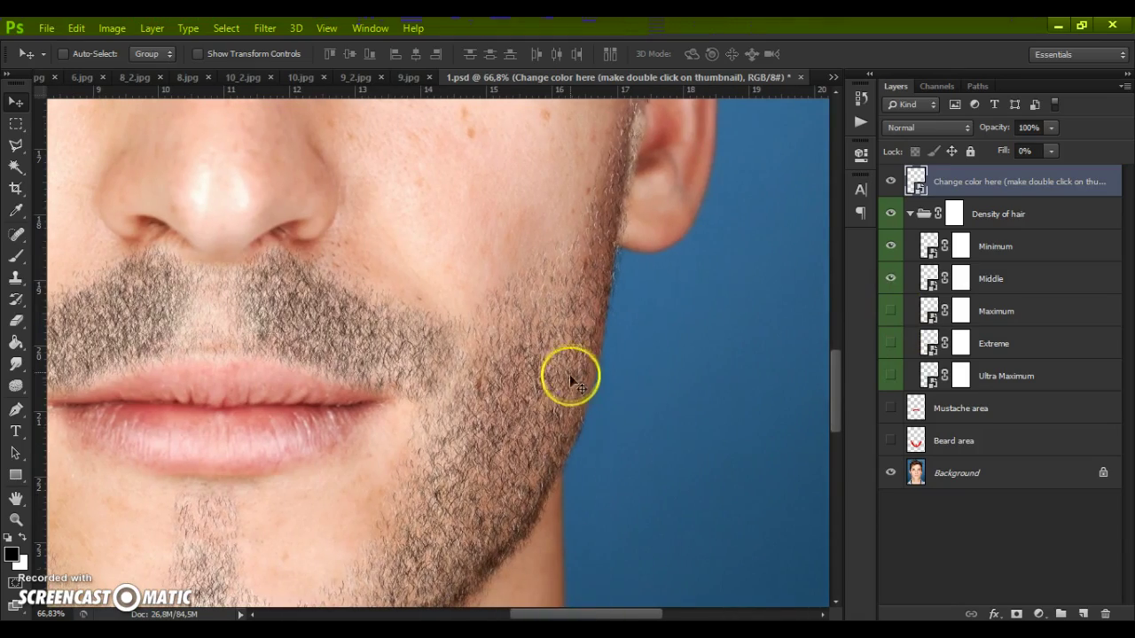
{"action": "scroll", "coordinate": [570, 373], "scroll_direction": "up", "scroll_amount": 3}
{"action": "scroll", "coordinate": [577, 383], "scroll_direction": "down", "scroll_amount": 6}
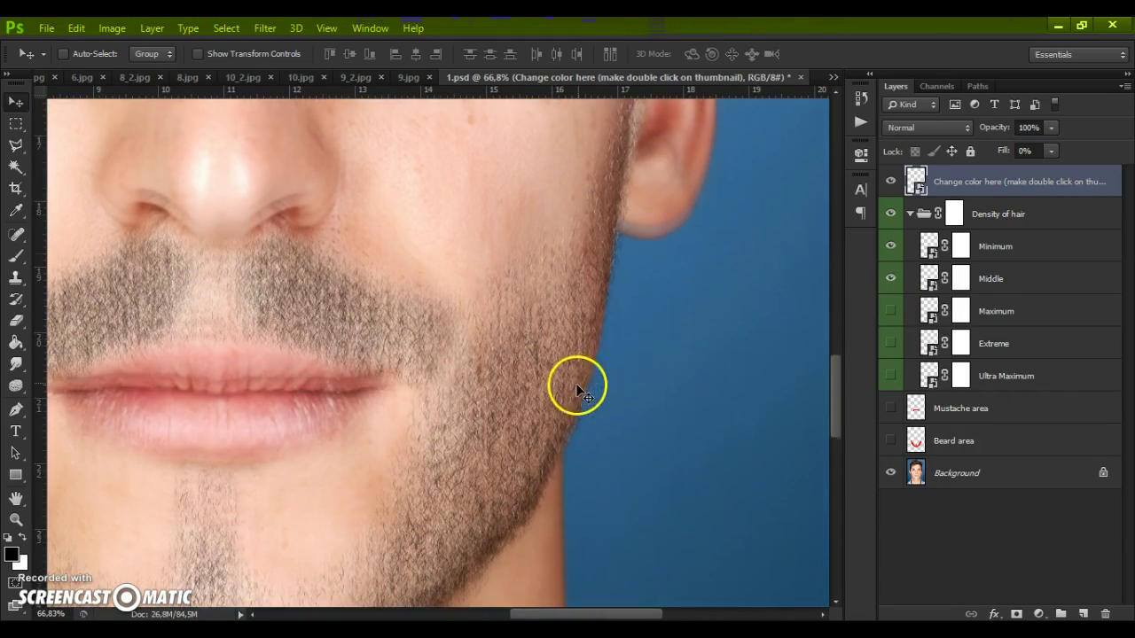
{"action": "left_click_drag", "start_coordinate": [591, 613], "coordinate": [534, 612]}
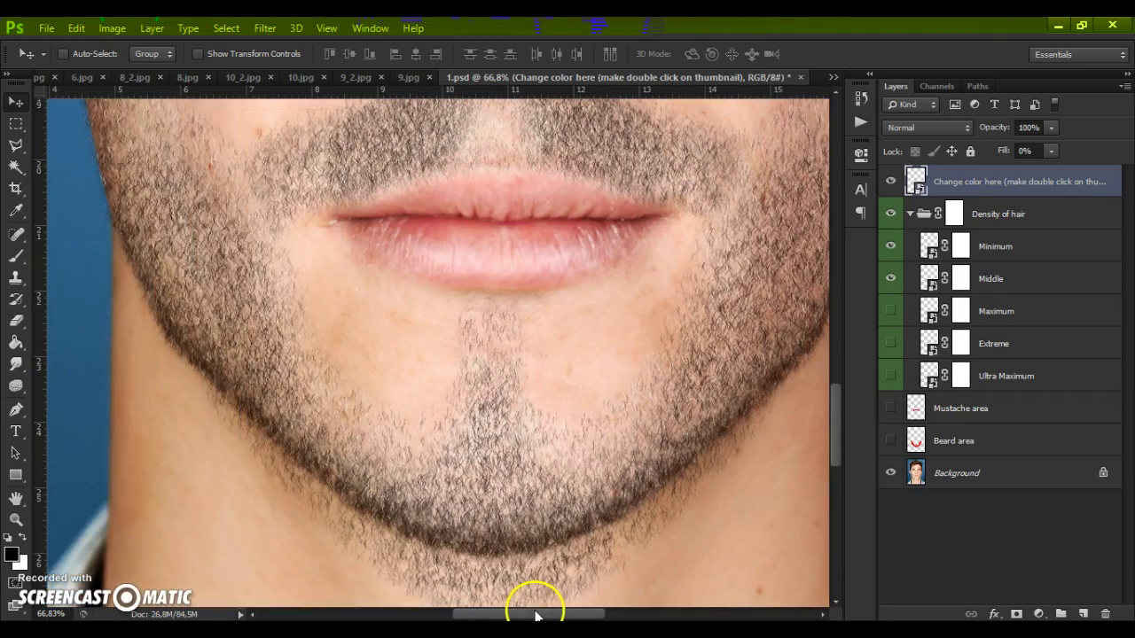
{"action": "scroll", "coordinate": [541, 376], "scroll_direction": "down", "scroll_amount": 6}
{"action": "scroll", "coordinate": [548, 379], "scroll_direction": "up", "scroll_amount": 5}
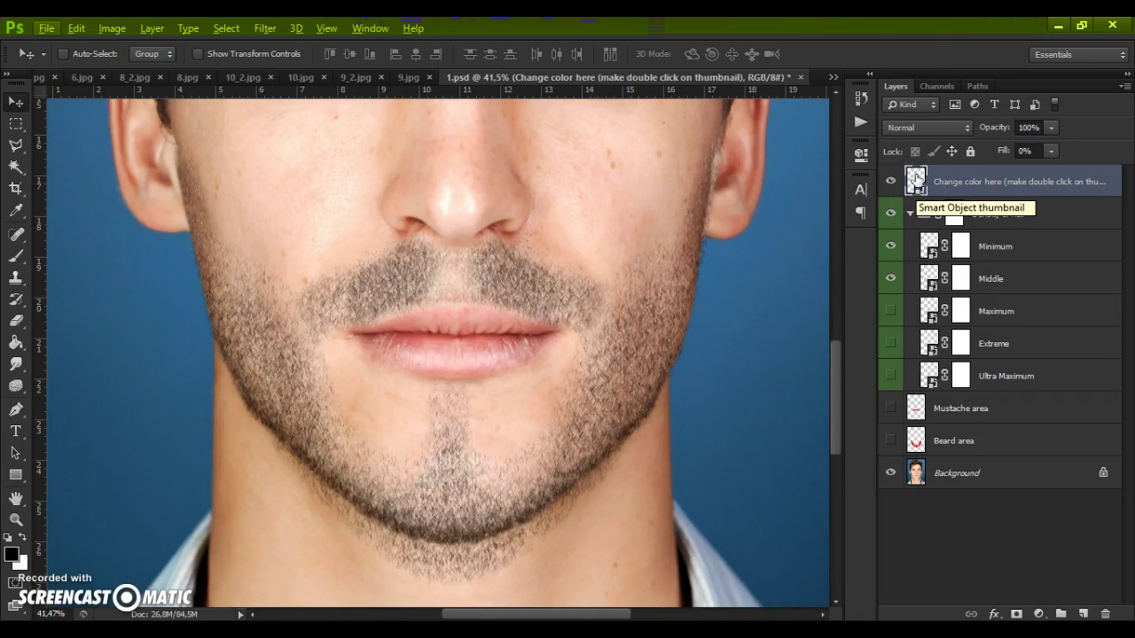
{"action": "double_click", "coordinate": [916, 178]}
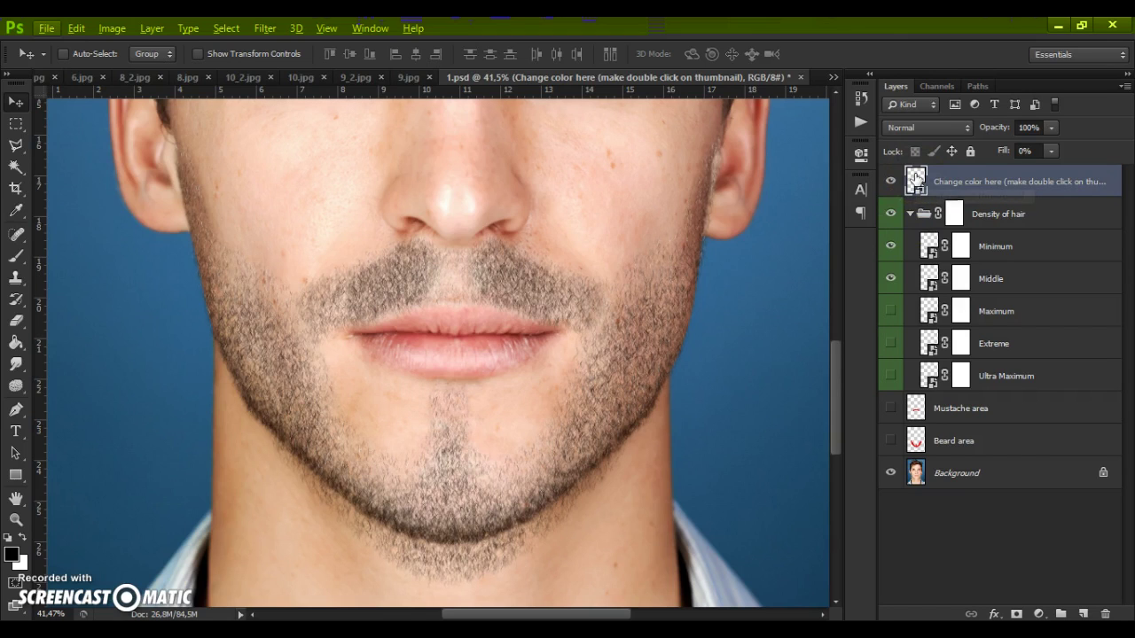
{"action": "left_click", "coordinate": [448, 303]}
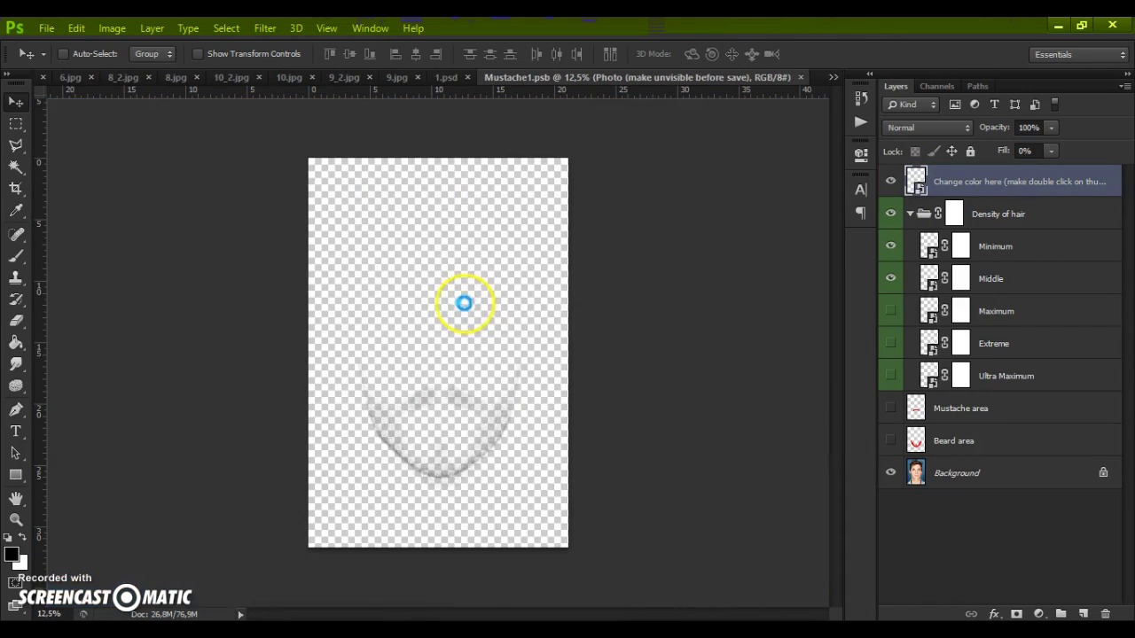
{"action": "left_click", "coordinate": [890, 247]}
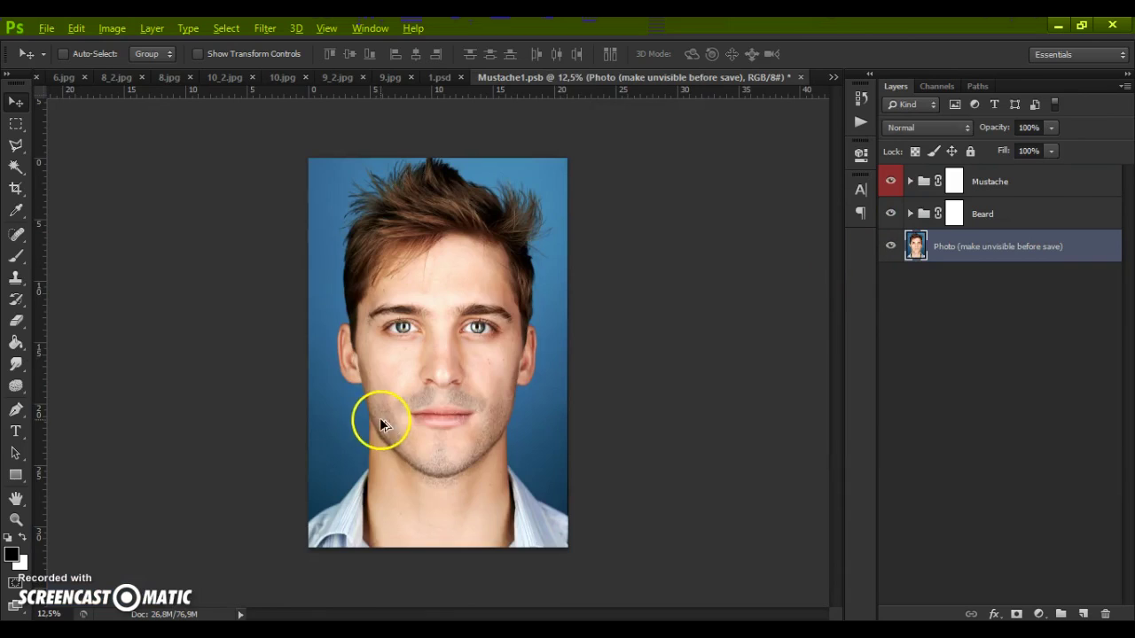
Step: In the Mustache group, set the Color of mustache 1 fill to white ffffff
{"action": "scroll", "coordinate": [376, 418], "scroll_direction": "up", "scroll_amount": 5}
{"action": "scroll", "coordinate": [448, 434], "scroll_direction": "up", "scroll_amount": 1}
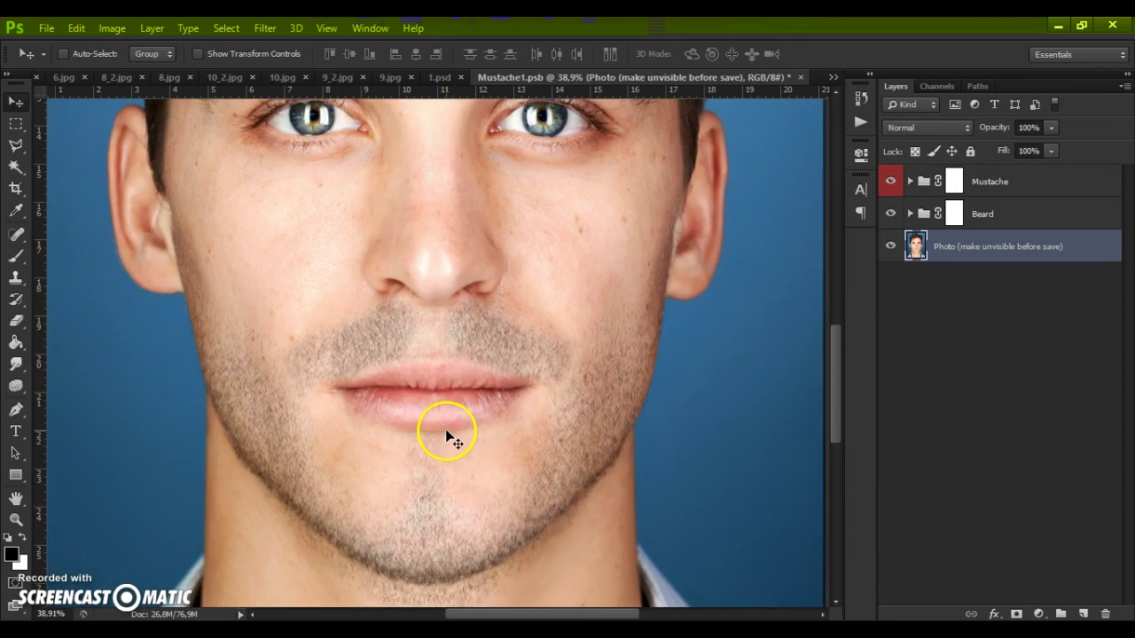
{"action": "scroll", "coordinate": [487, 406], "scroll_direction": "down", "scroll_amount": 1}
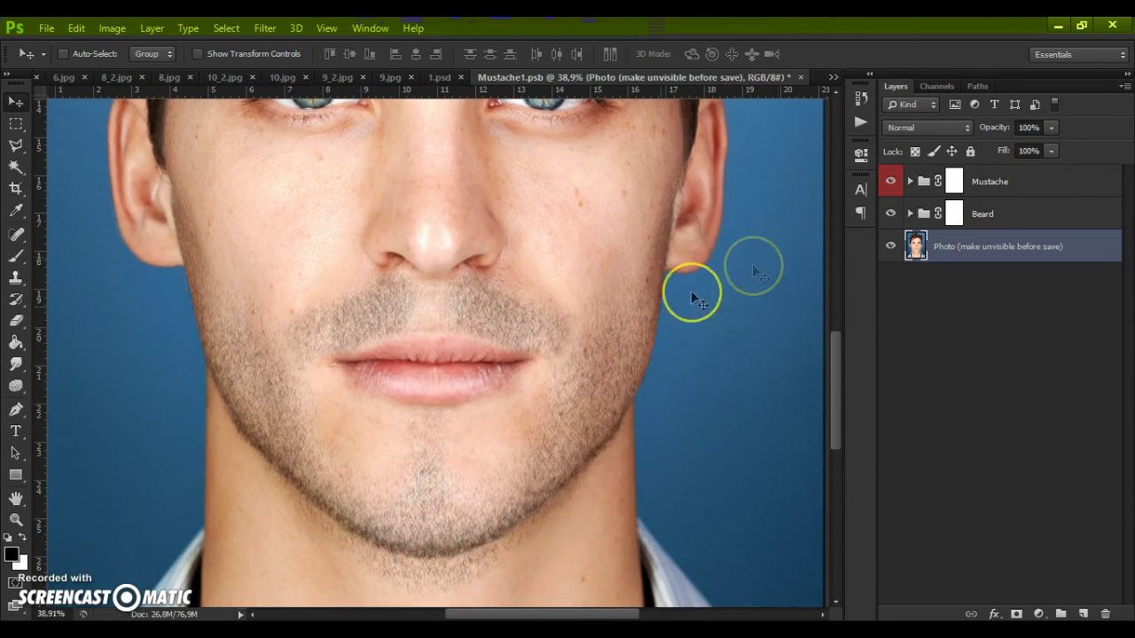
{"action": "left_click", "coordinate": [909, 182]}
{"action": "double_click", "coordinate": [947, 210]}
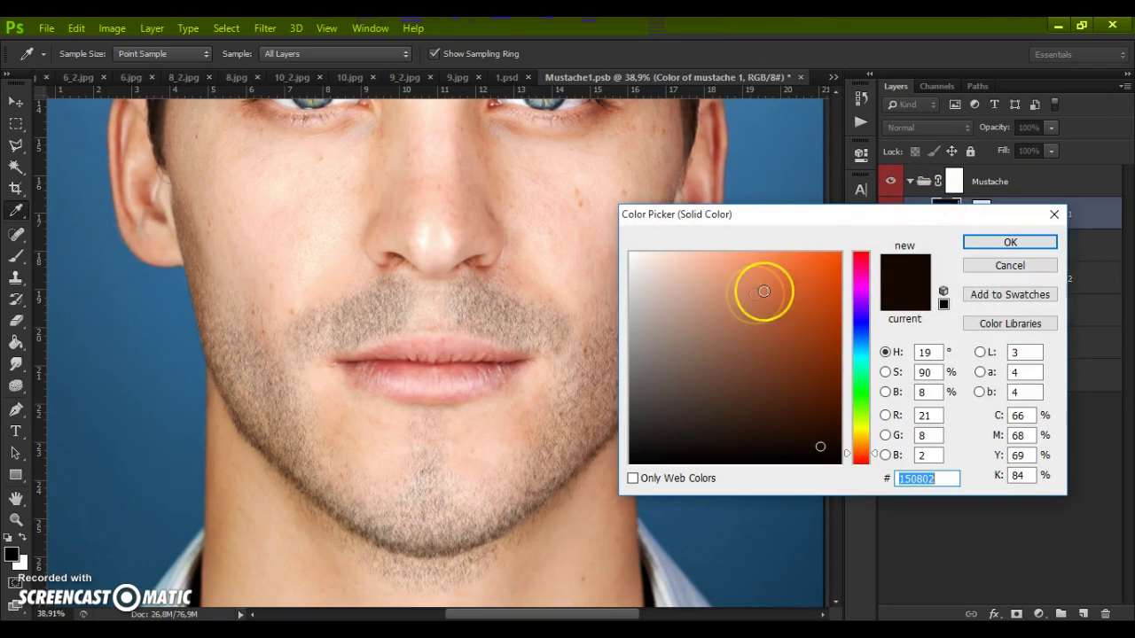
{"action": "left_click_drag", "start_coordinate": [768, 292], "coordinate": [536, 168]}
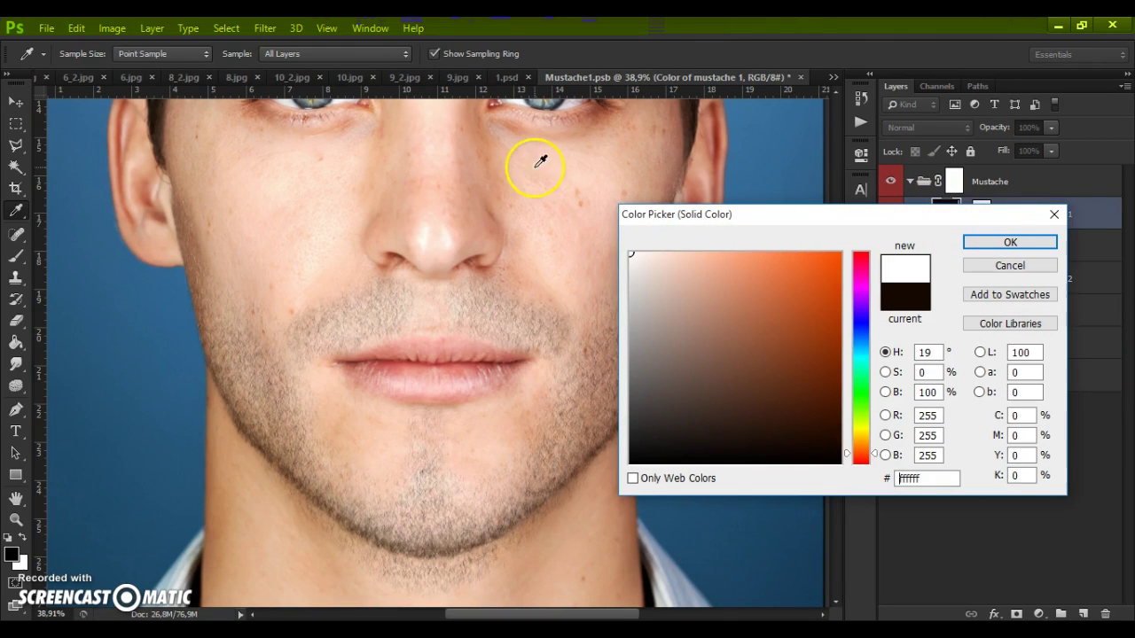
{"action": "left_click", "coordinate": [980, 250]}
Step: Set the Color of mustache 2 fill to a neutral gray
{"action": "double_click", "coordinate": [945, 277]}
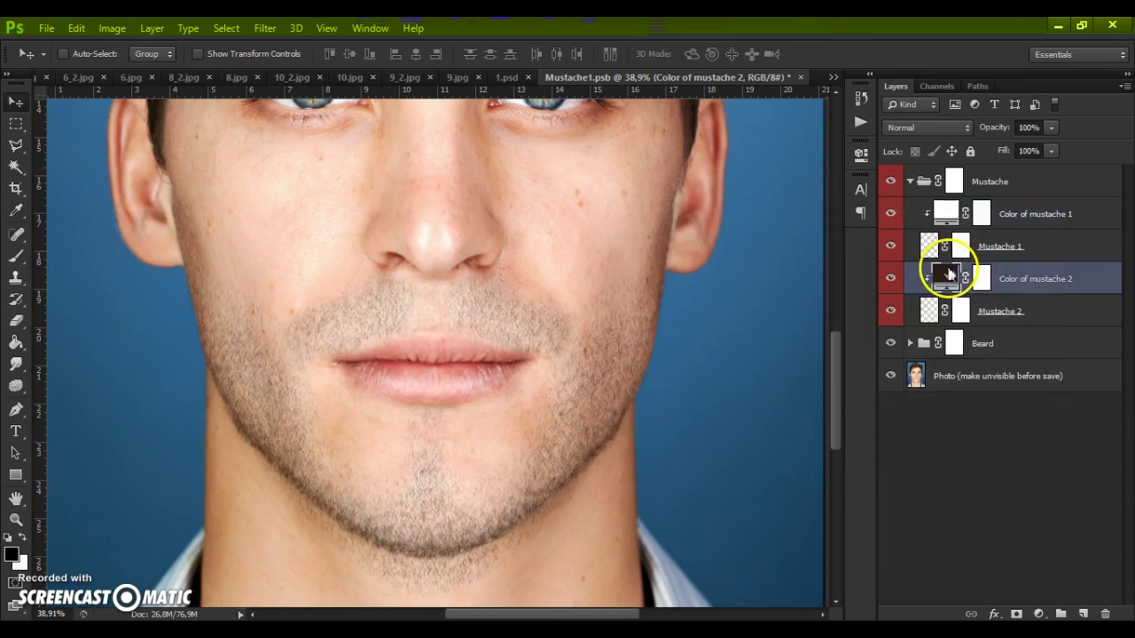
{"action": "mouse_move", "coordinate": [716, 287]}
{"action": "left_mouse_down"}
{"action": "mouse_move", "coordinate": [595, 299]}
{"action": "mouse_move", "coordinate": [611, 306]}
{"action": "left_mouse_up"}
{"action": "mouse_move", "coordinate": [641, 347]}
{"action": "left_mouse_down"}
{"action": "mouse_move", "coordinate": [659, 398]}
{"action": "mouse_move", "coordinate": [587, 418]}
{"action": "left_mouse_up"}
{"action": "mouse_move", "coordinate": [633, 376]}
{"action": "left_mouse_down"}
{"action": "mouse_move", "coordinate": [618, 381]}
{"action": "mouse_move", "coordinate": [629, 404]}
{"action": "left_mouse_up"}
{"action": "left_click", "coordinate": [981, 250]}
Step: Collapse the Mustache group and set the Color of hairs on neck fill in the Beard group to white ffffff
{"action": "left_click", "coordinate": [910, 180]}
{"action": "double_click", "coordinate": [922, 249]}
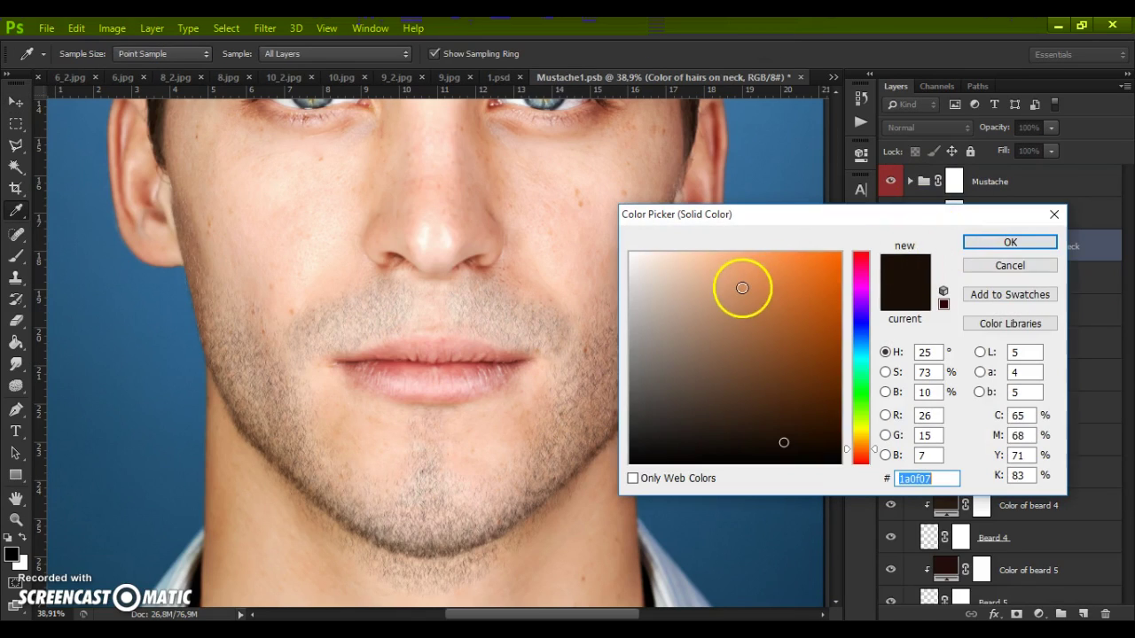
{"action": "left_click", "coordinate": [1009, 265]}
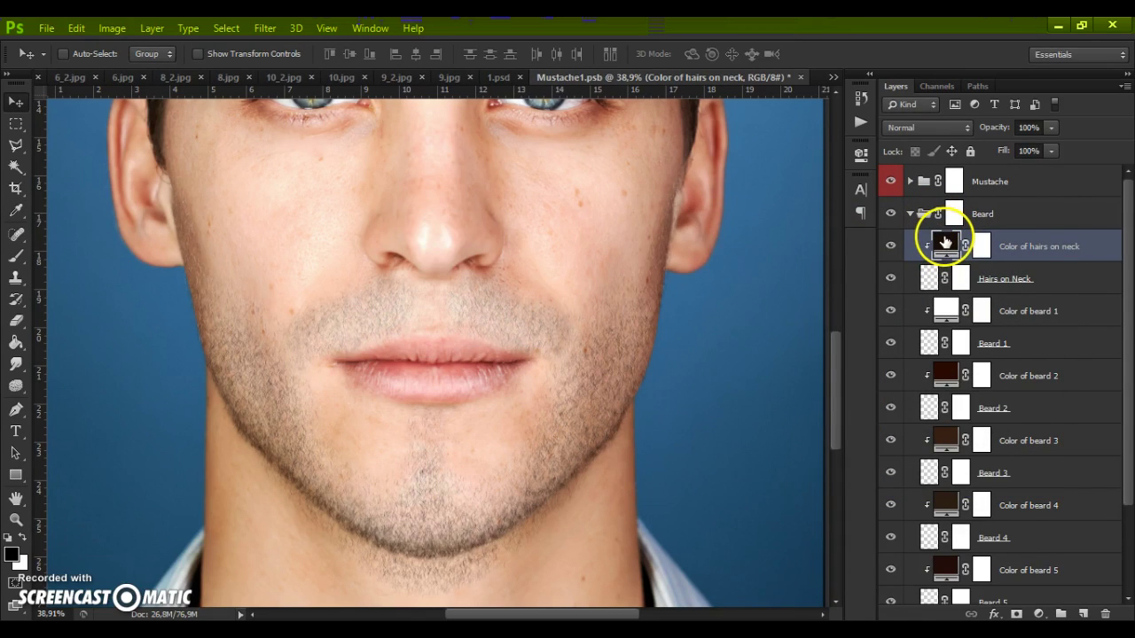
{"action": "double_click", "coordinate": [945, 243]}
{"action": "left_click_drag", "start_coordinate": [719, 293], "coordinate": [588, 190]}
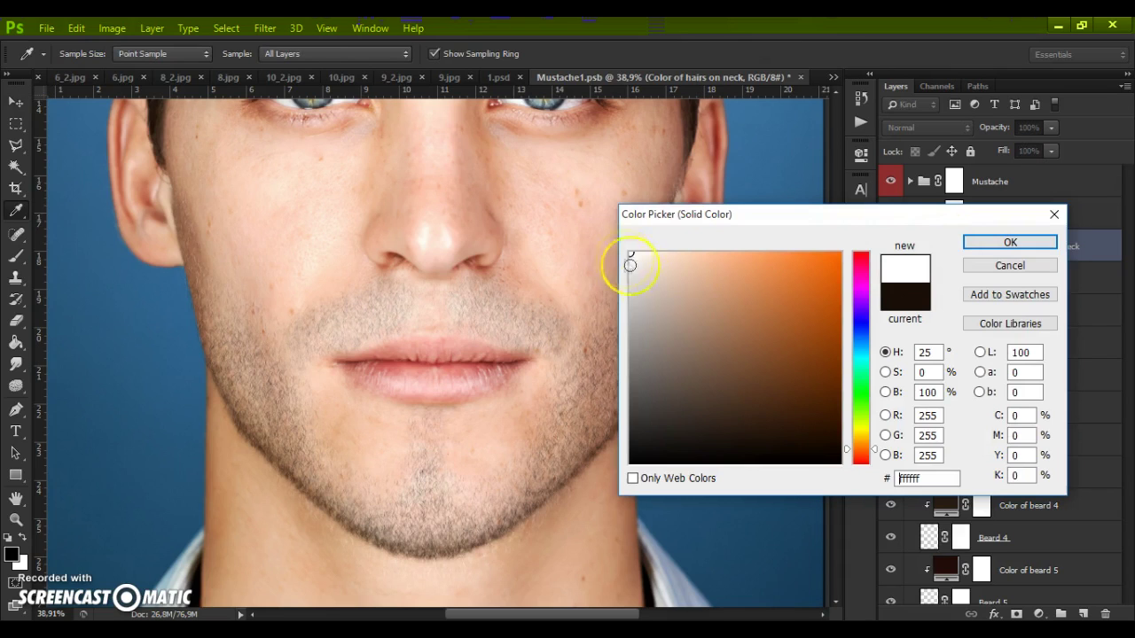
{"action": "mouse_move", "coordinate": [688, 326]}
{"action": "left_mouse_down"}
{"action": "mouse_move", "coordinate": [676, 370]}
{"action": "mouse_move", "coordinate": [591, 426]}
{"action": "mouse_move", "coordinate": [664, 410]}
{"action": "mouse_move", "coordinate": [643, 355]}
{"action": "mouse_move", "coordinate": [526, 203]}
{"action": "left_mouse_up"}
{"action": "left_click", "coordinate": [1010, 242]}
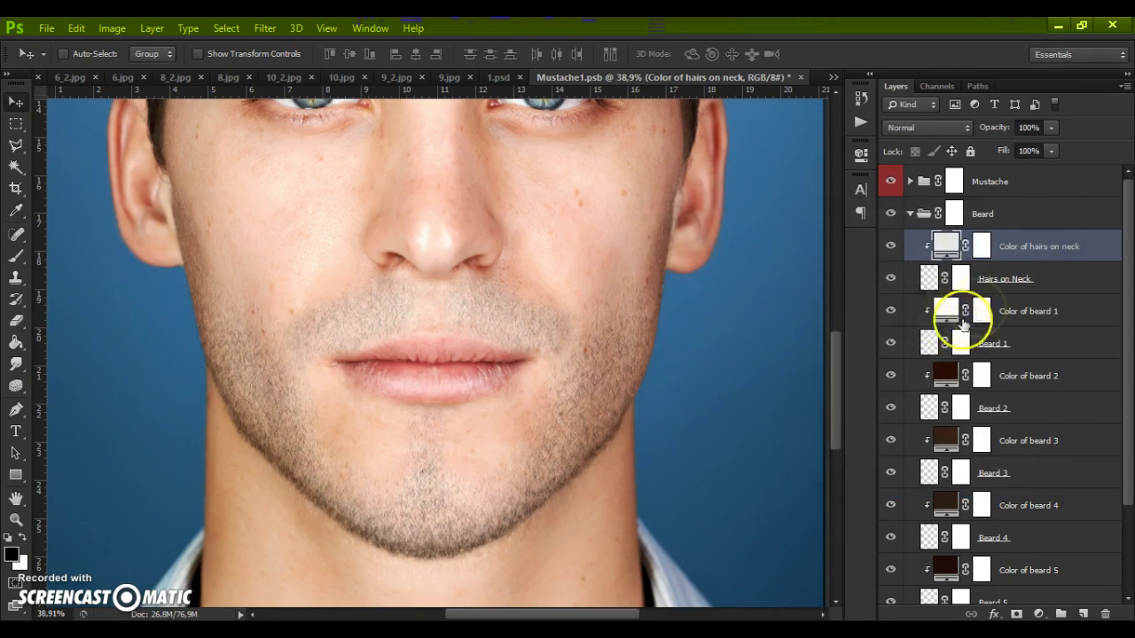
{"action": "double_click", "coordinate": [946, 372]}
{"action": "left_click_drag", "start_coordinate": [683, 299], "coordinate": [590, 235]}
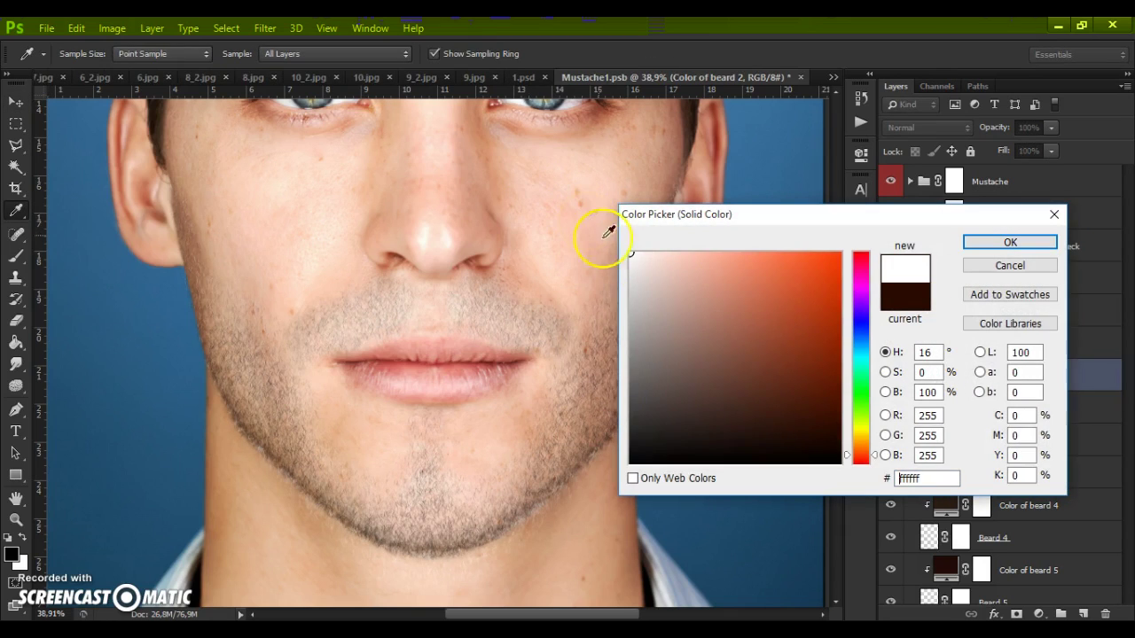
{"action": "left_click", "coordinate": [1010, 265]}
{"action": "key", "text": "v"}
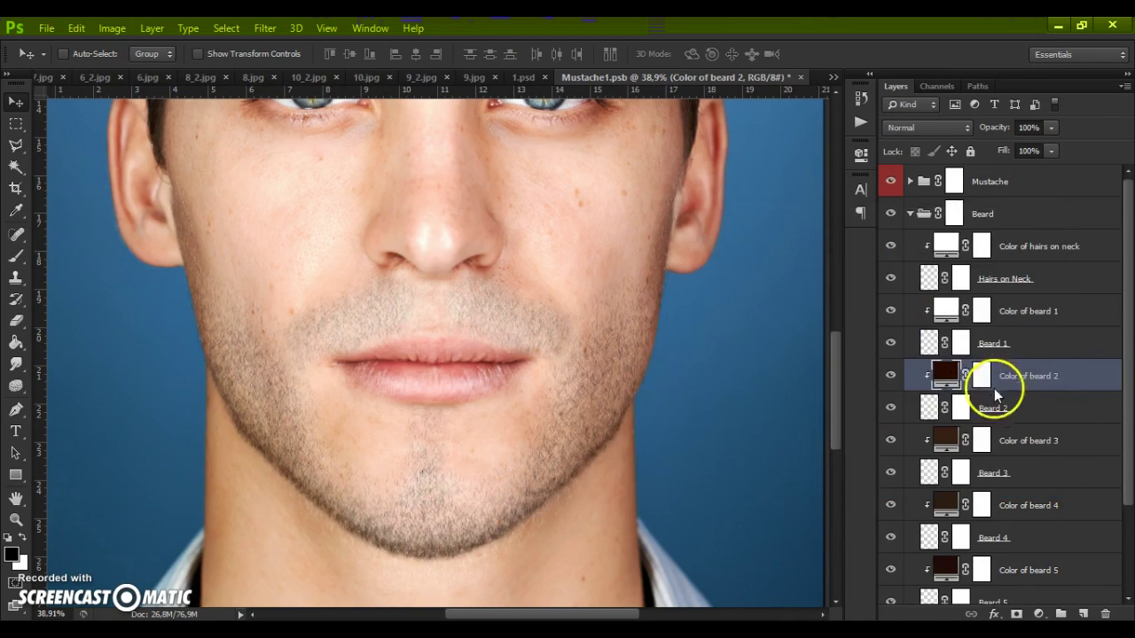
Step: Set the Color of beard 6 fill to white ffffff
{"action": "scroll", "coordinate": [984, 417], "scroll_direction": "down", "scroll_amount": 2}
{"action": "double_click", "coordinate": [945, 523]}
{"action": "left_click_drag", "start_coordinate": [790, 408], "coordinate": [552, 185]}
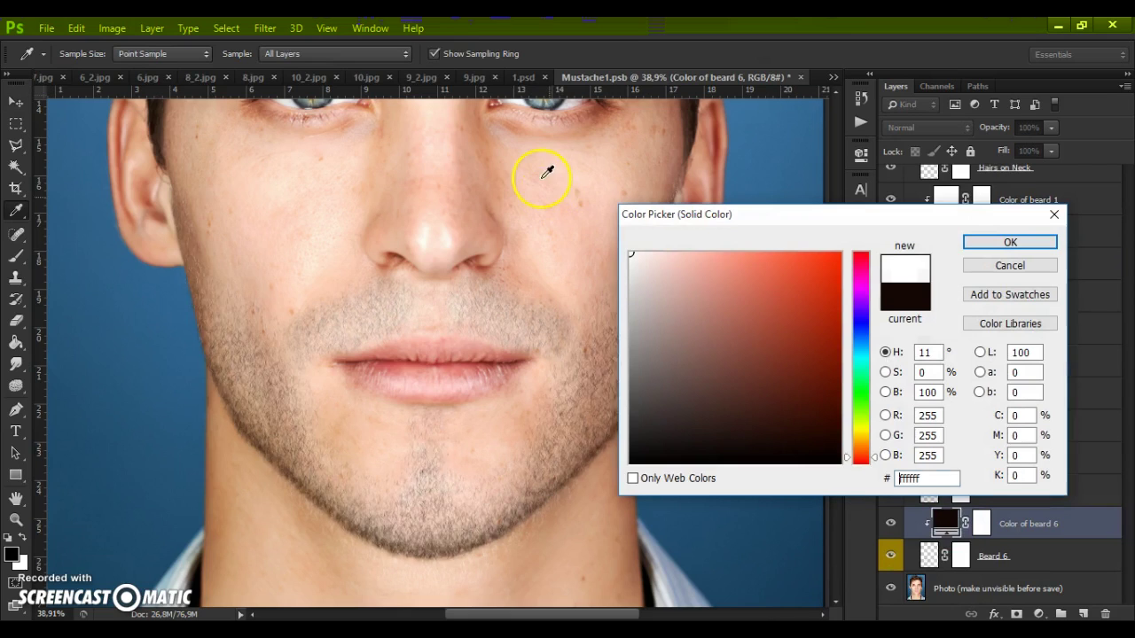
{"action": "left_click", "coordinate": [976, 249]}
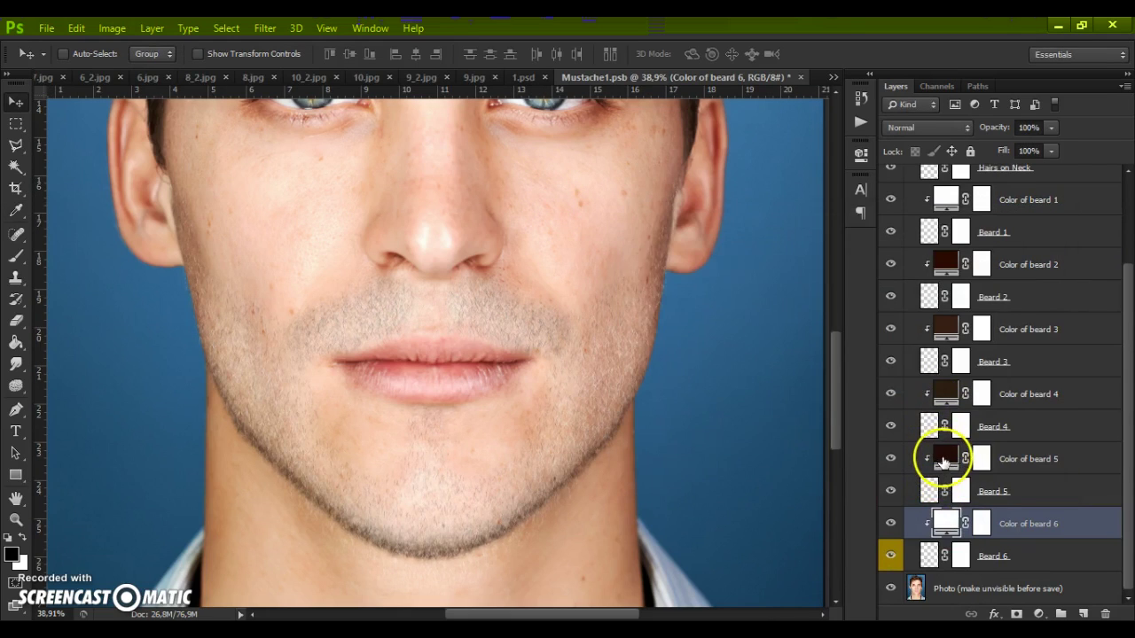
Step: Set the Color of beard 5 fill to a neutral near-black
{"action": "double_click", "coordinate": [942, 456]}
{"action": "mouse_move", "coordinate": [811, 385]}
{"action": "left_mouse_down"}
{"action": "mouse_move", "coordinate": [585, 225]}
{"action": "mouse_move", "coordinate": [548, 184]}
{"action": "left_mouse_up"}
{"action": "left_click_drag", "start_coordinate": [676, 333], "coordinate": [777, 332]}
{"action": "left_click", "coordinate": [996, 245]}
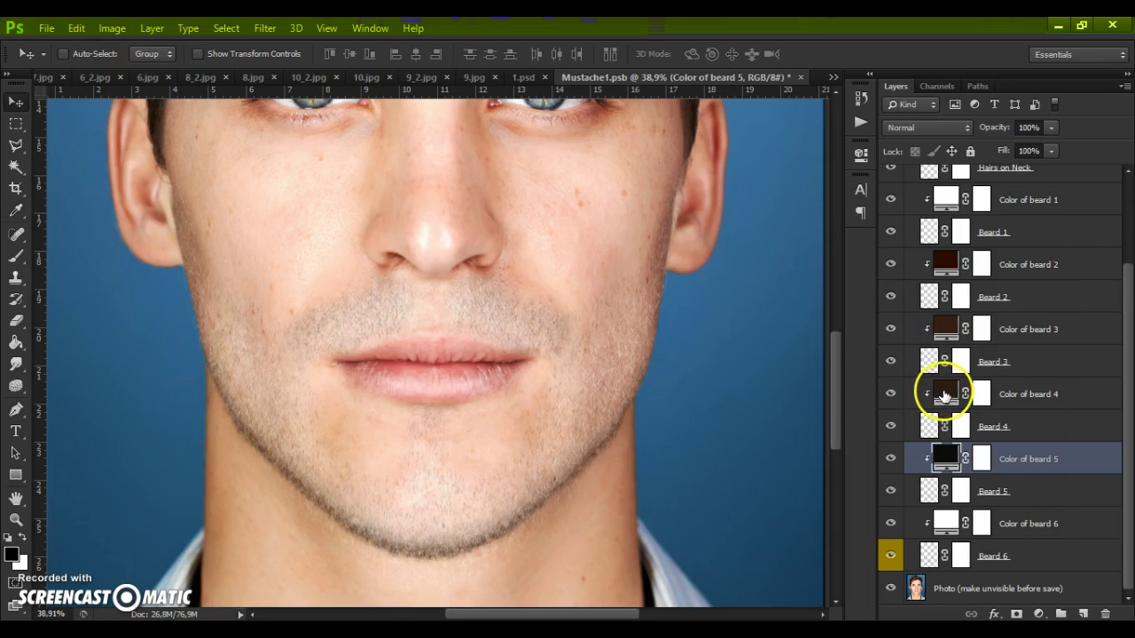
Step: Set the Color of beard 4 and Color of beard 3 fills to white ffffff
{"action": "double_click", "coordinate": [945, 394]}
{"action": "left_click", "coordinate": [532, 165]}
{"action": "left_click_drag", "start_coordinate": [532, 165], "coordinate": [660, 235]}
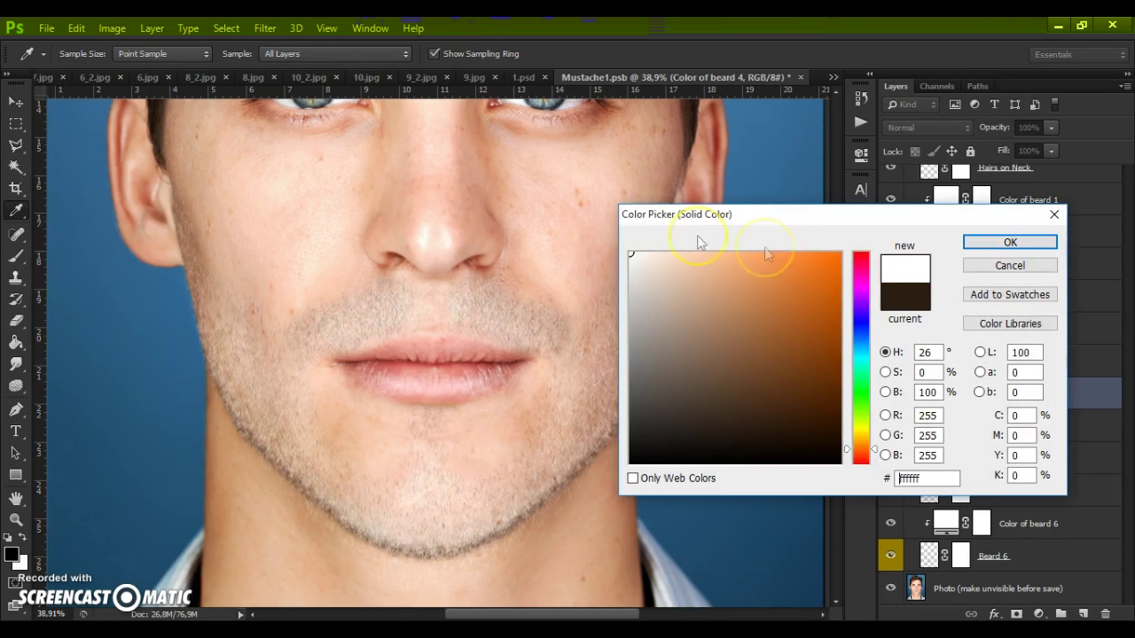
{"action": "left_click", "coordinate": [1006, 242]}
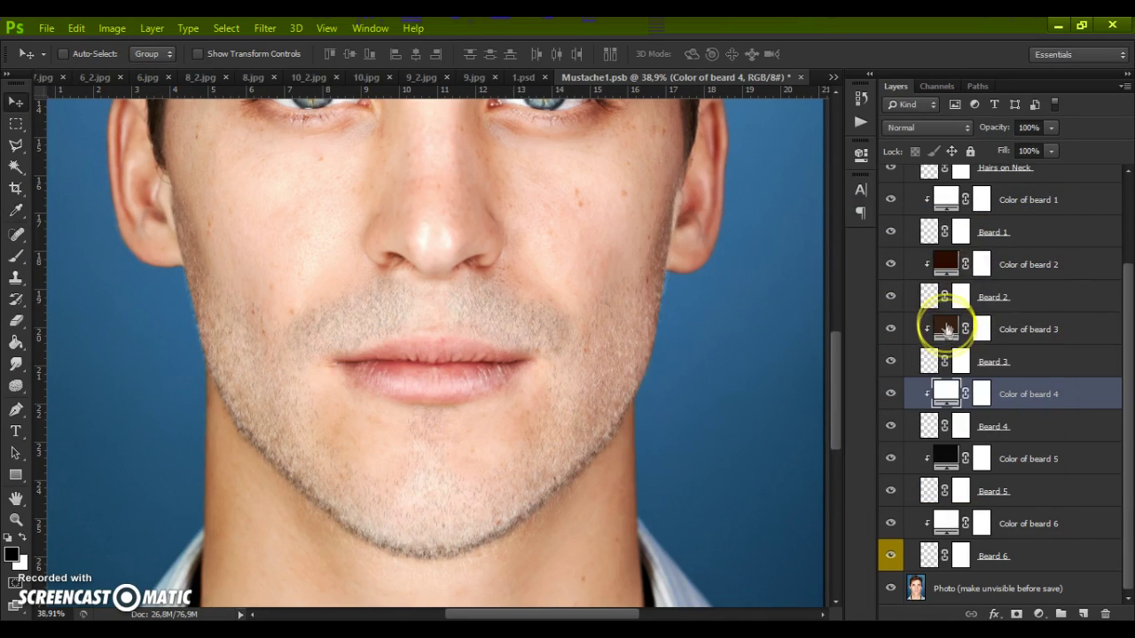
{"action": "double_click", "coordinate": [945, 329]}
{"action": "left_click_drag", "start_coordinate": [712, 290], "coordinate": [621, 245]}
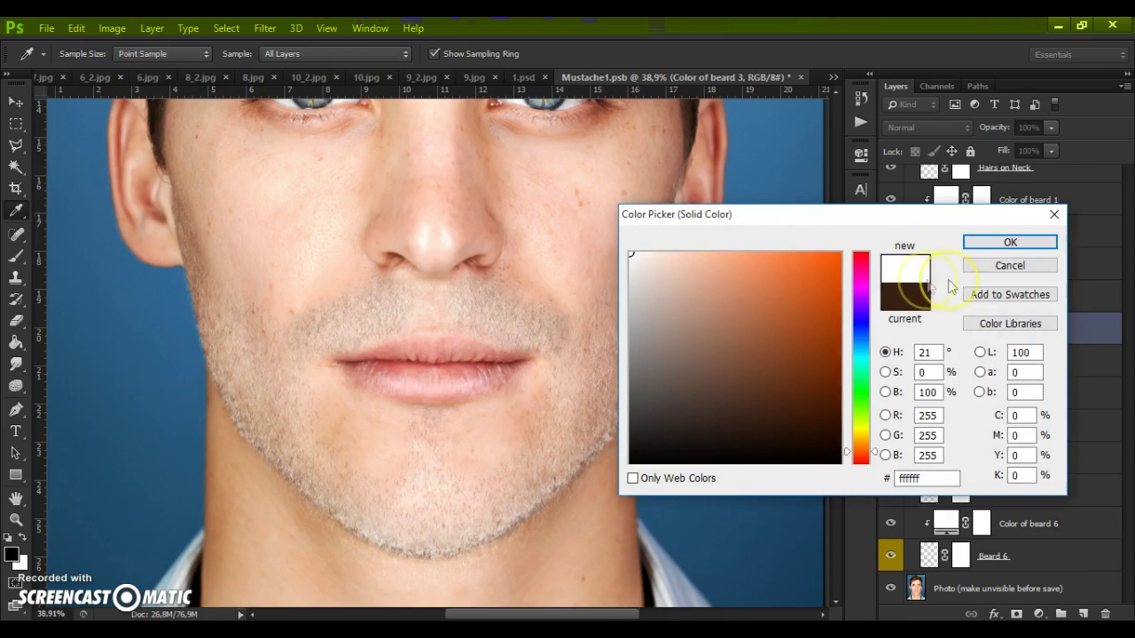
{"action": "left_click", "coordinate": [1006, 243]}
Step: Set the Color of beard 2 fill to black 000000 and reduce the Beard 2 layer's opacity to 40%
{"action": "scroll", "coordinate": [943, 307], "scroll_direction": "up", "scroll_amount": 1}
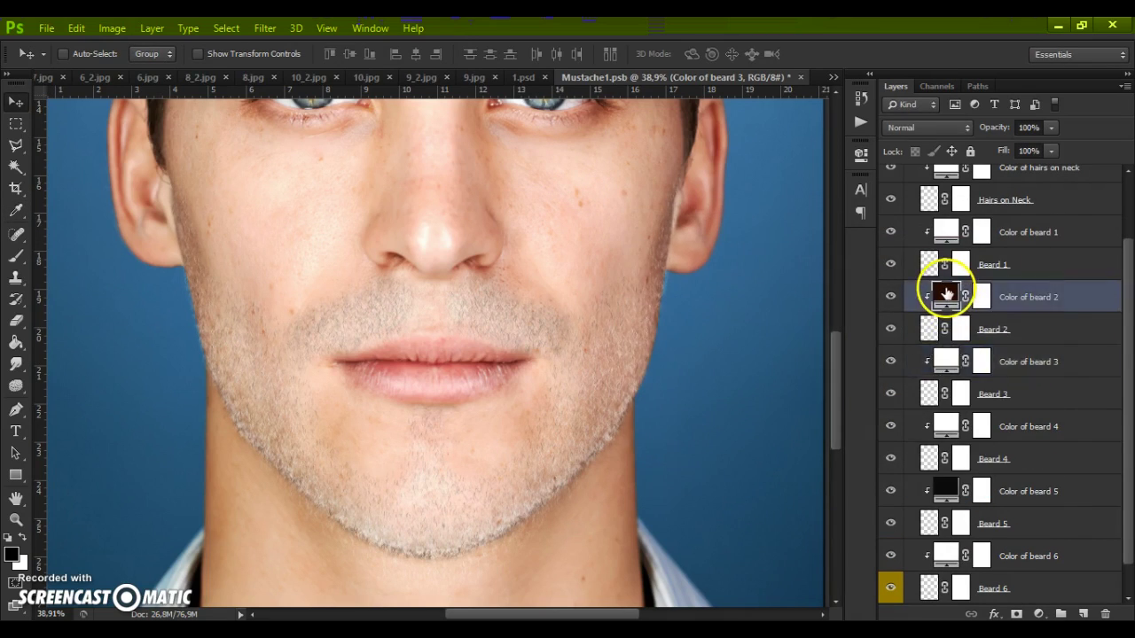
{"action": "double_click", "coordinate": [945, 294]}
{"action": "left_click_drag", "start_coordinate": [712, 281], "coordinate": [547, 154]}
{"action": "mouse_move", "coordinate": [704, 363]}
{"action": "left_mouse_down"}
{"action": "mouse_move", "coordinate": [641, 451]}
{"action": "mouse_move", "coordinate": [639, 435]}
{"action": "mouse_move", "coordinate": [693, 426]}
{"action": "mouse_move", "coordinate": [585, 476]}
{"action": "left_mouse_up"}
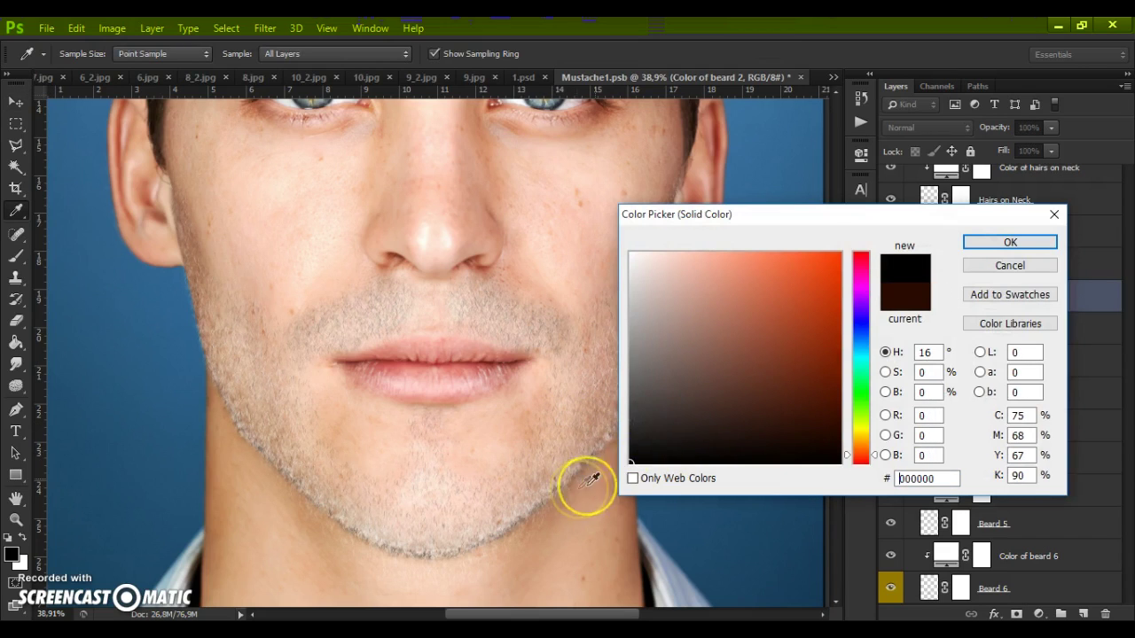
{"action": "left_click", "coordinate": [984, 242]}
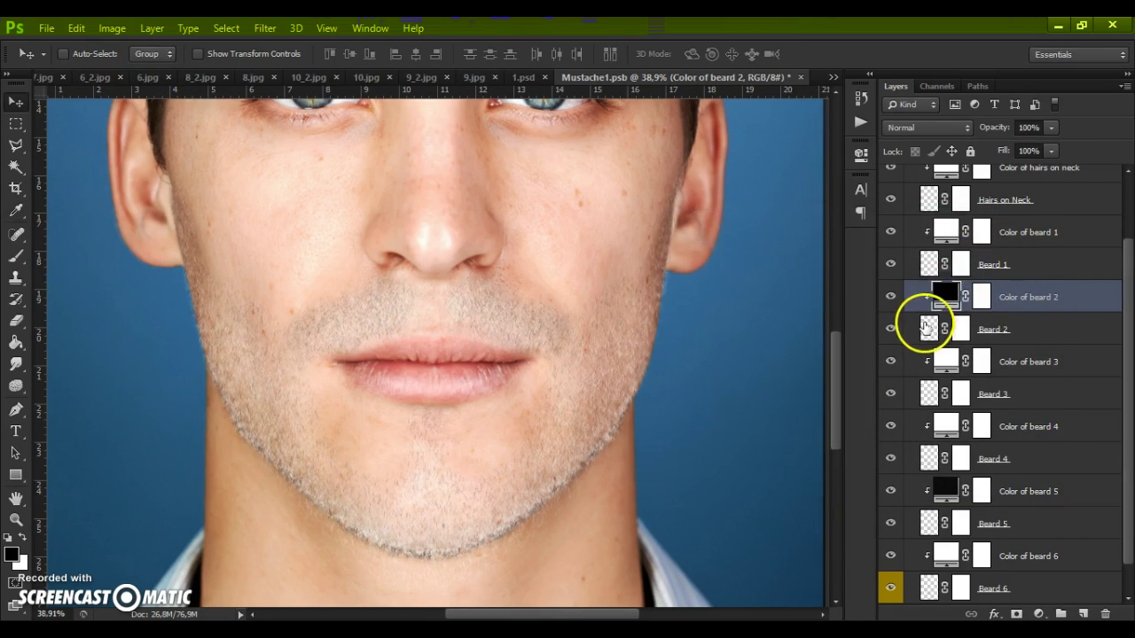
{"action": "left_click", "coordinate": [927, 328]}
{"action": "left_click_drag", "start_coordinate": [1024, 148], "coordinate": [1032, 168]}
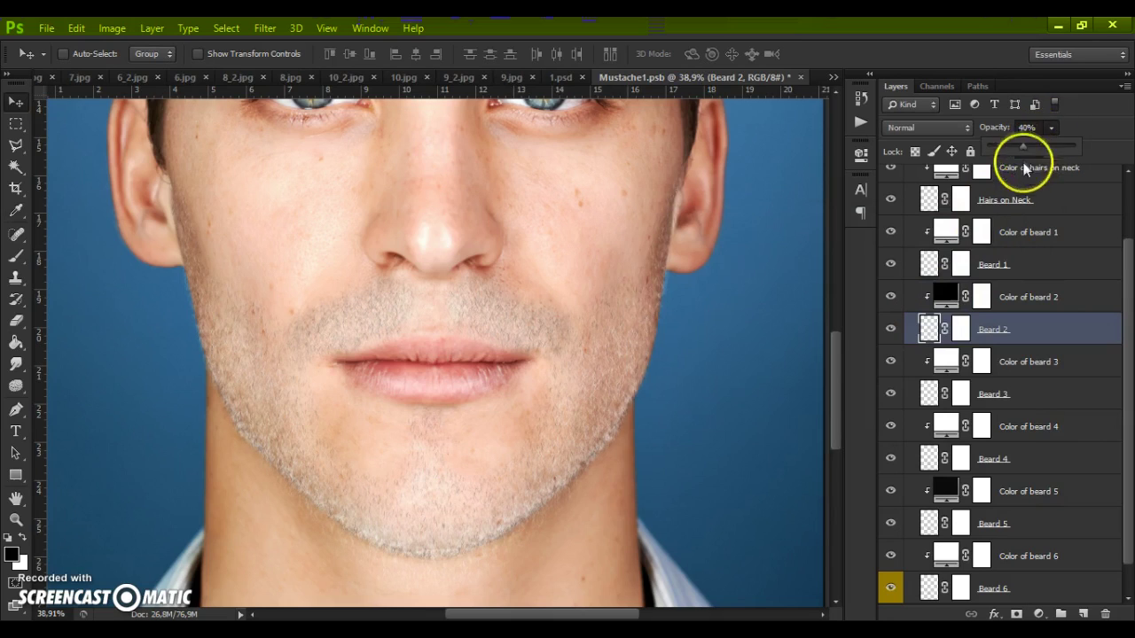
Step: Collapse the Beard group, hide the Photo (make unvisible before save) layer, and close Mustache1.psb with its changes saved
{"action": "scroll", "coordinate": [1026, 233], "scroll_direction": "up", "scroll_amount": 1}
{"action": "scroll", "coordinate": [1026, 238], "scroll_direction": "up", "scroll_amount": 2}
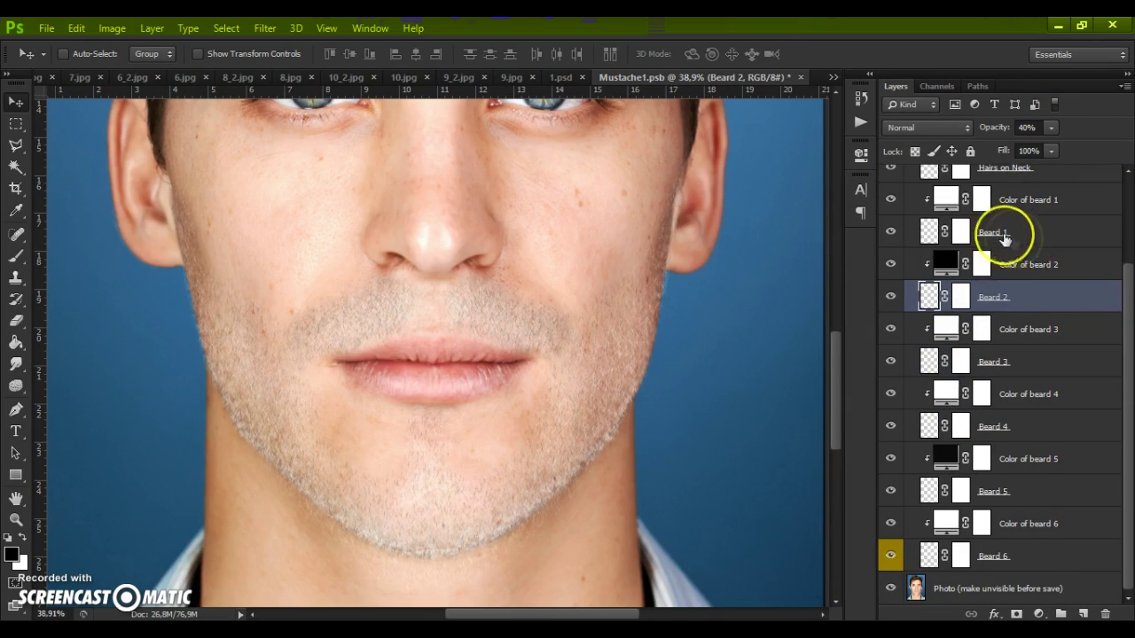
{"action": "left_click", "coordinate": [911, 216]}
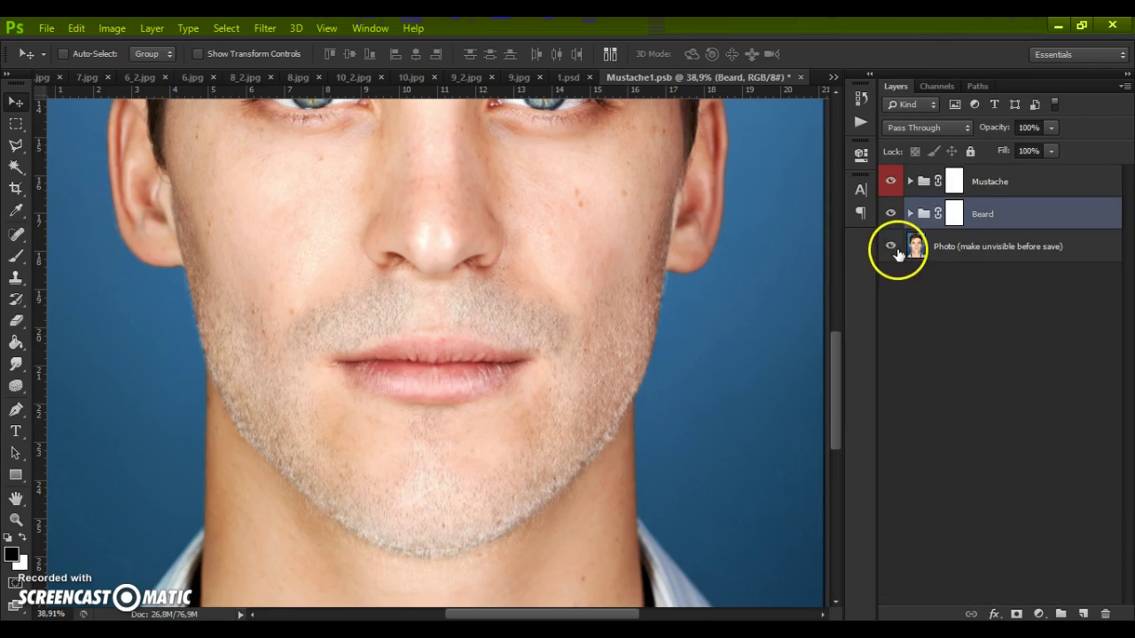
{"action": "left_click", "coordinate": [891, 247]}
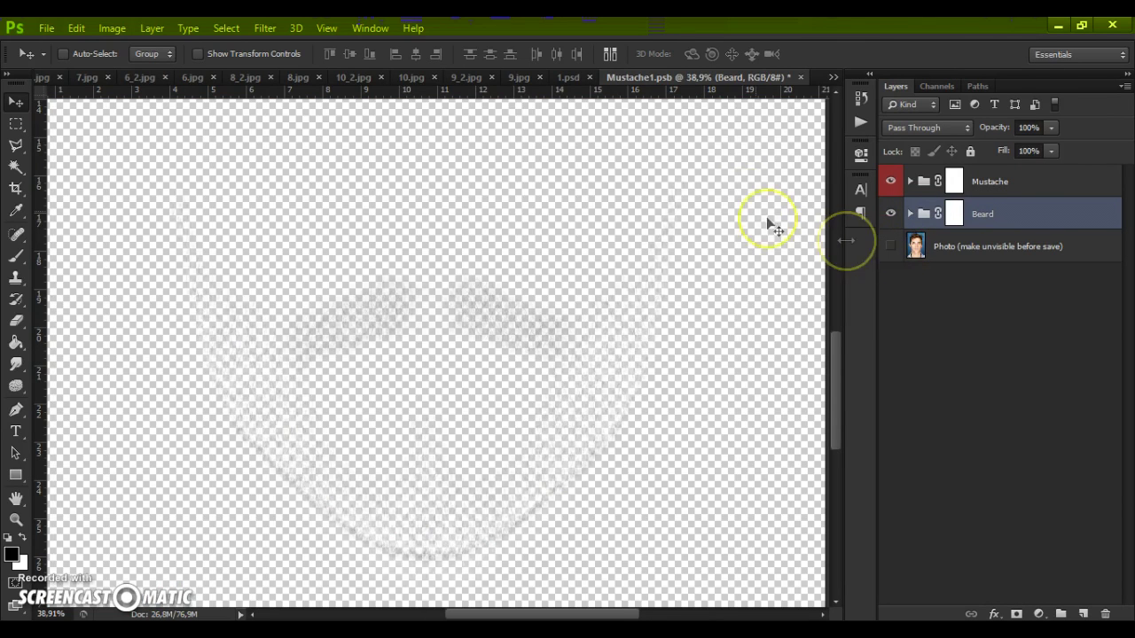
{"action": "left_click", "coordinate": [801, 78]}
{"action": "left_click", "coordinate": [309, 271]}
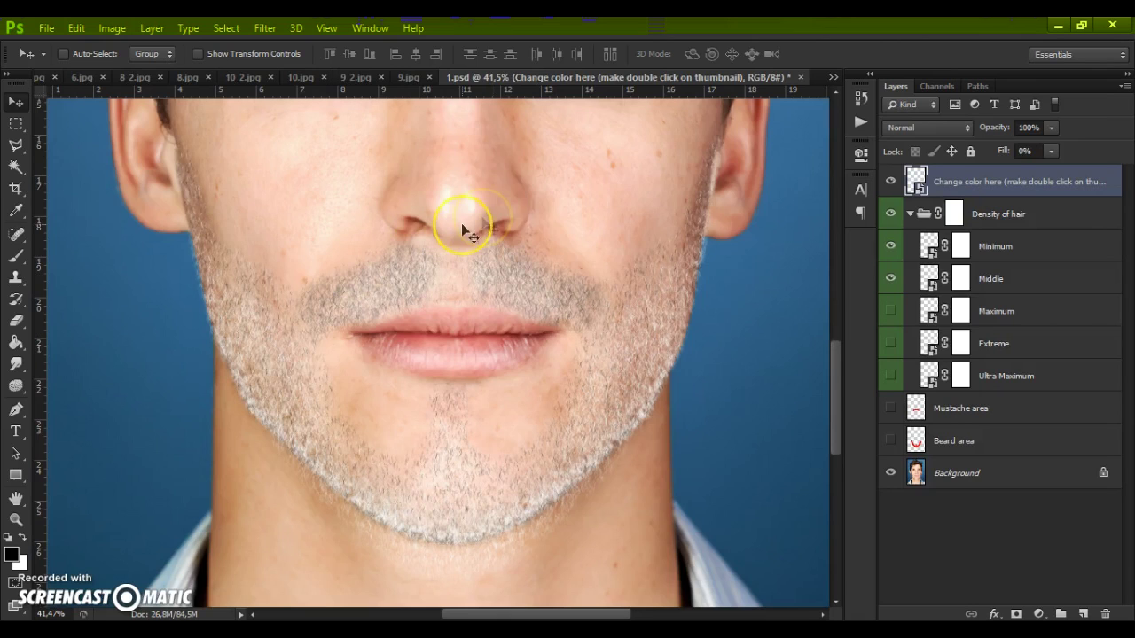
Step: Try a denser gray beard by showing the Maximum and Extreme layers in the Density of hair group
{"action": "scroll", "coordinate": [521, 216], "scroll_direction": "down", "scroll_amount": 3}
{"action": "scroll", "coordinate": [464, 259], "scroll_direction": "up", "scroll_amount": 3}
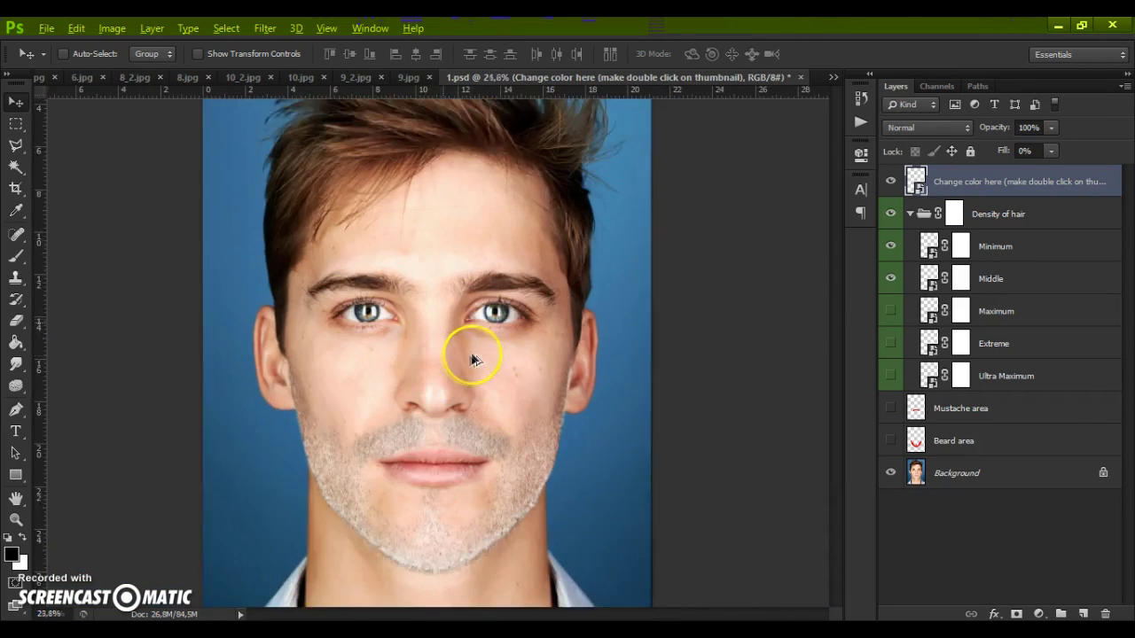
{"action": "scroll", "coordinate": [405, 359], "scroll_direction": "up", "scroll_amount": 3}
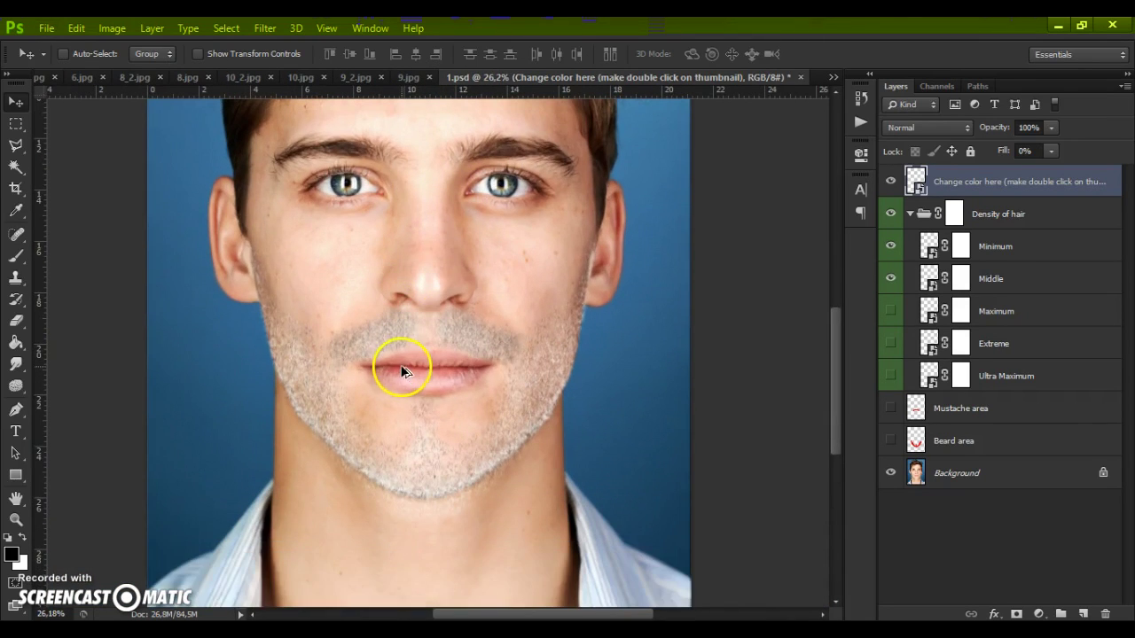
{"action": "left_click", "coordinate": [889, 317]}
{"action": "left_click", "coordinate": [890, 343]}
{"action": "scroll", "coordinate": [499, 337], "scroll_direction": "down", "scroll_amount": 5}
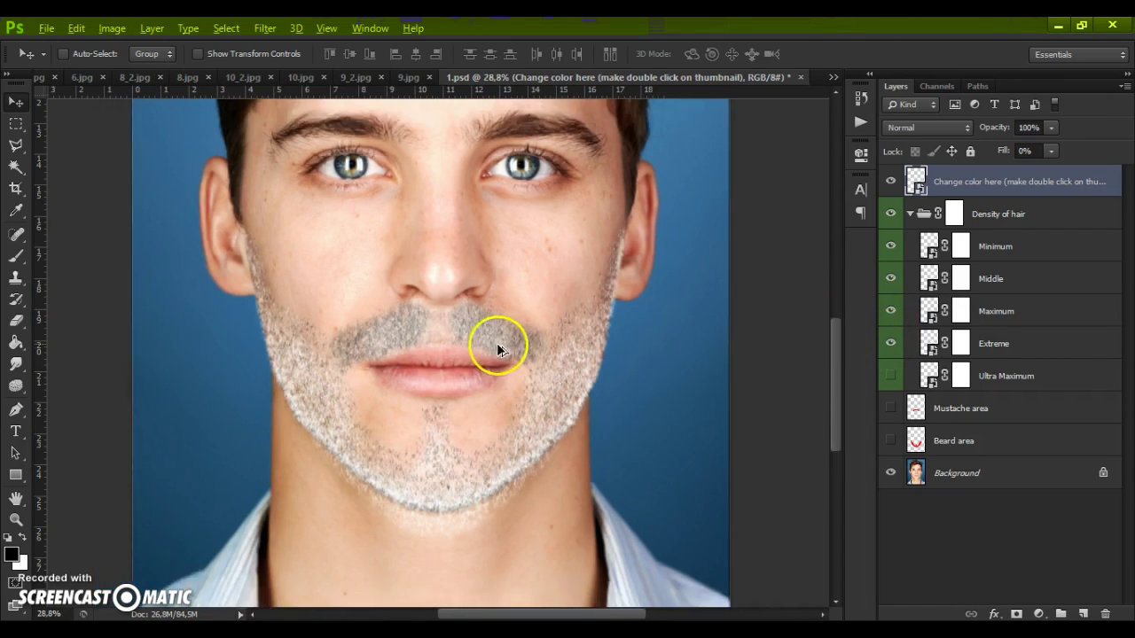
{"action": "scroll", "coordinate": [485, 385], "scroll_direction": "up", "scroll_amount": 1}
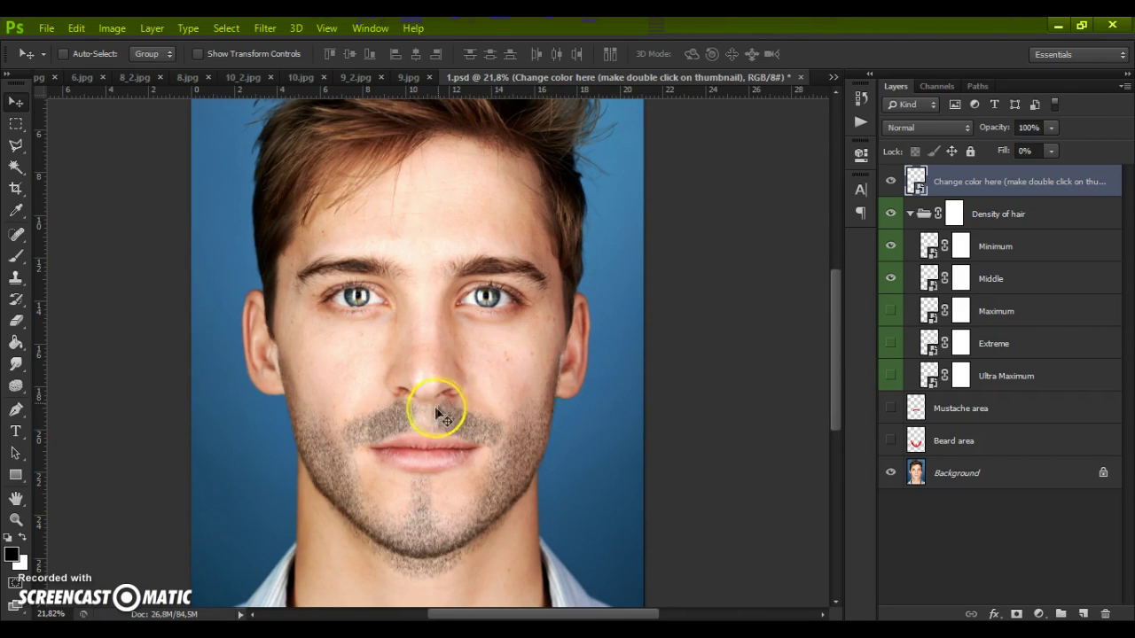
{"action": "scroll", "coordinate": [437, 415], "scroll_direction": "up", "scroll_amount": 5}
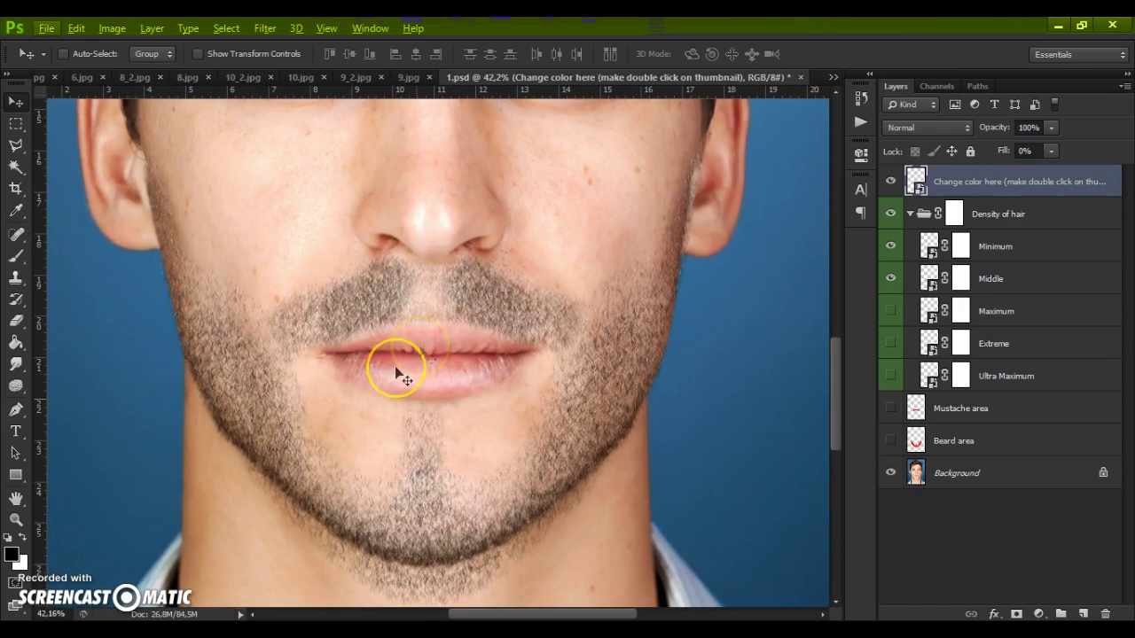
{"action": "scroll", "coordinate": [498, 365], "scroll_direction": "down", "scroll_amount": 1}
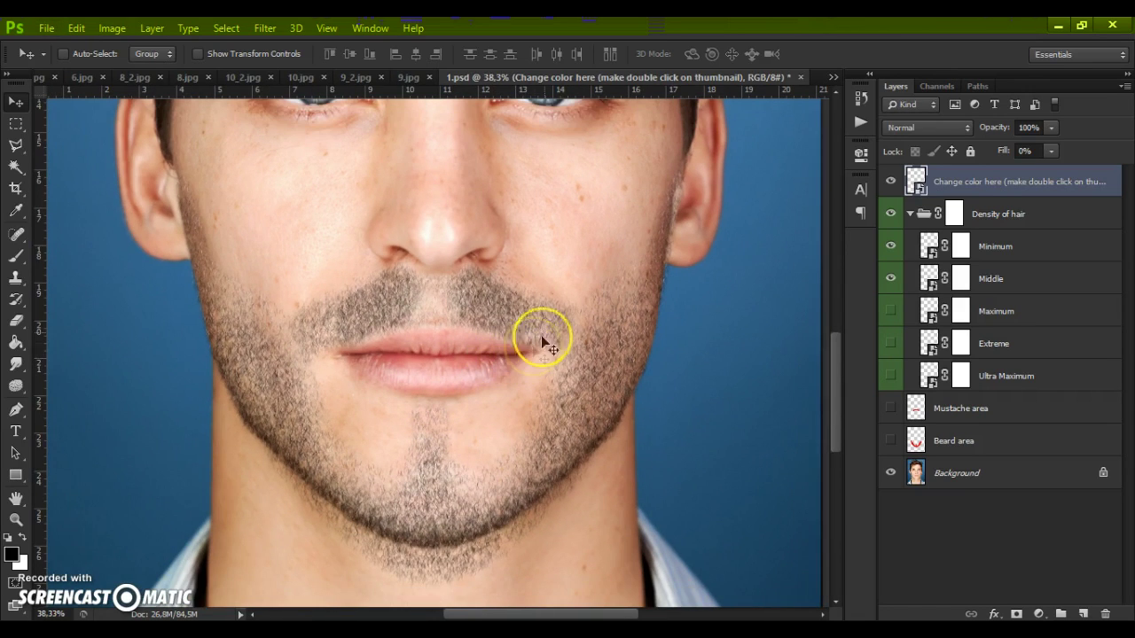